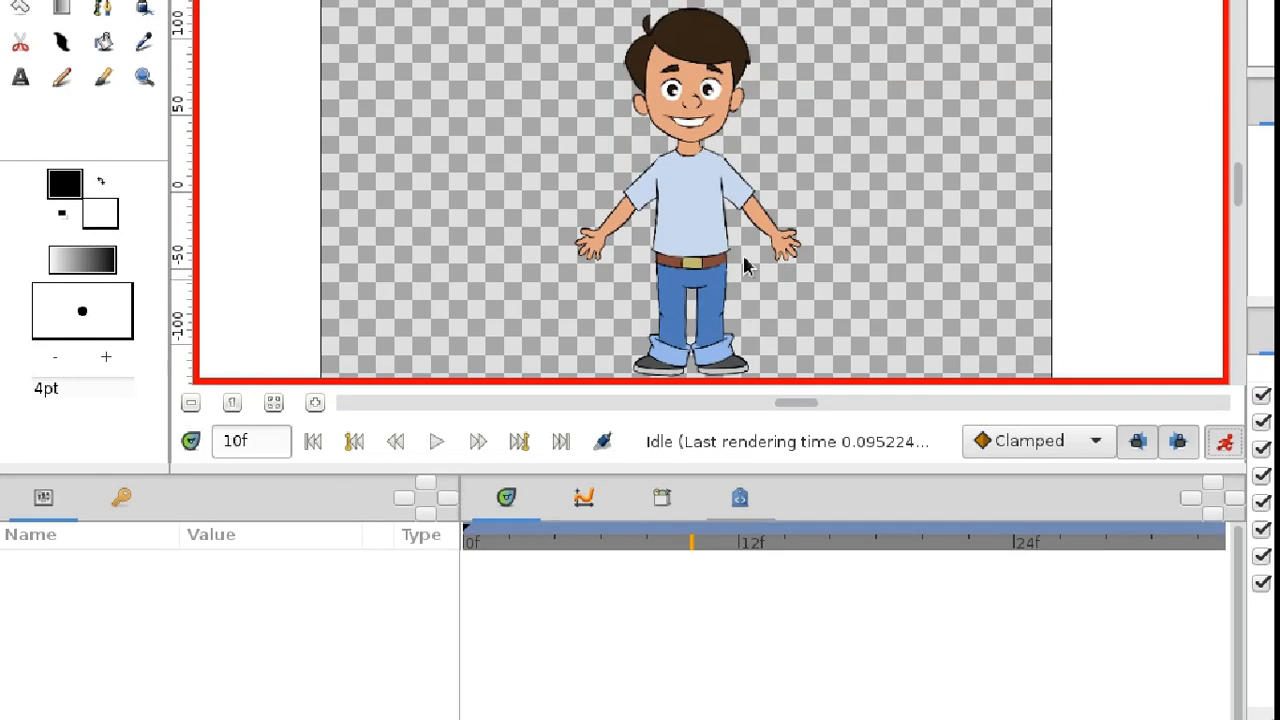
Rotate the boy's left arm up to roughly horizontal at frame 10.
left_click(757, 220)
scroll(700, 297, "up", 3)
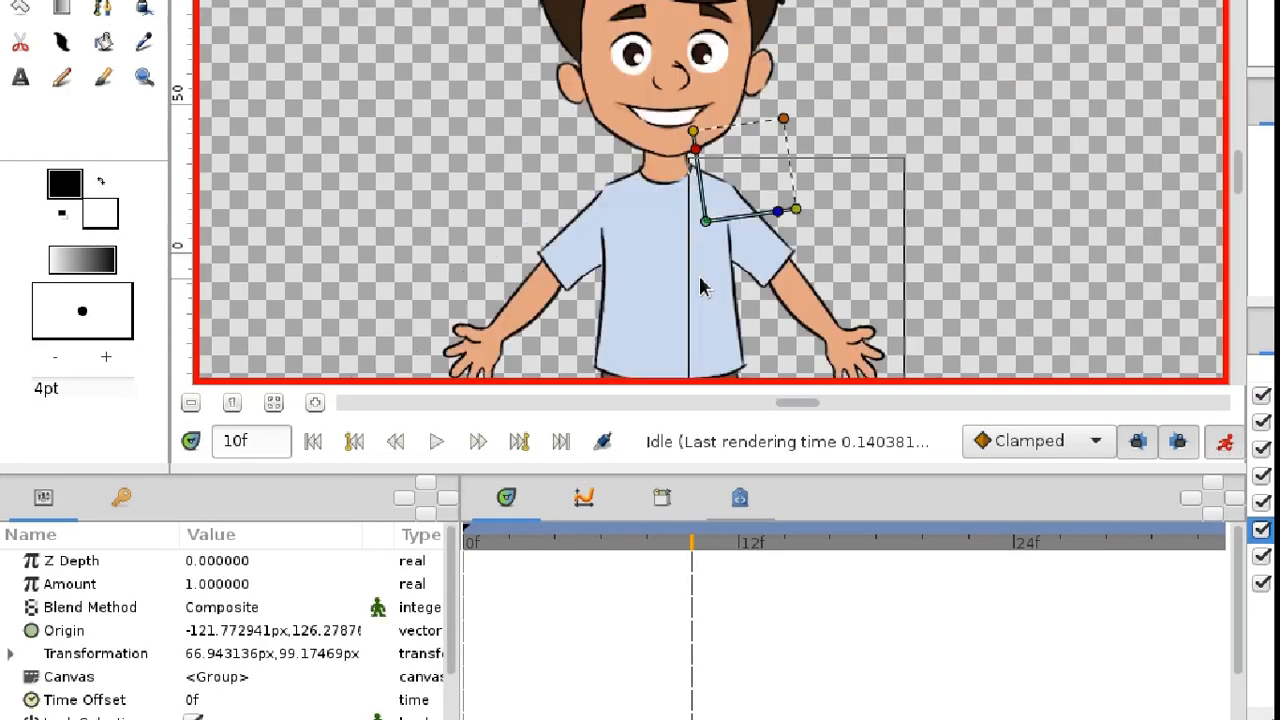
left_click_drag(761, 265, 717, 208)
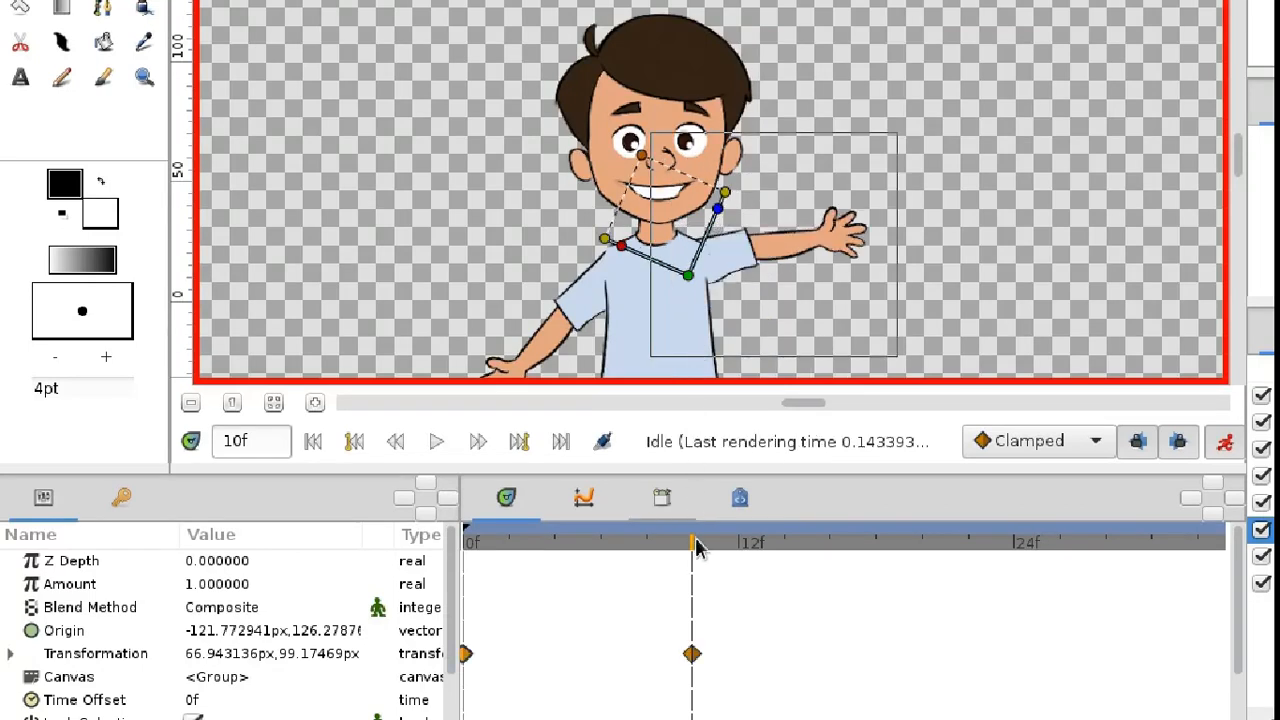
Move to frame 20 and rotate the boy's right arm up to roughly horizontal.
left_click_drag(697, 548, 919, 551)
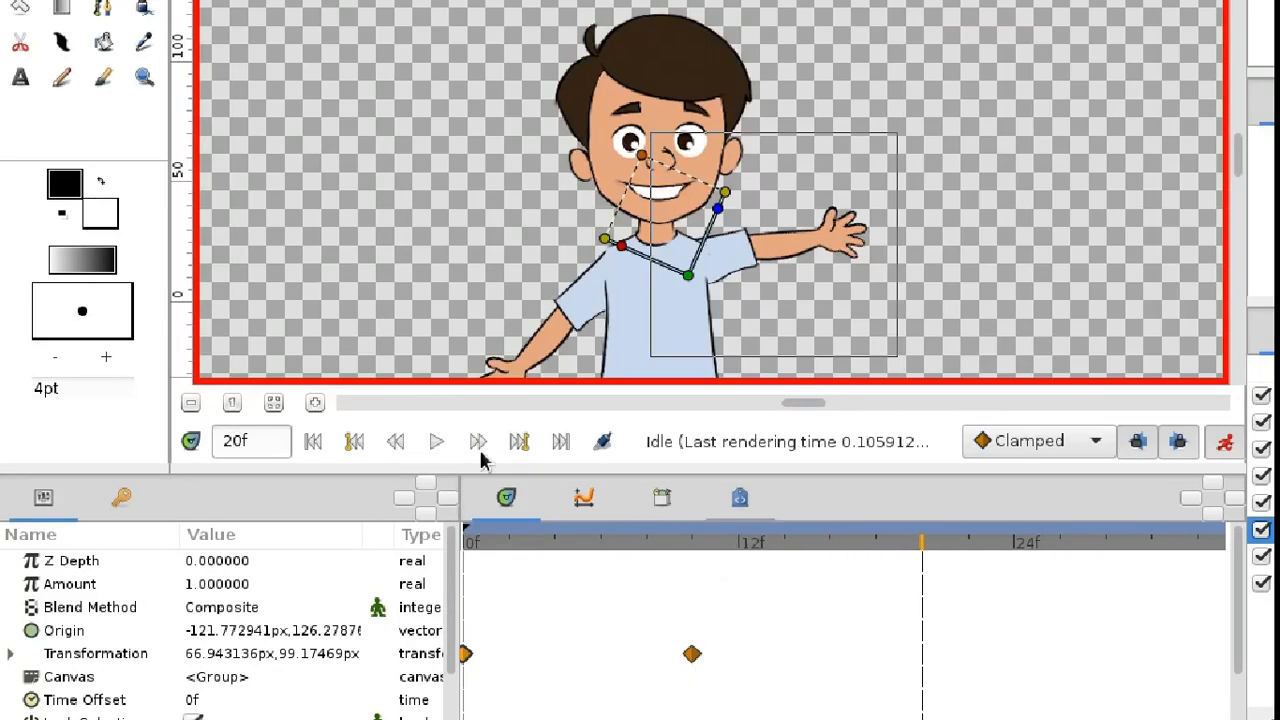
left_click(576, 310)
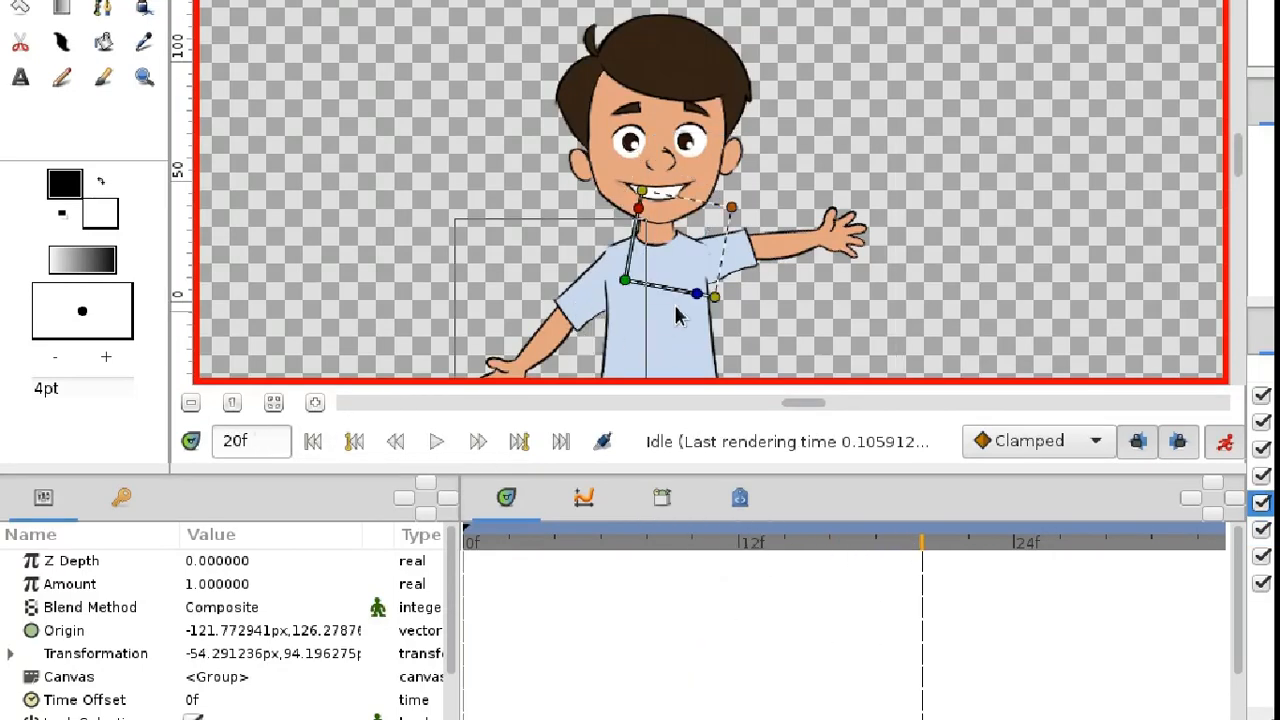
left_click_drag(697, 297, 653, 349)
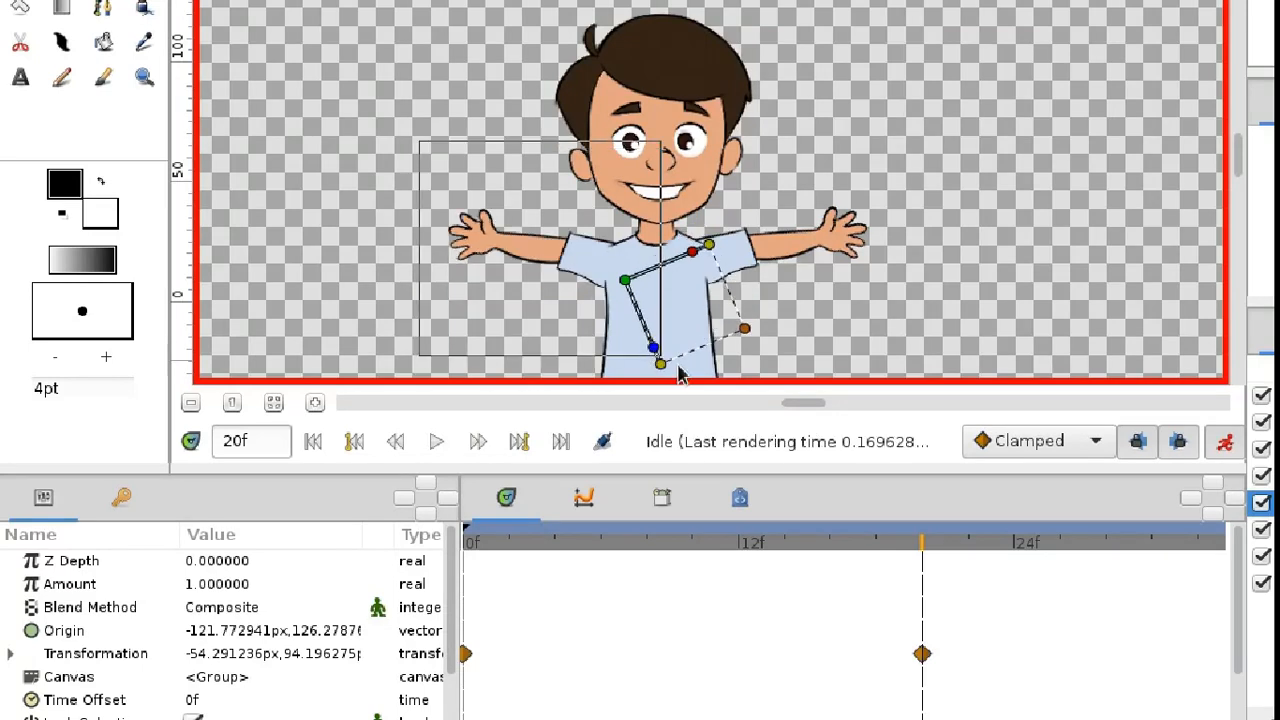
Play the animation twice from frame 0 to check the movement of both arms, and return to the start.
left_click_drag(523, 540, 466, 546)
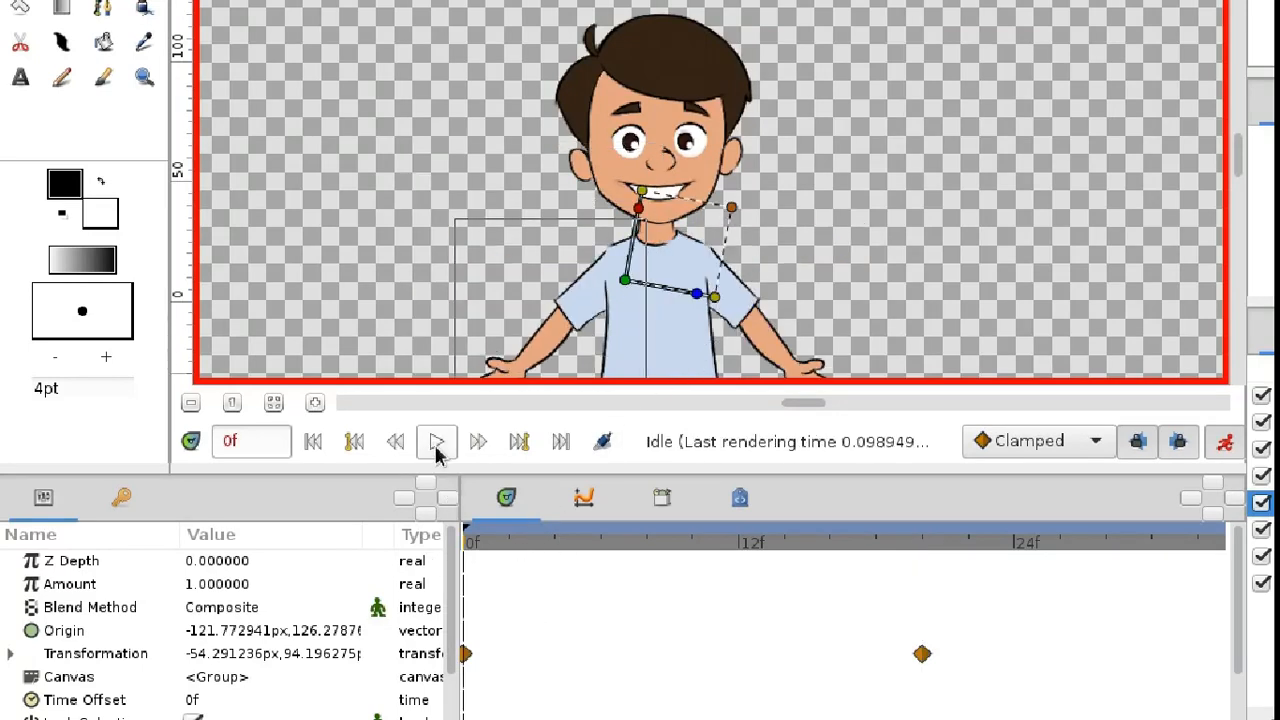
left_click(855, 312)
left_click(436, 441)
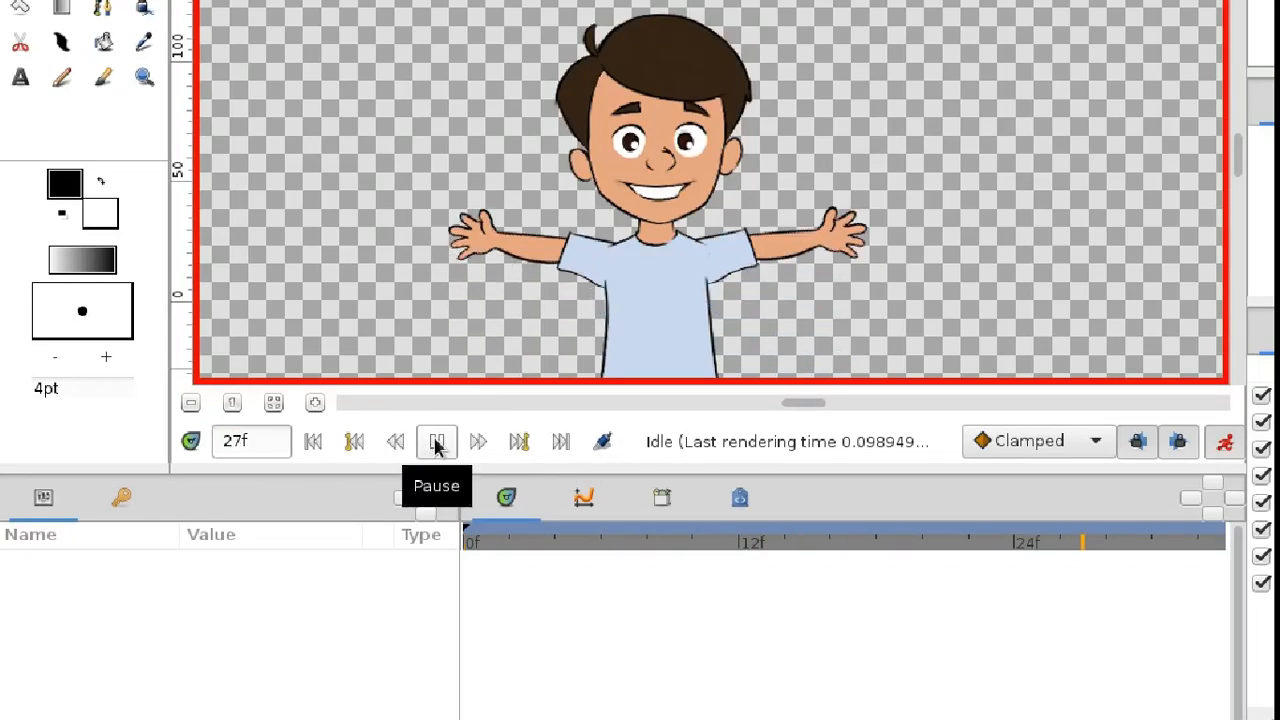
left_click(436, 441)
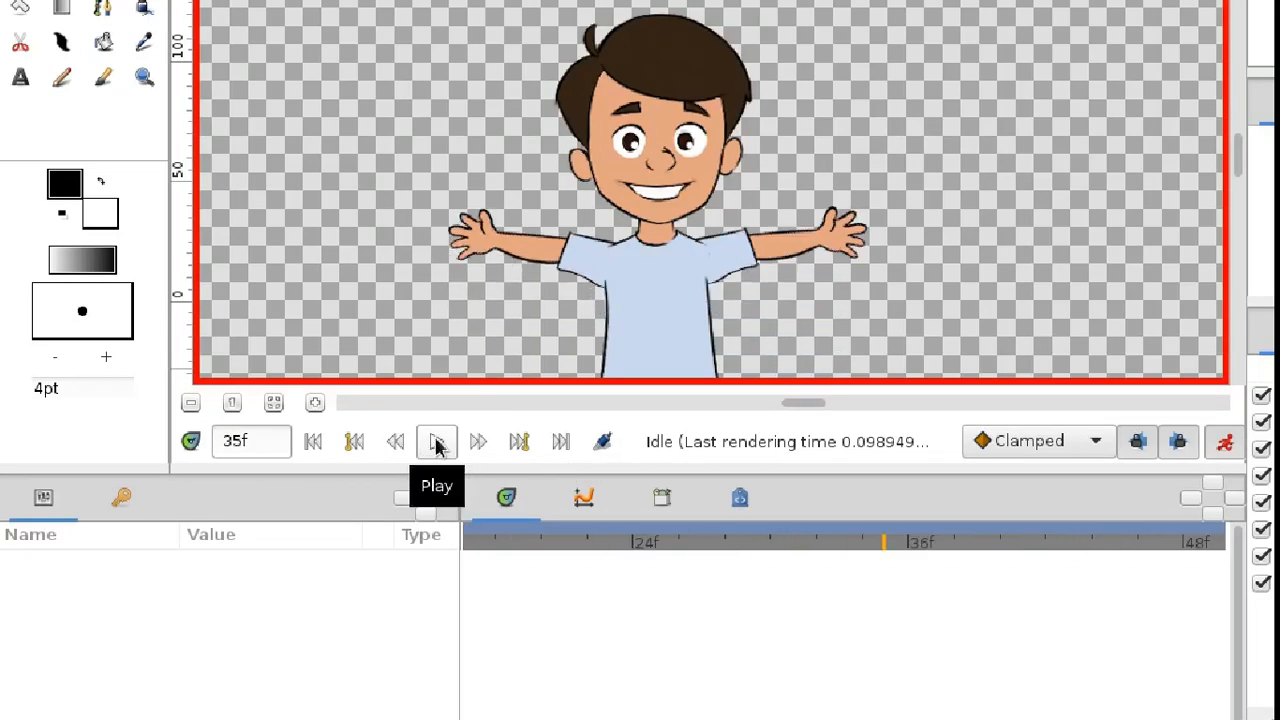
left_click(313, 441)
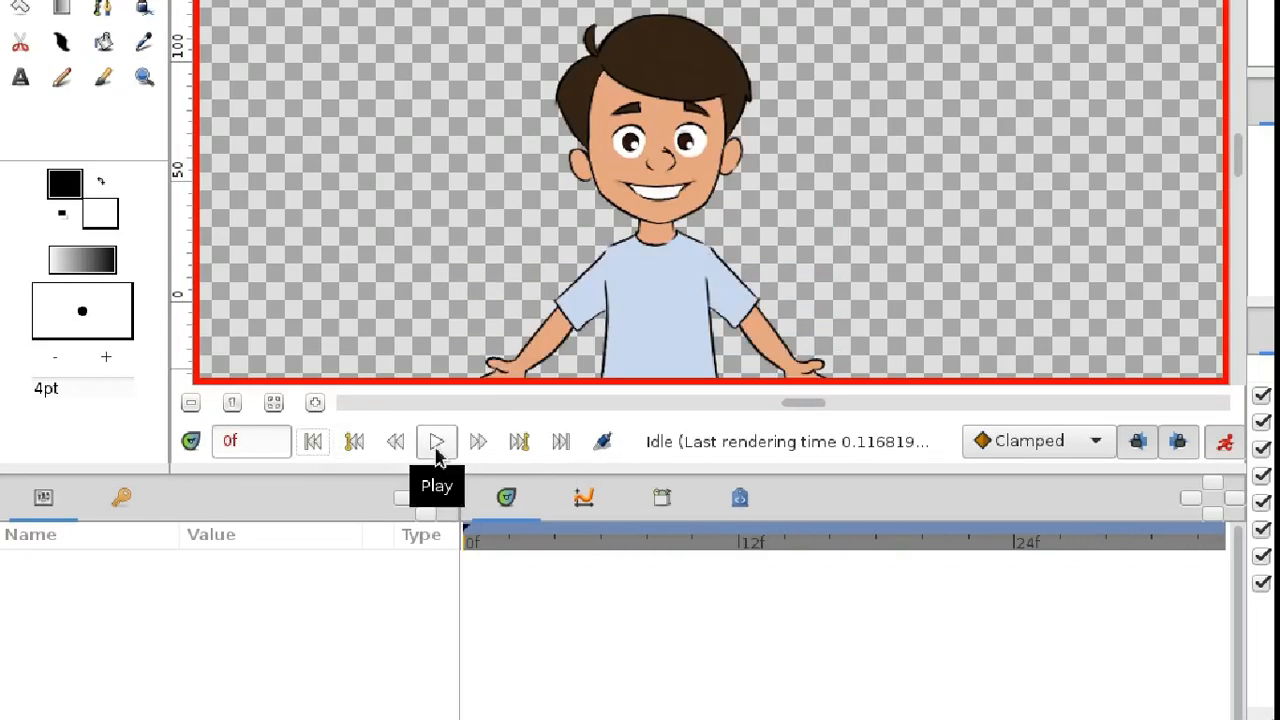
left_click(436, 441)
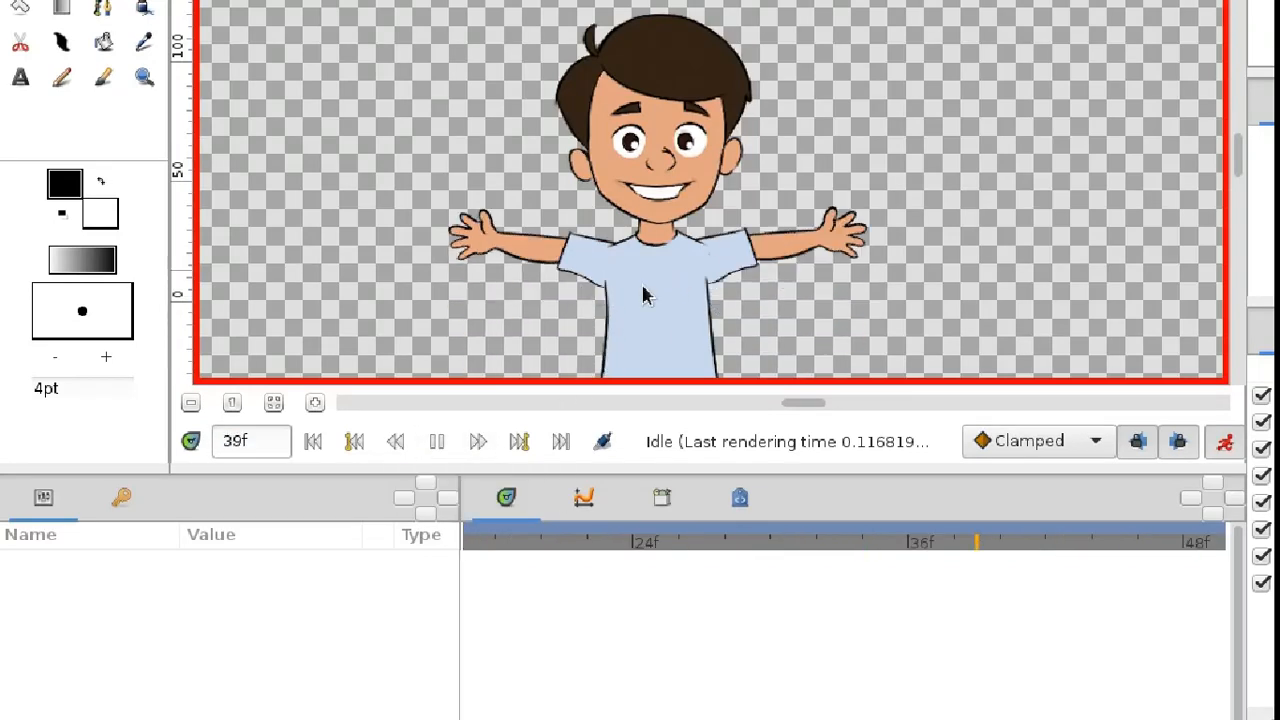
left_click(437, 445)
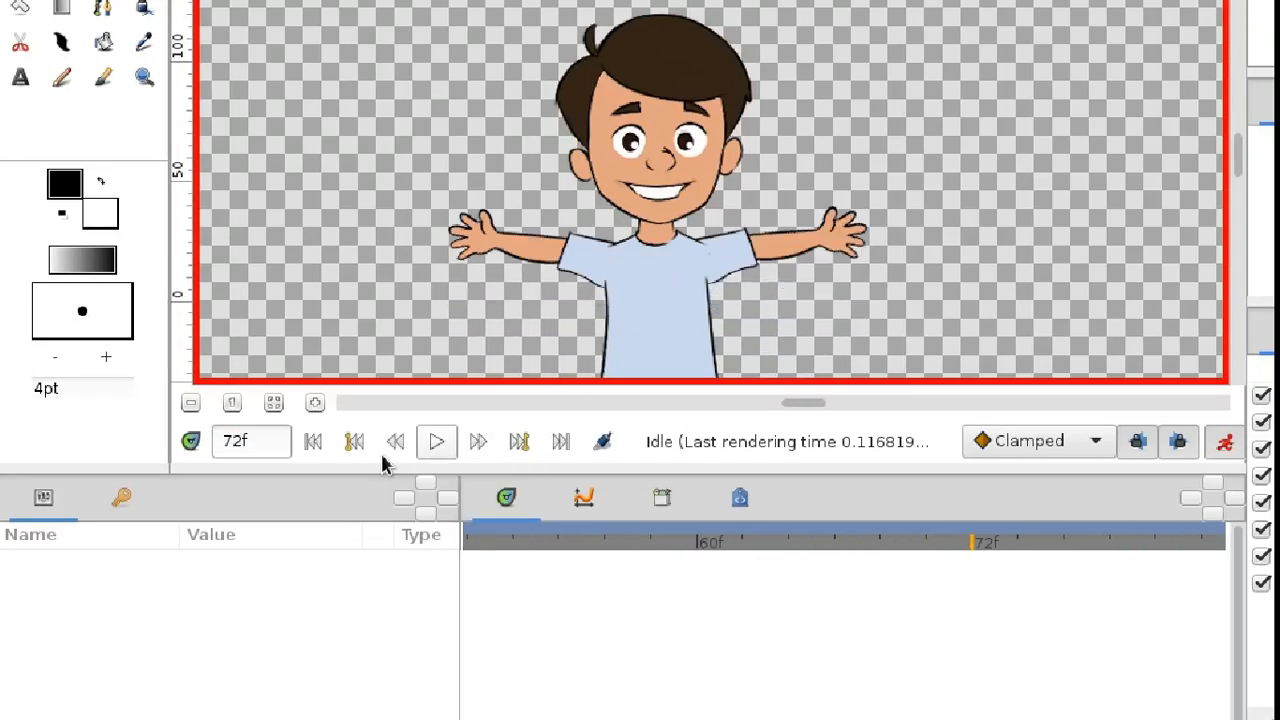
left_click(316, 444)
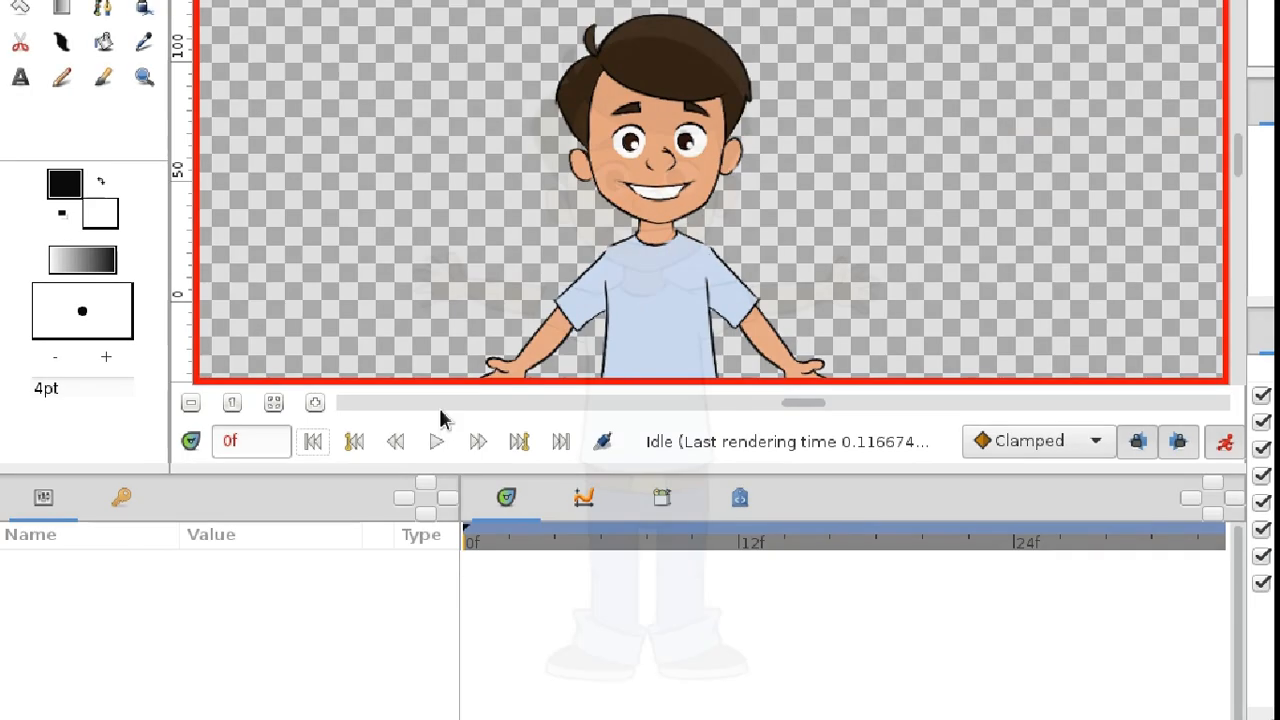
Move the right arm's first transformation waypoint from frame 0 to frame 10.
left_click(584, 320)
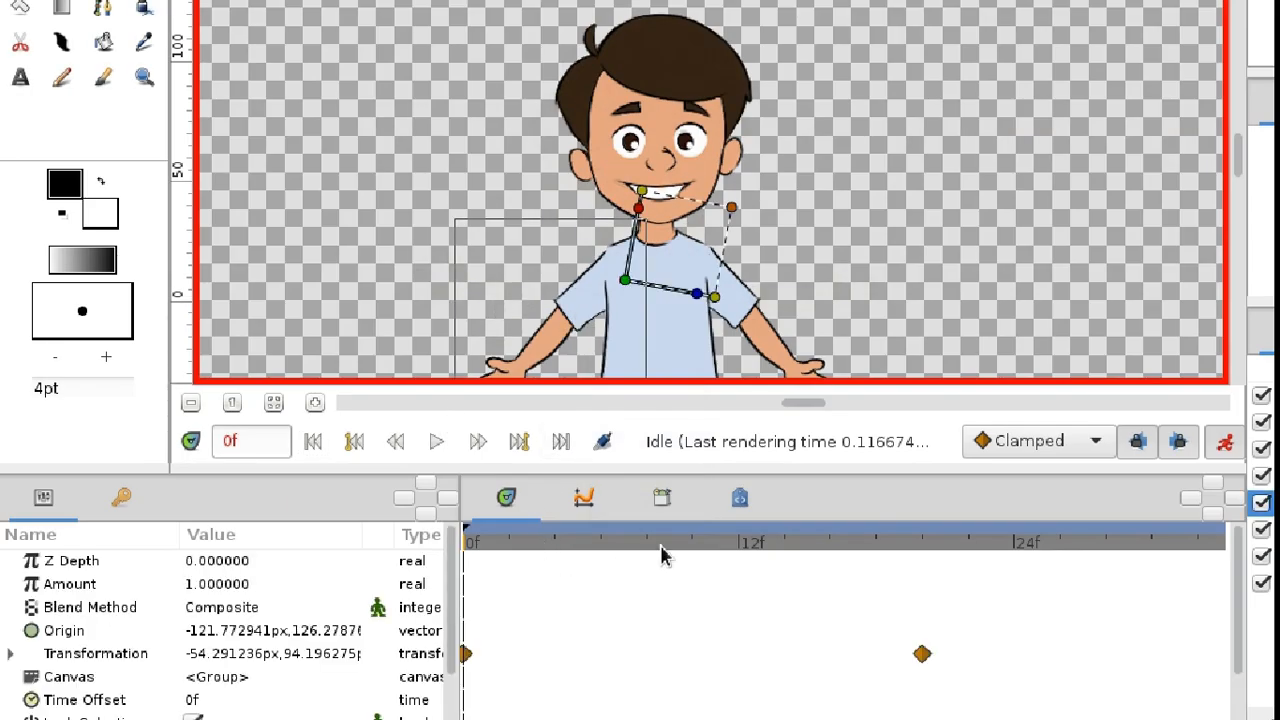
left_click(692, 542)
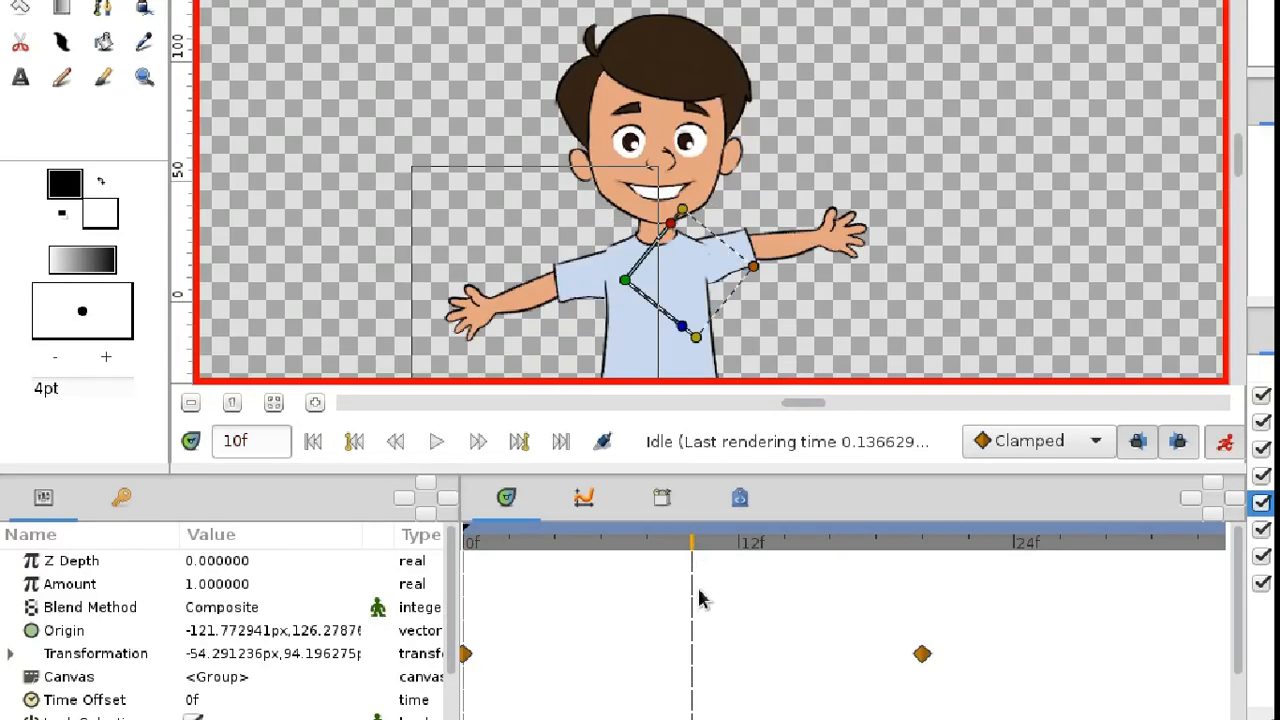
left_click(686, 666)
left_click_drag(478, 667, 705, 657)
left_click_drag(670, 555, 428, 563)
Play the animation to check the delayed right-arm movement, and return to frame 0.
left_click(475, 312)
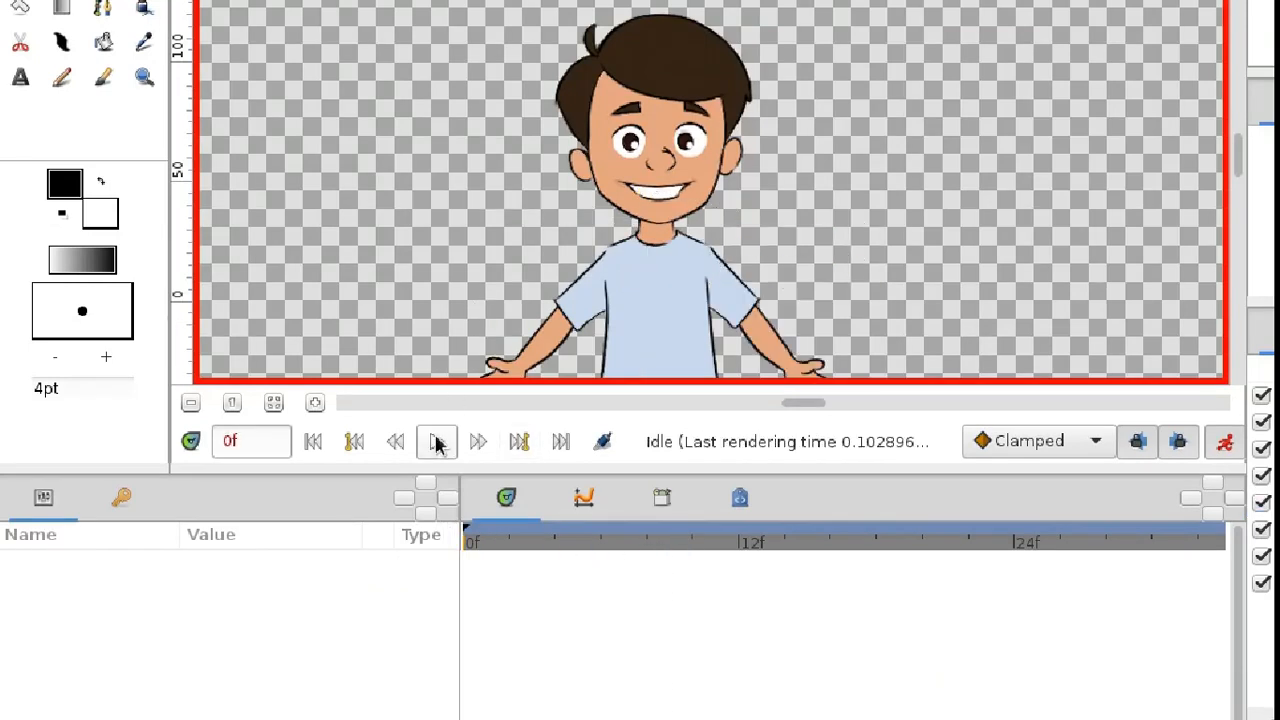
left_click(436, 441)
left_click(436, 443)
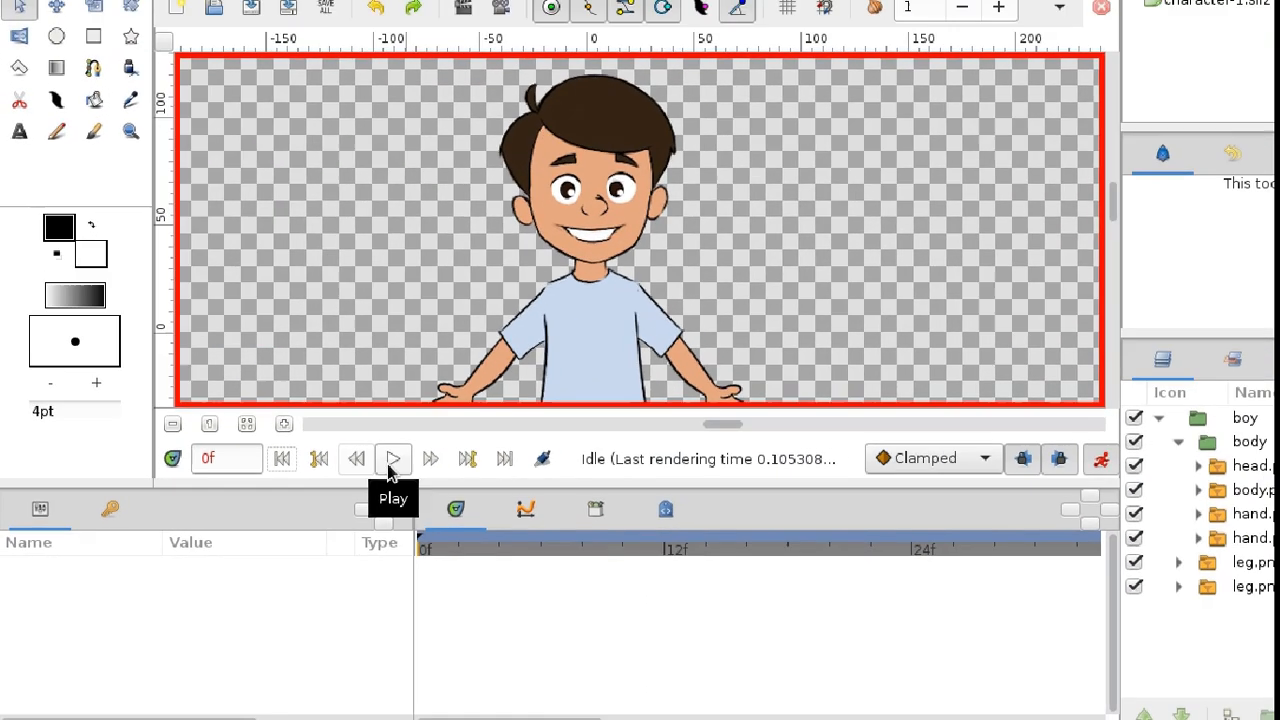
left_click(436, 443)
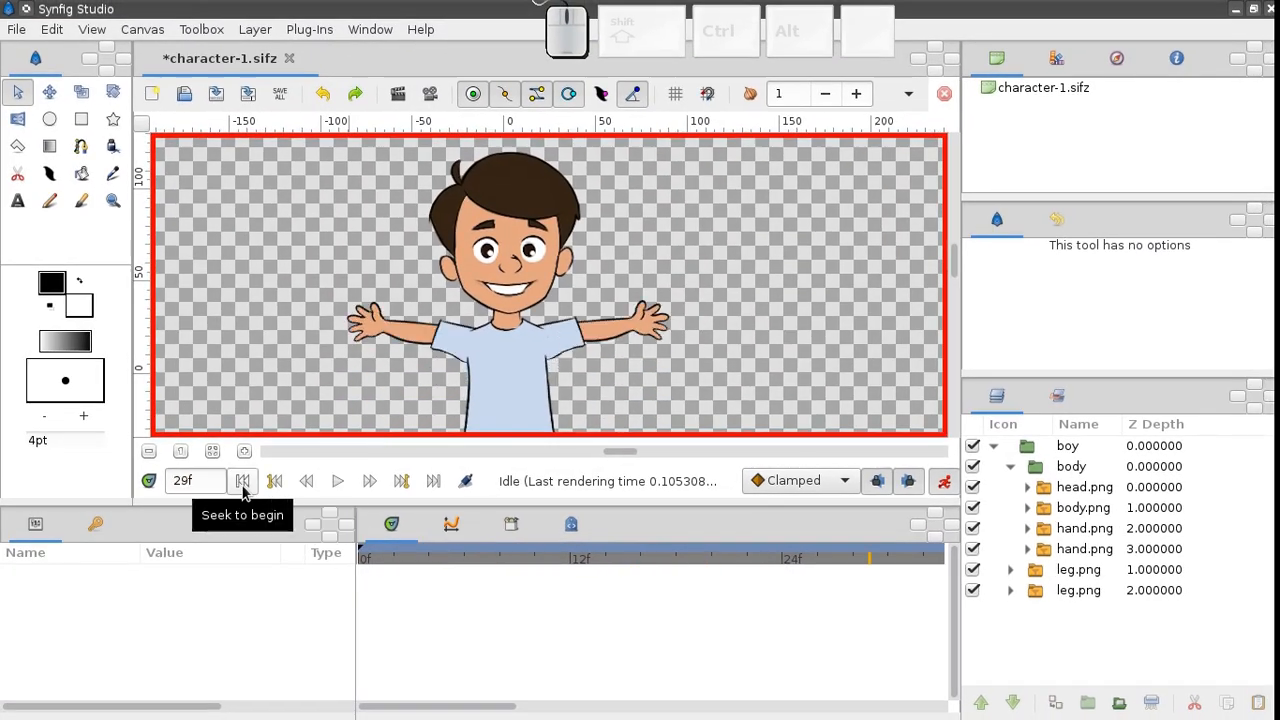
left_click(242, 481)
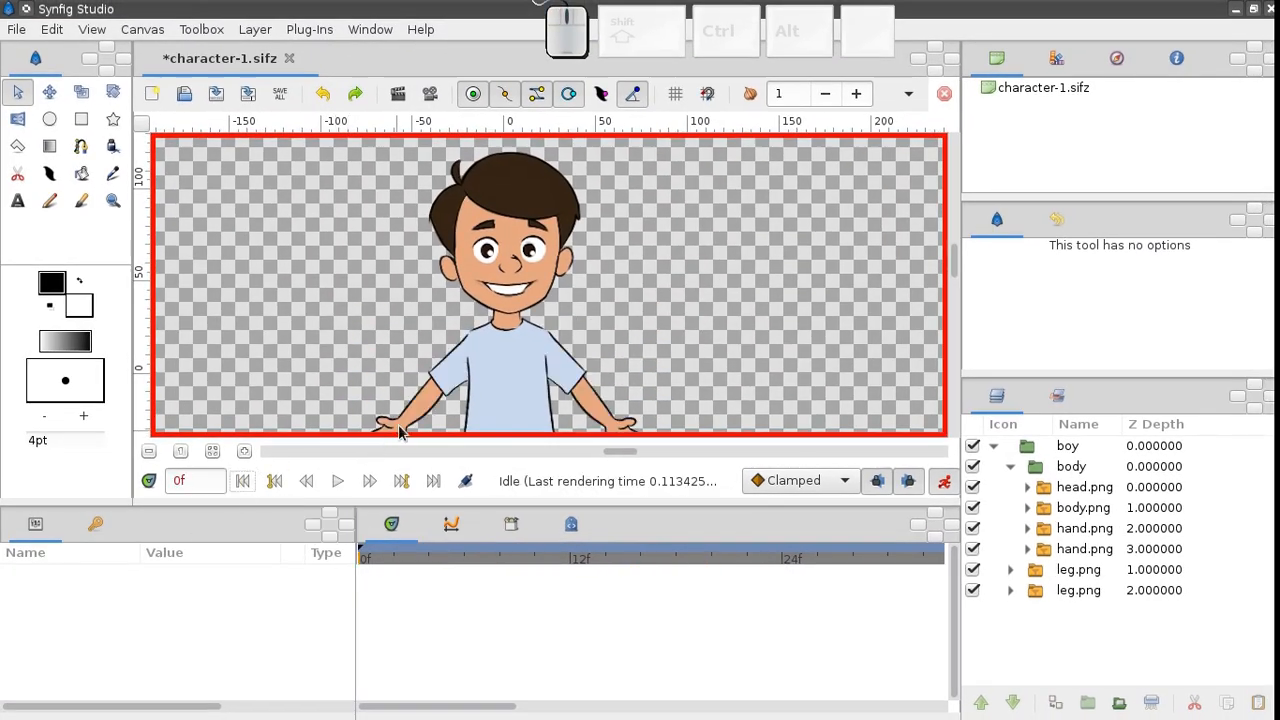
Remove the left arm's transformation waypoints at frames 10 and 0.
left_click(436, 386)
left_click(482, 389)
left_click(560, 360)
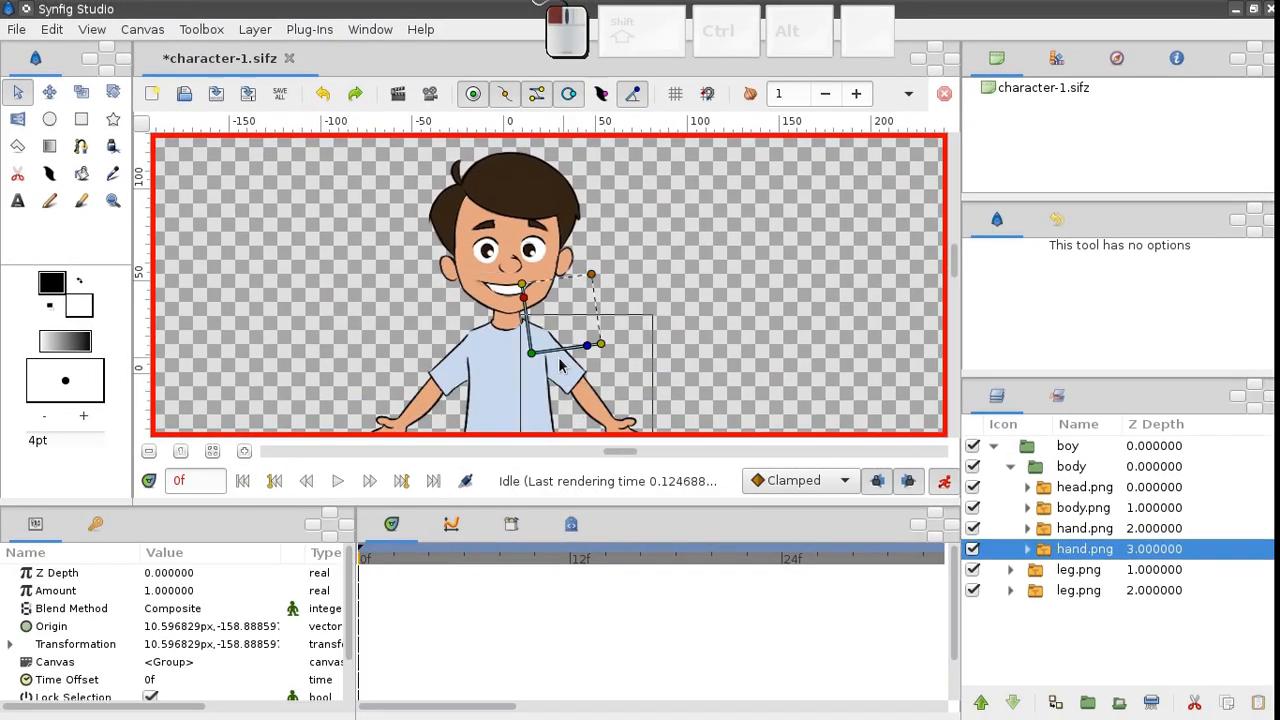
left_click(518, 252)
left_click(434, 384)
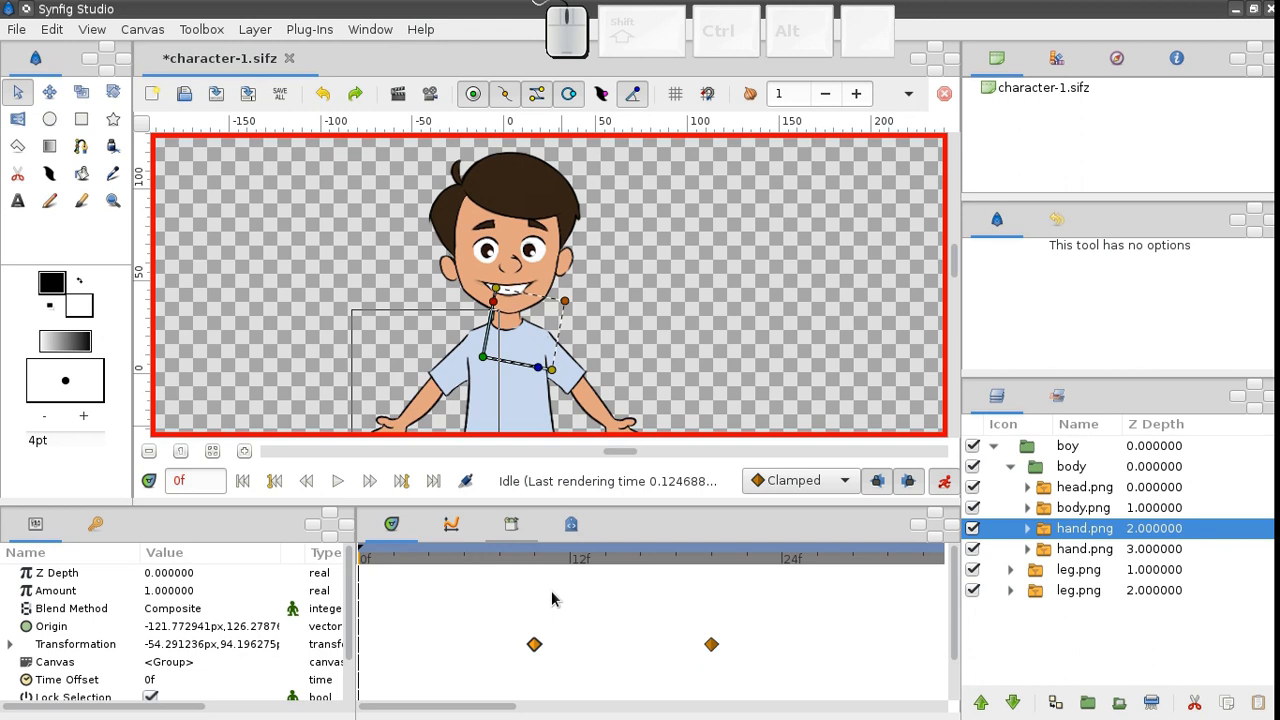
left_click(585, 395)
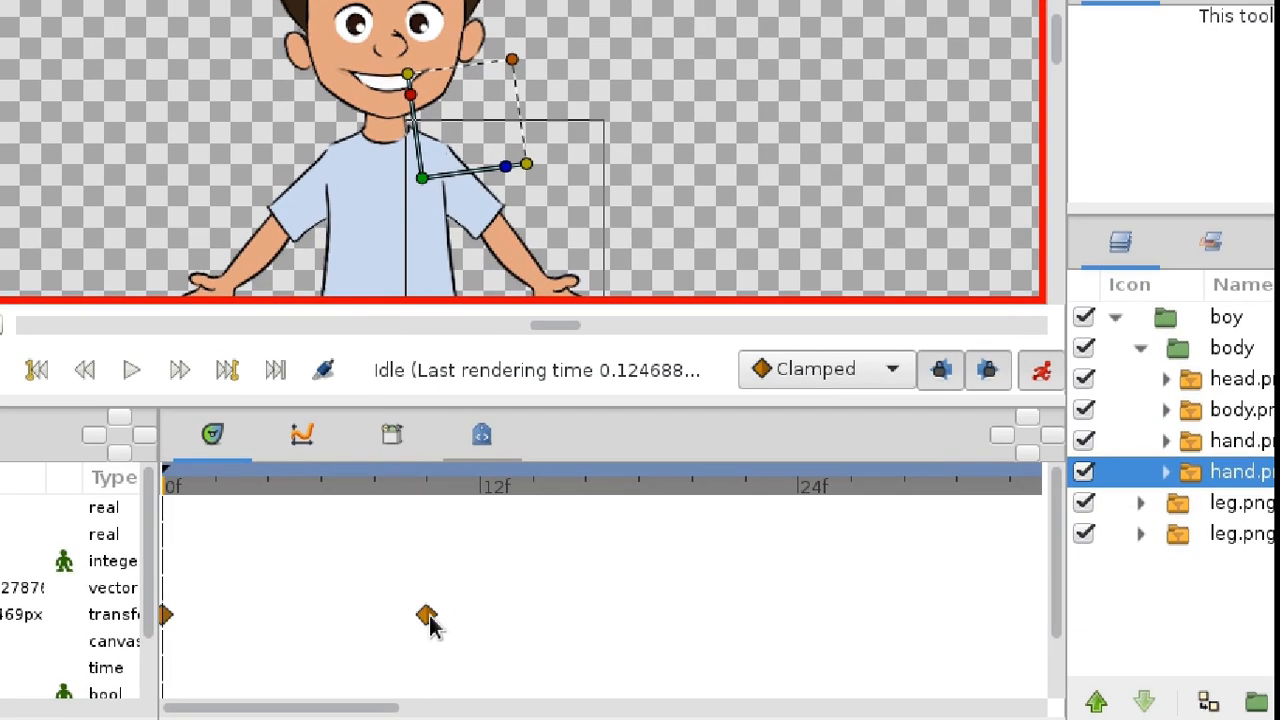
right_click(534, 644)
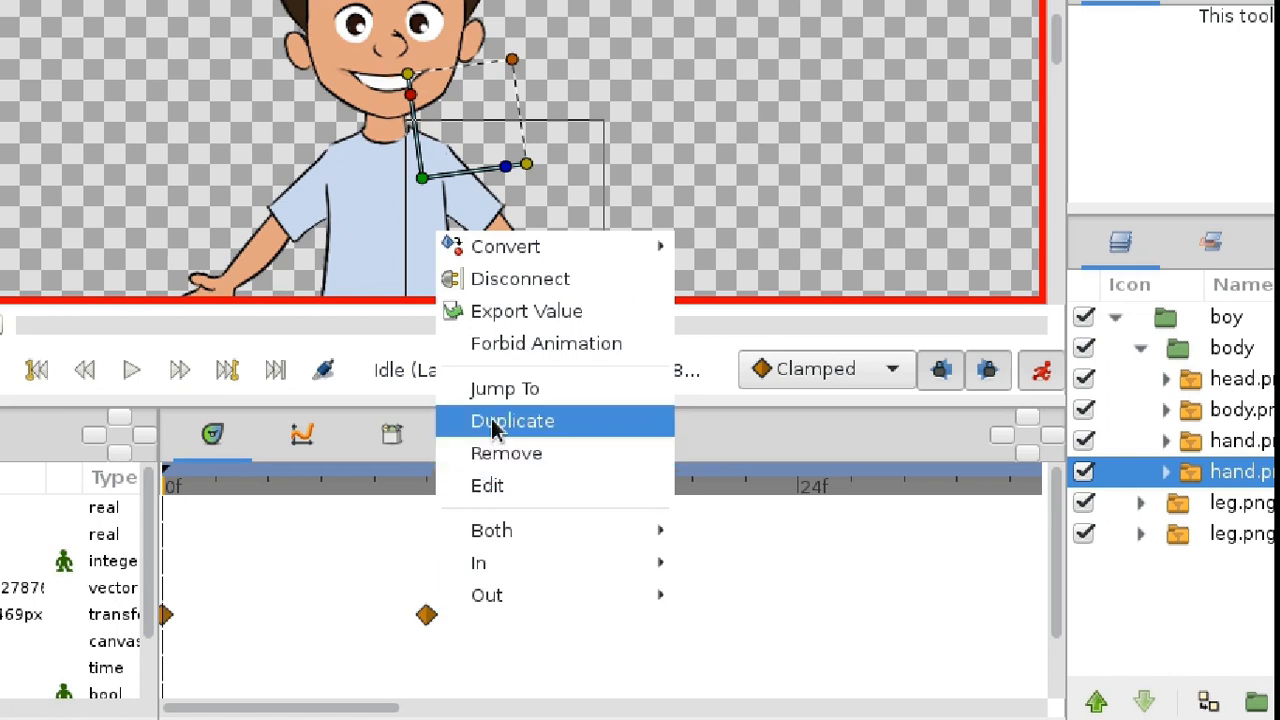
left_click(490, 452)
right_click(168, 615)
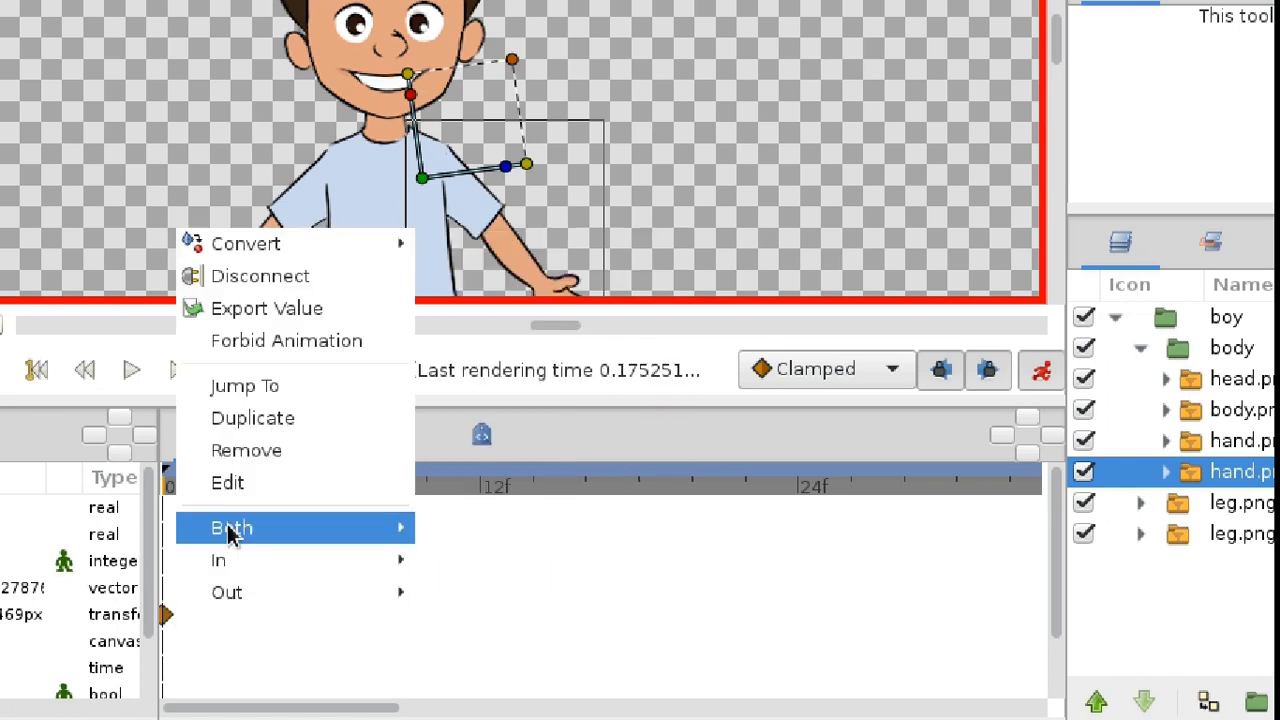
left_click(248, 452)
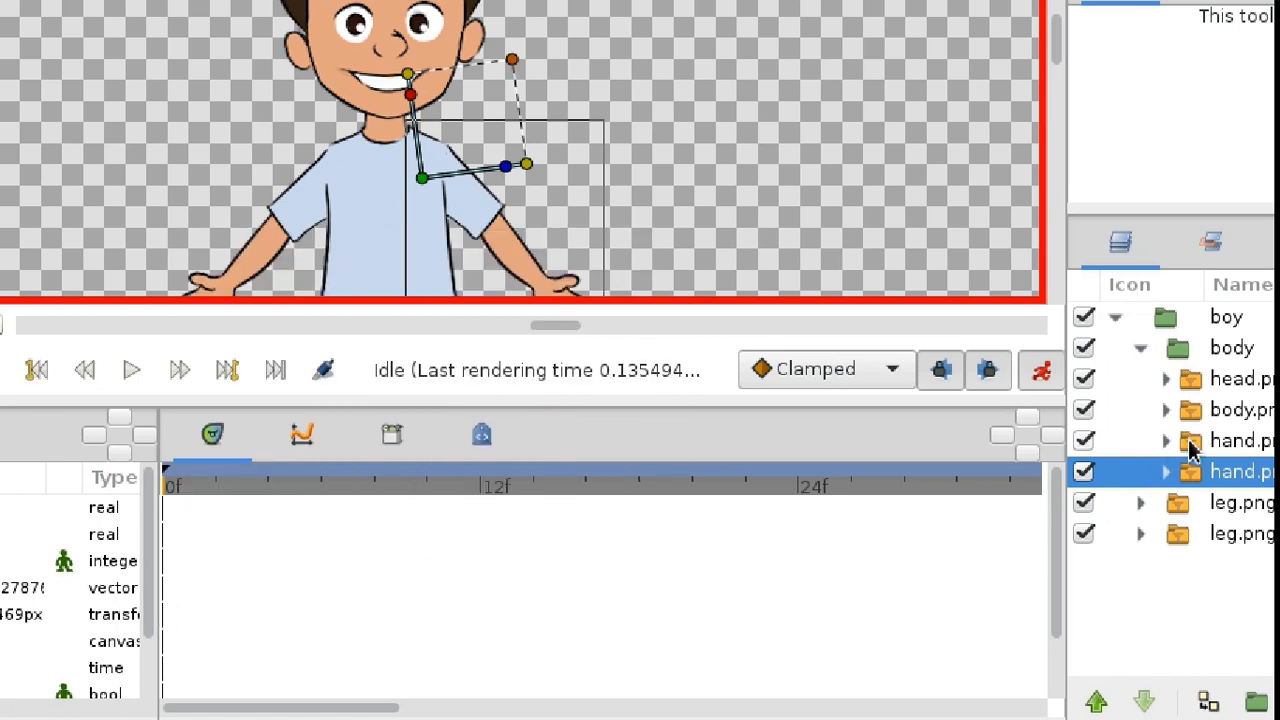
Disconnect the Transformation parameter of the right arm's hand.png layer to clear its waypoints.
left_click(1190, 442)
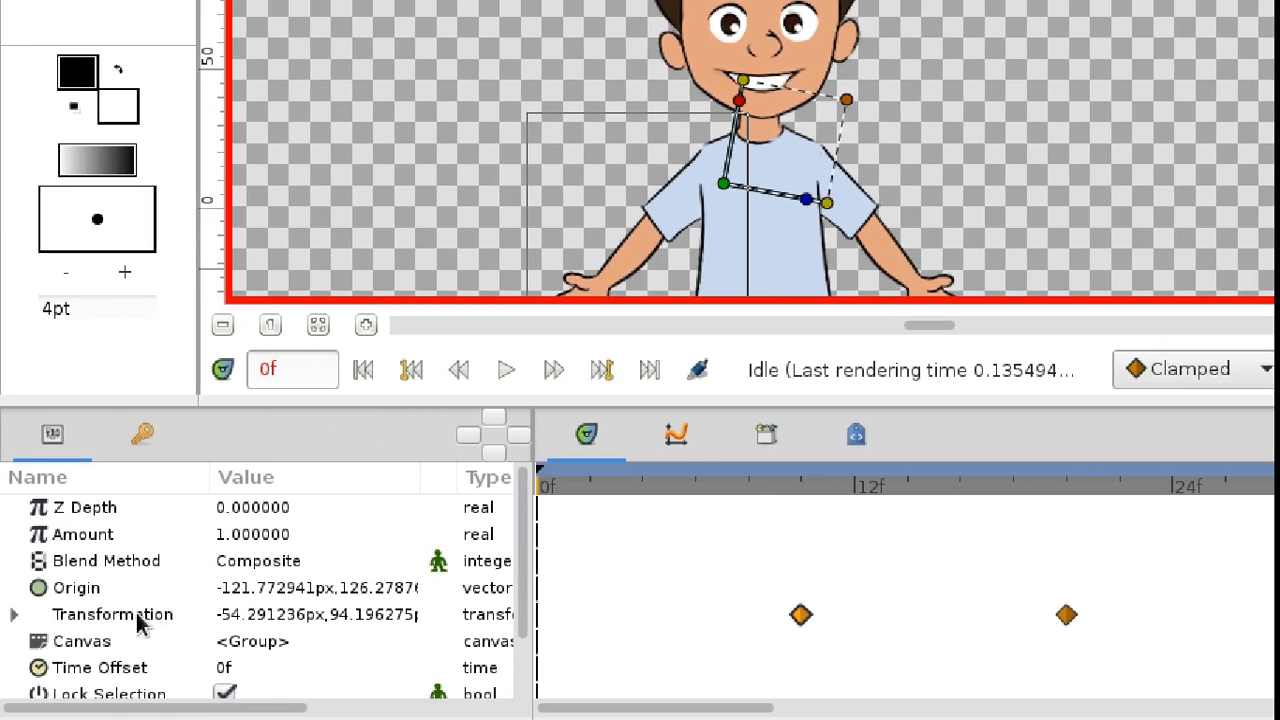
left_click(148, 617)
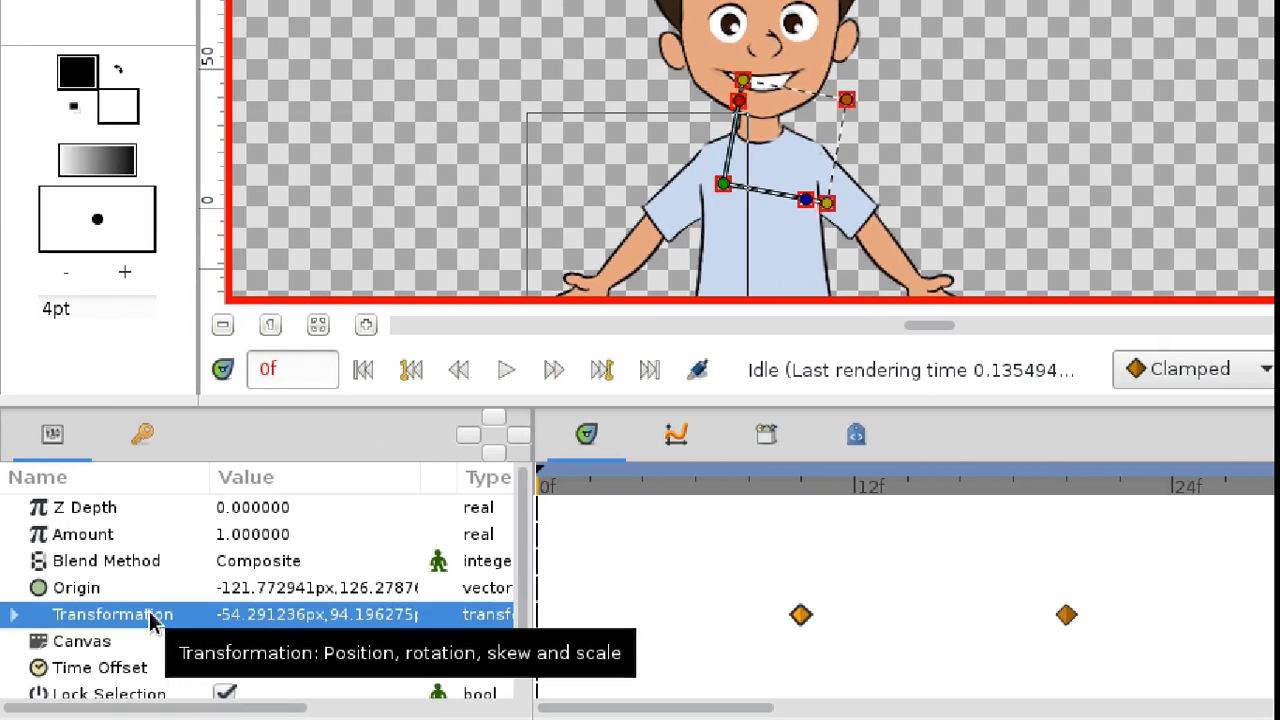
right_click(151, 616)
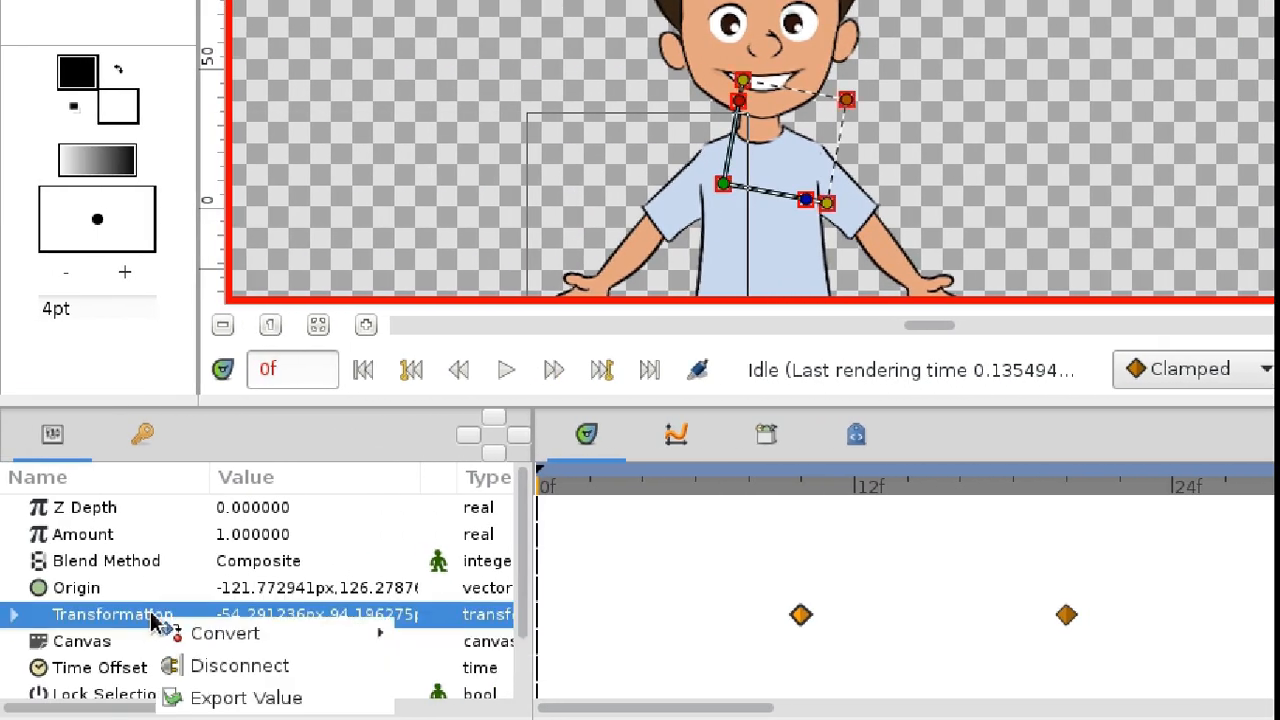
left_click(280, 684)
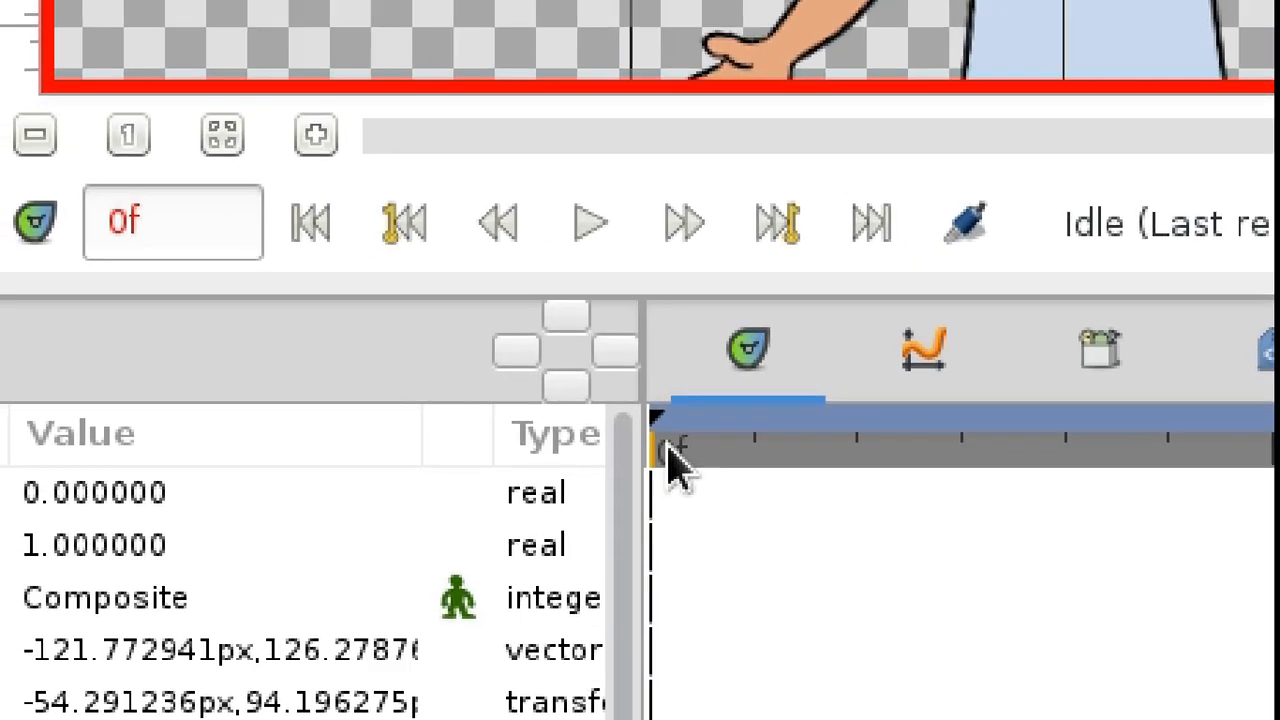
Move the playhead to frame 10 and add a new keyframe there.
left_click(668, 440)
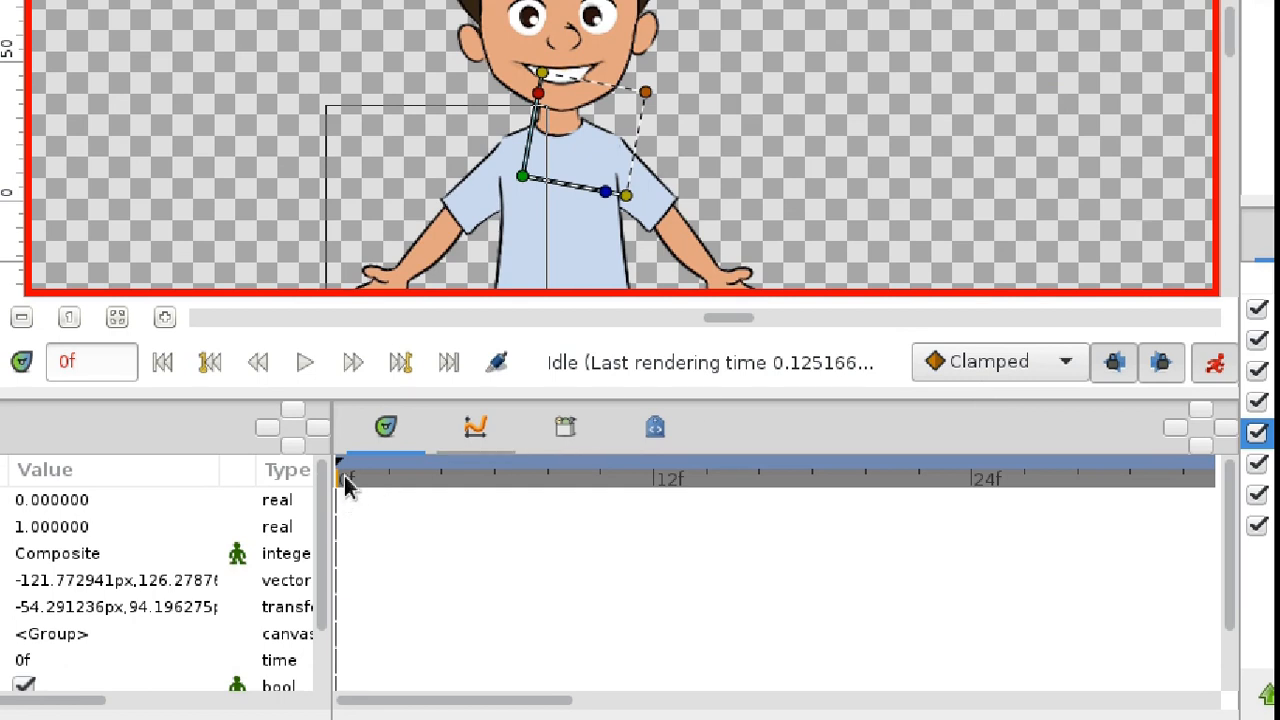
left_click_drag(352, 484, 478, 498)
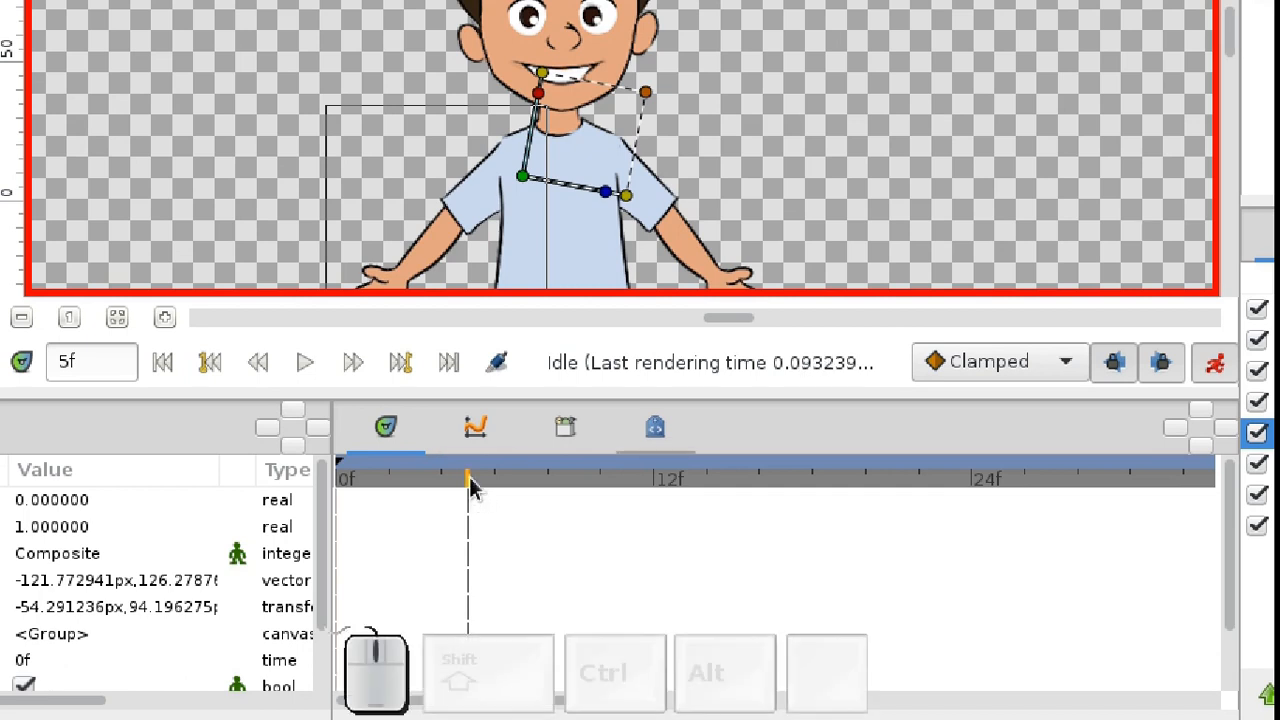
key("ctrl+period")
key("ctrl+period")
key("ctrl+period")
key("ctrl+period")
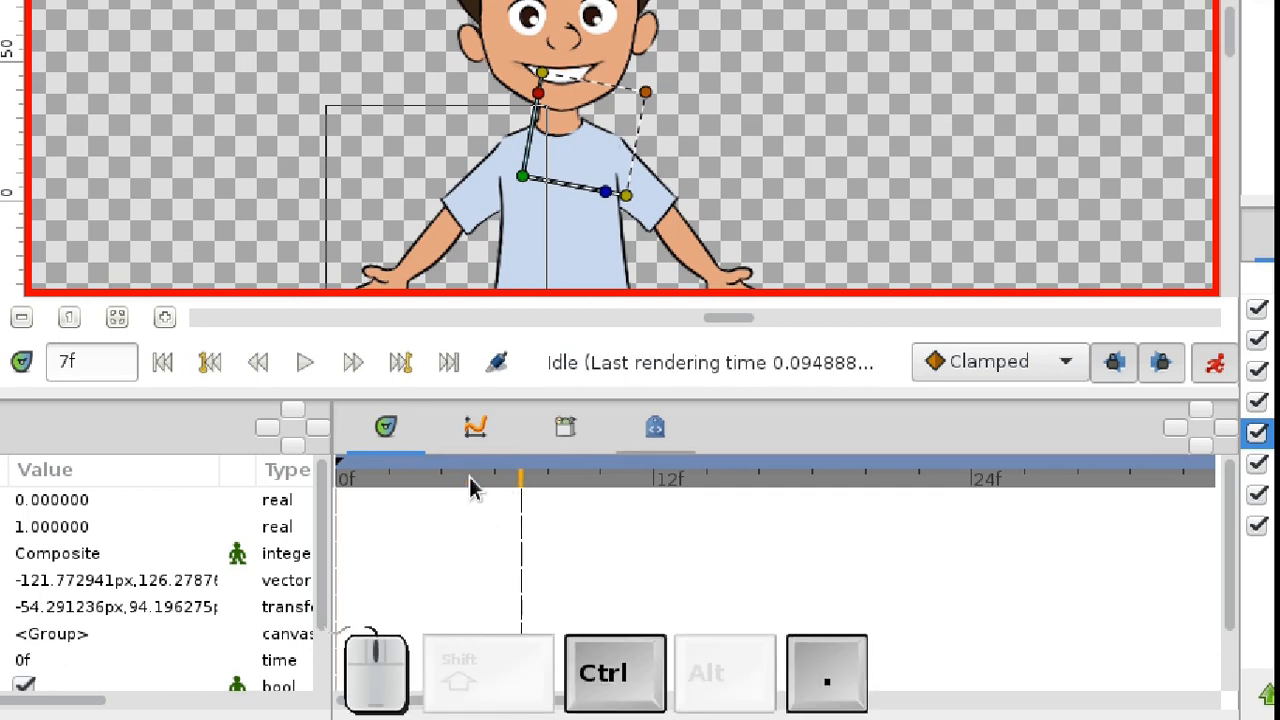
key("ctrl+period")
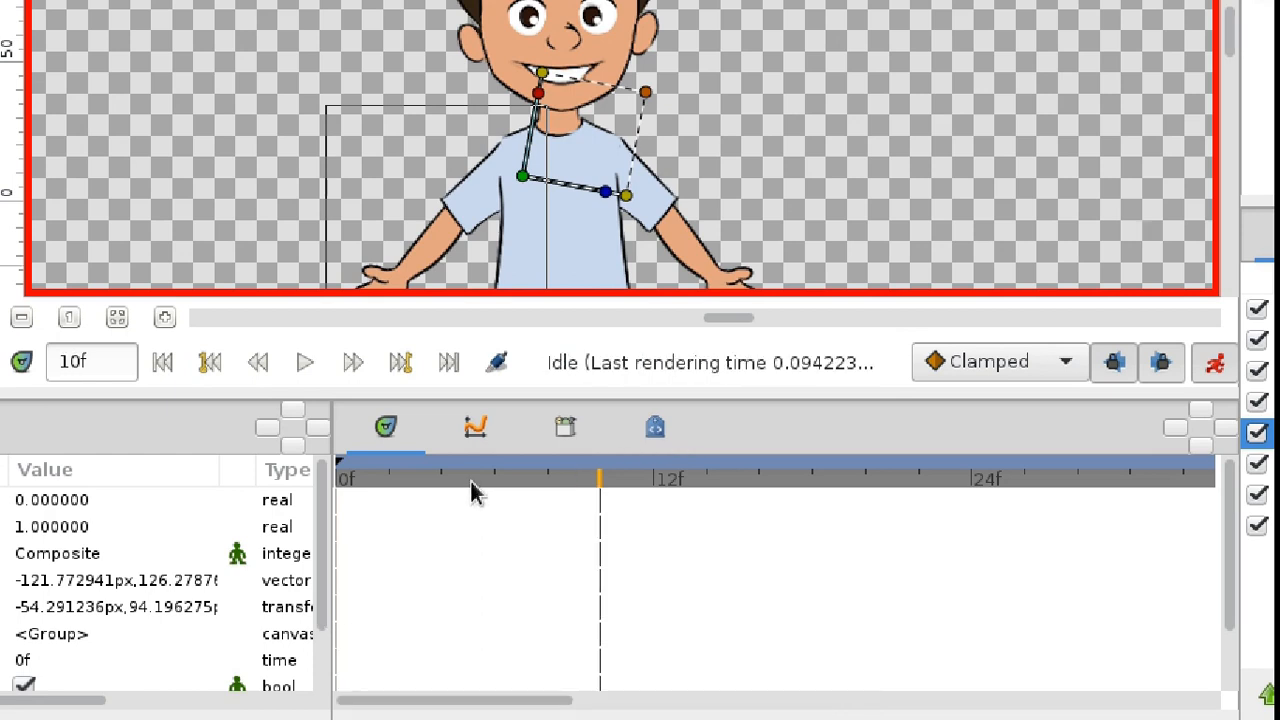
right_click(601, 470)
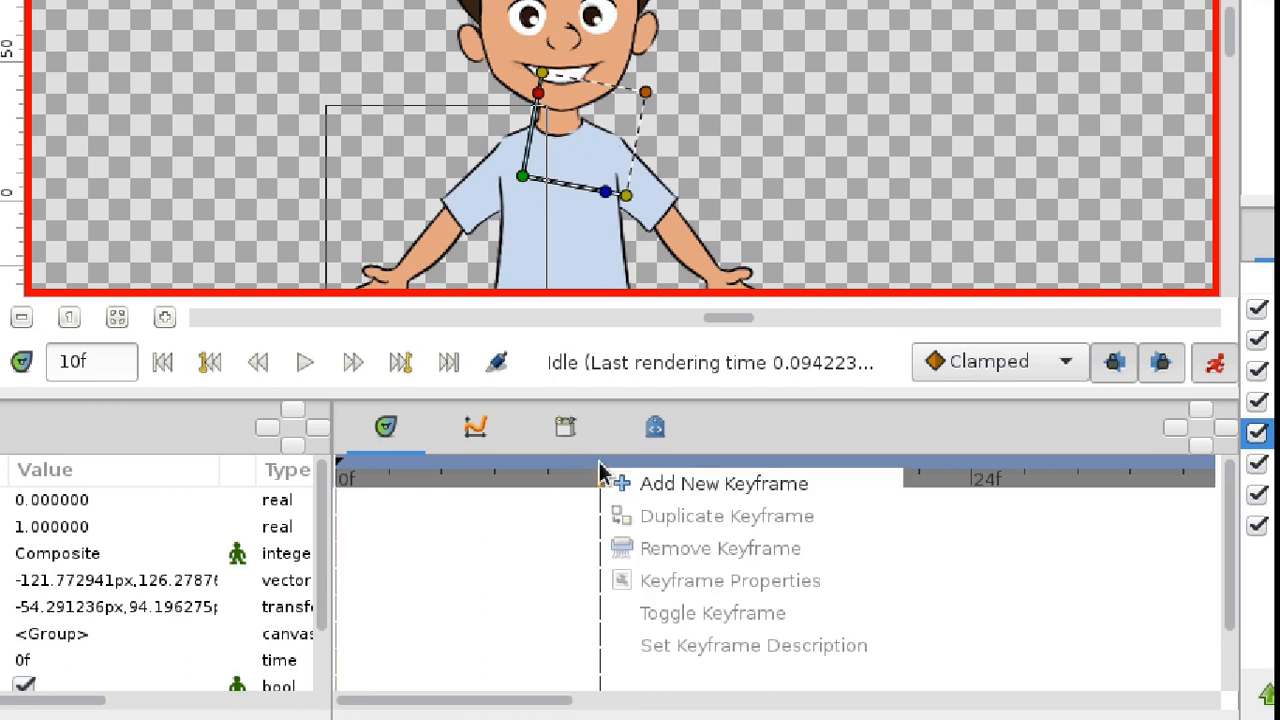
left_click(649, 485)
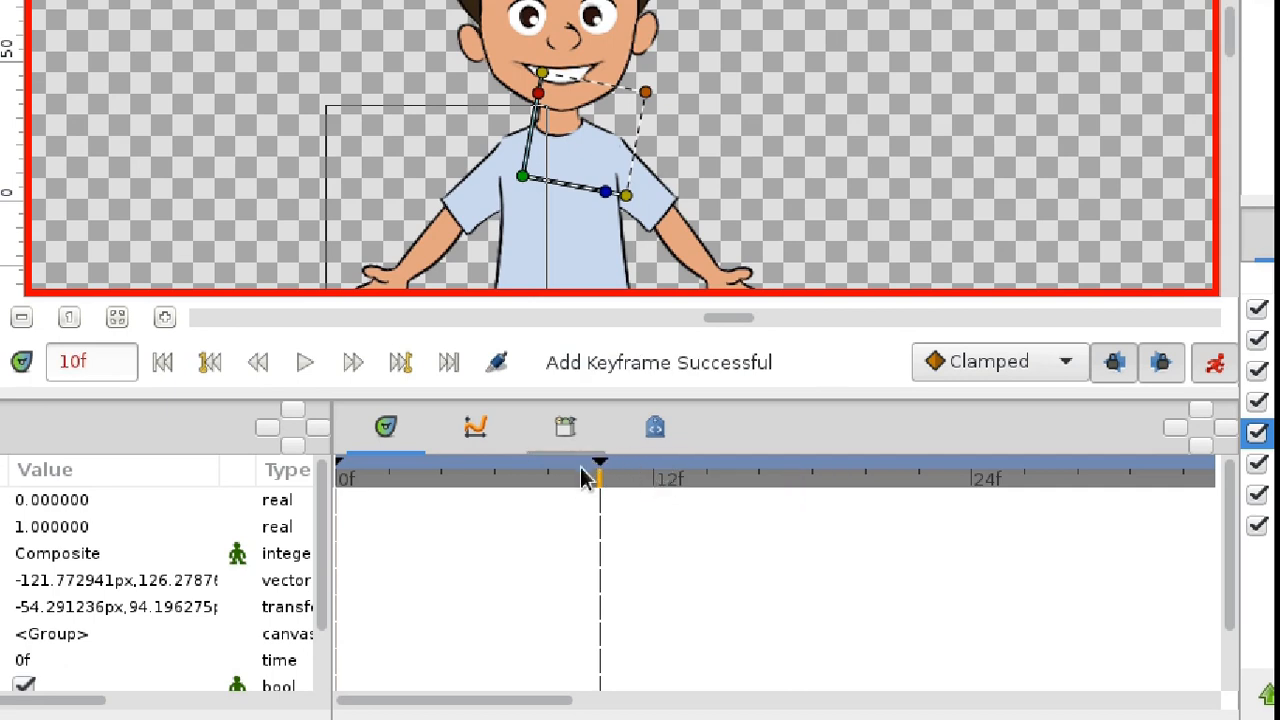
Select the boy's left arm and rotate it up to roughly horizontal at the frame 10 keyframe.
left_click(666, 217)
left_click_drag(677, 156, 631, 100)
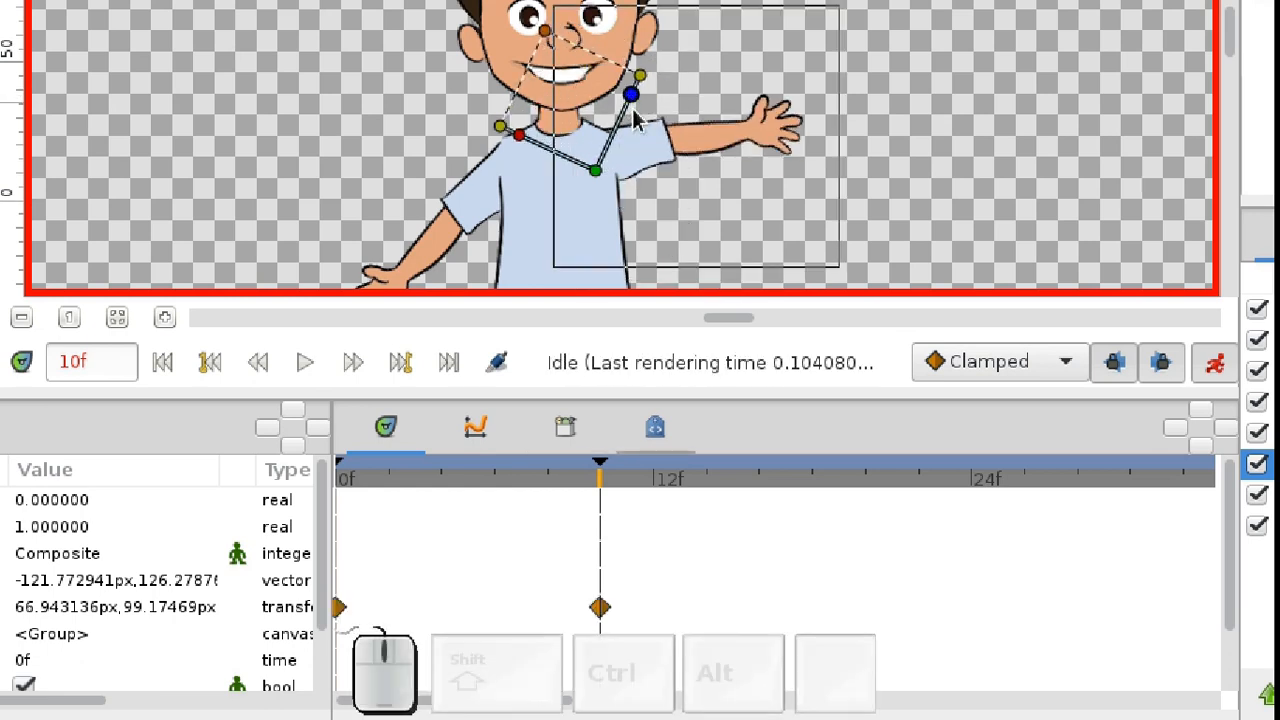
Move the playhead to frame 20 and add a new keyframe there.
key("ctrl+period")
key("ctrl+period")
key("ctrl+period")
key("ctrl+period")
key("ctrl+period")
key("ctrl+period")
key("ctrl+period")
key("ctrl+period")
key("ctrl+period")
key("ctrl+period")
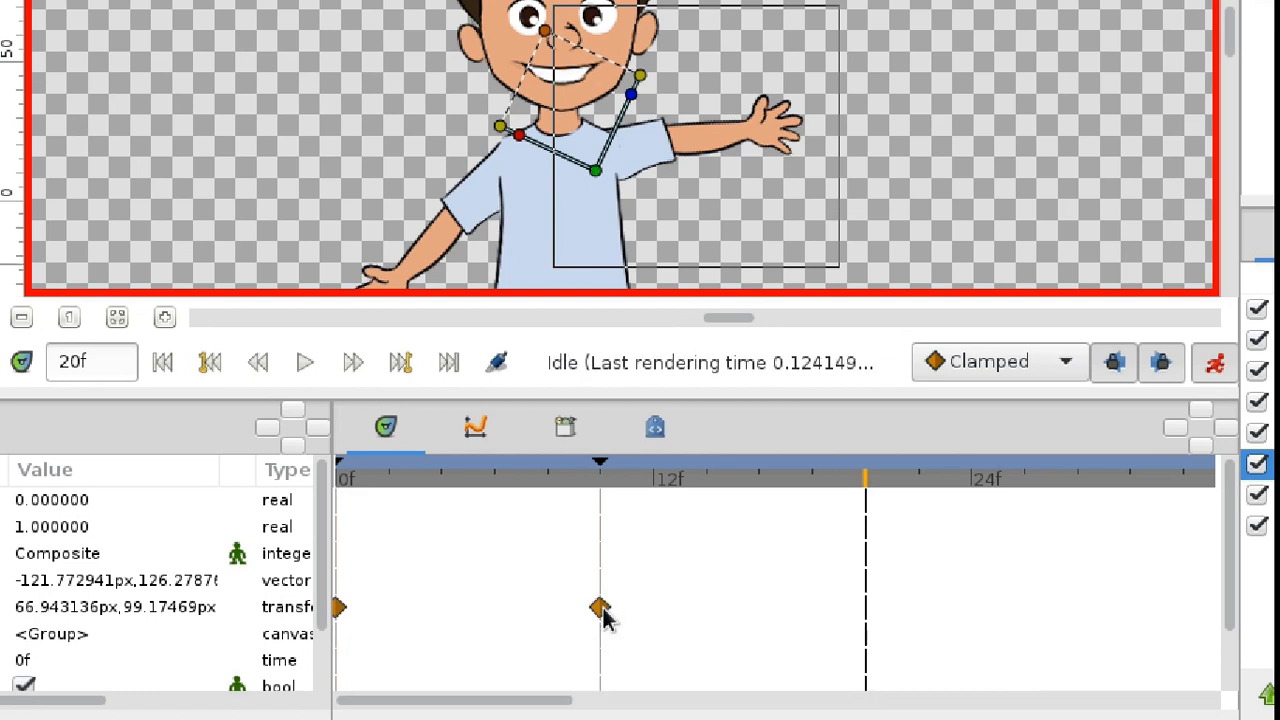
right_click(866, 476)
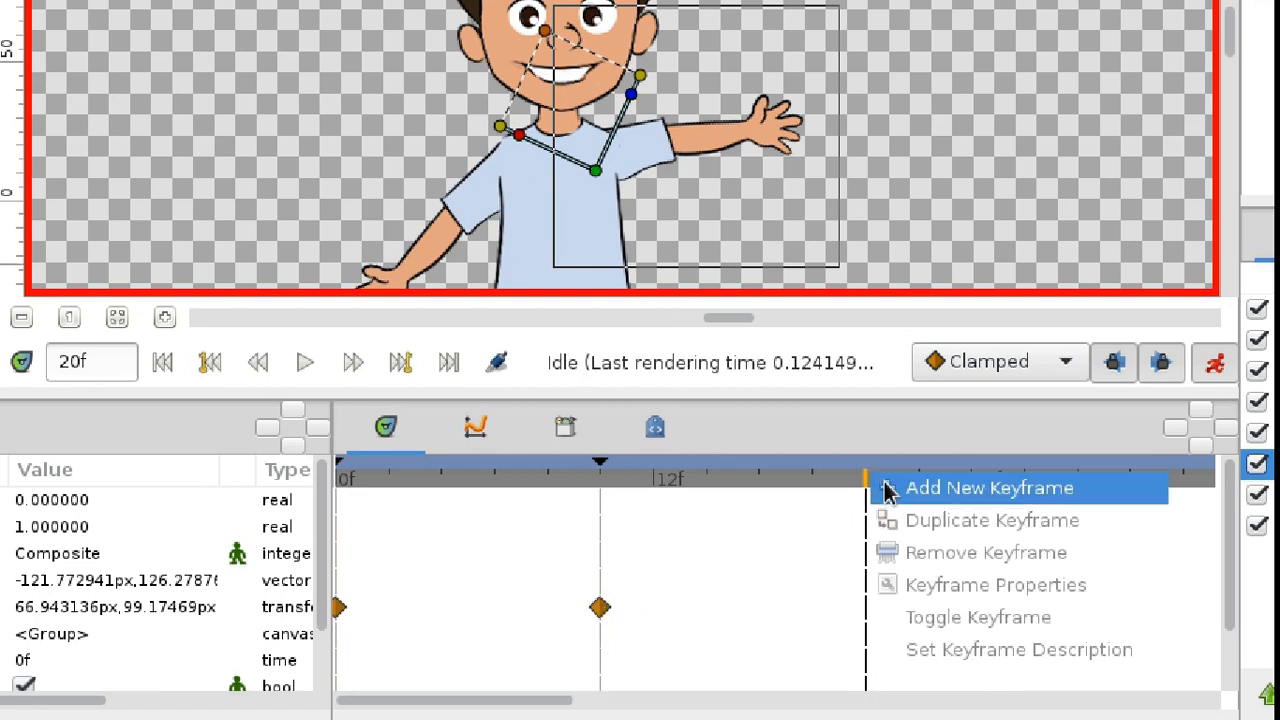
left_click(886, 488)
Select the boy's right arm and rotate it up to roughly horizontal at the frame 20 keyframe.
left_click(482, 222)
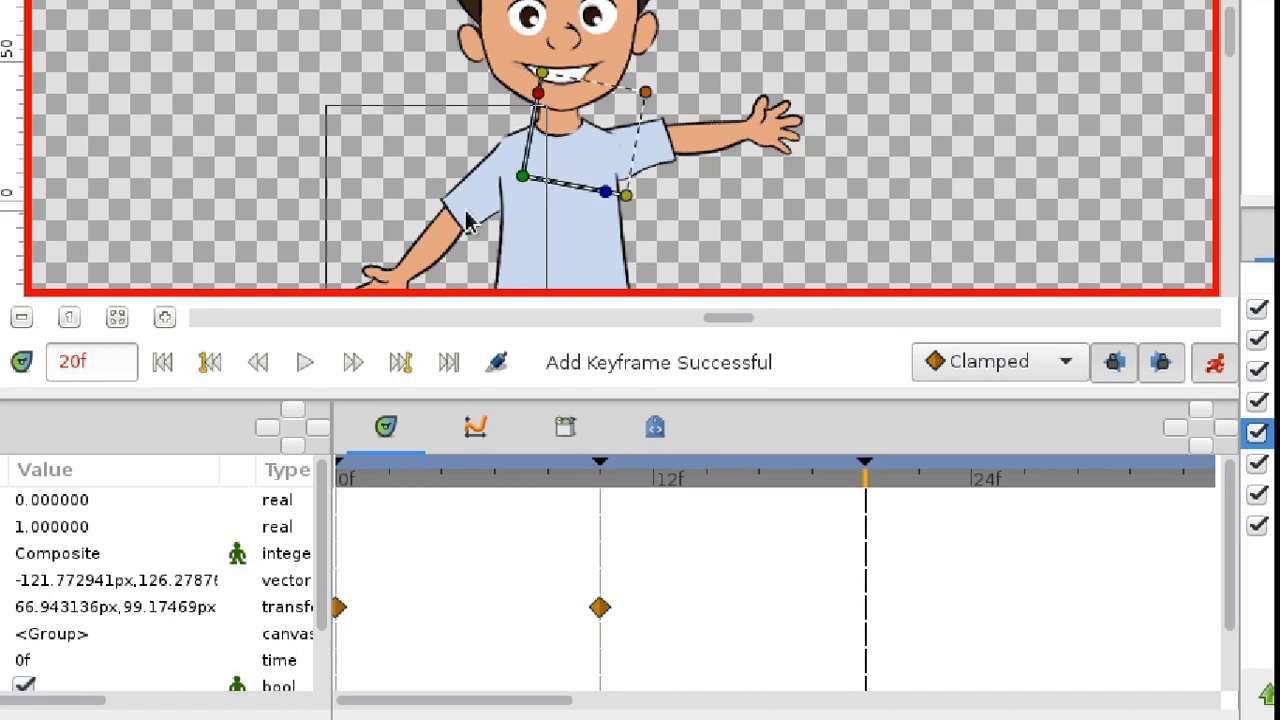
left_click_drag(610, 197, 548, 250)
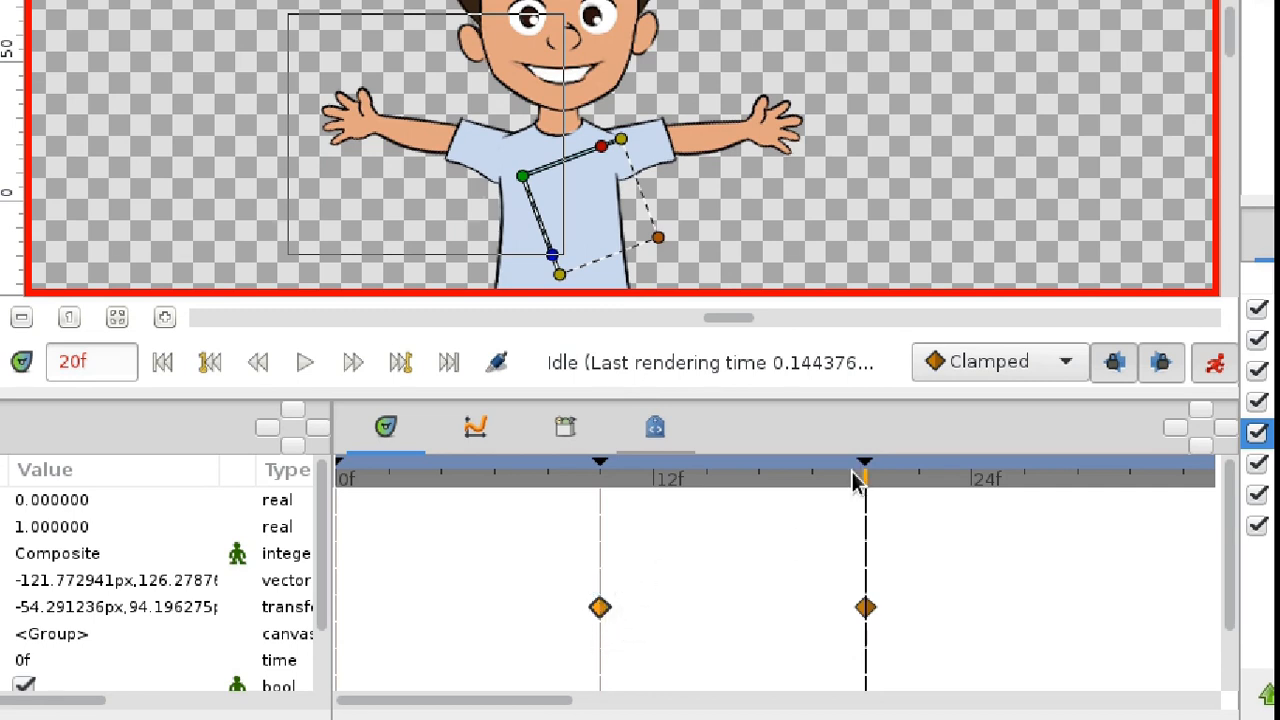
Return to frame 0, deselect the arm and play the animation to review both arms rising in sequence.
left_click_drag(857, 468, 343, 485)
left_click(311, 384)
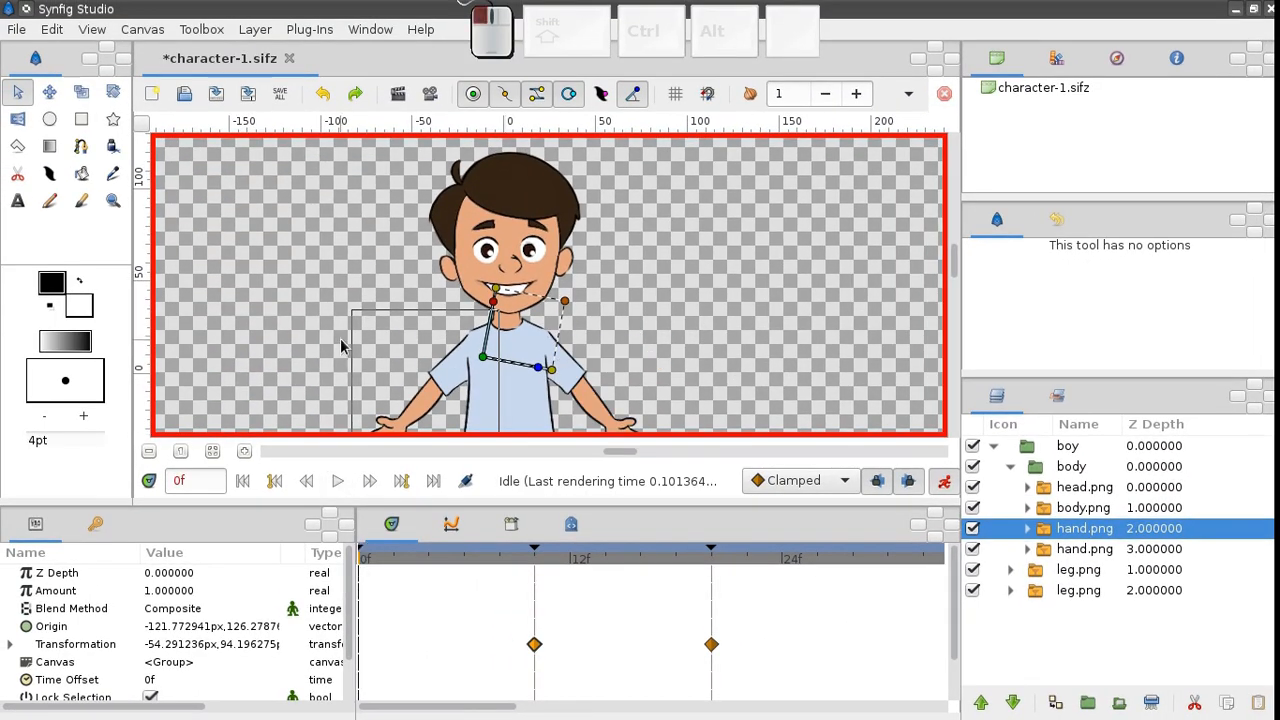
left_click(337, 484)
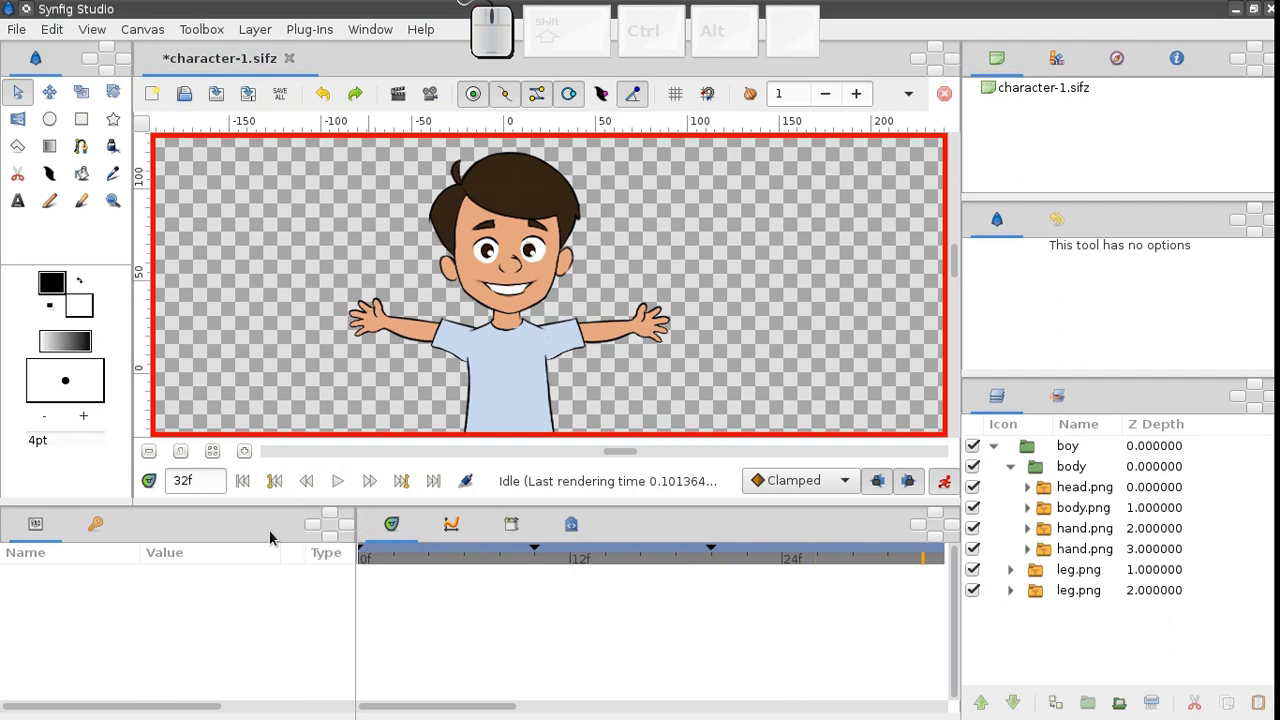
Create a new animation document and set the fill color to red (#D70000).
left_click(153, 97)
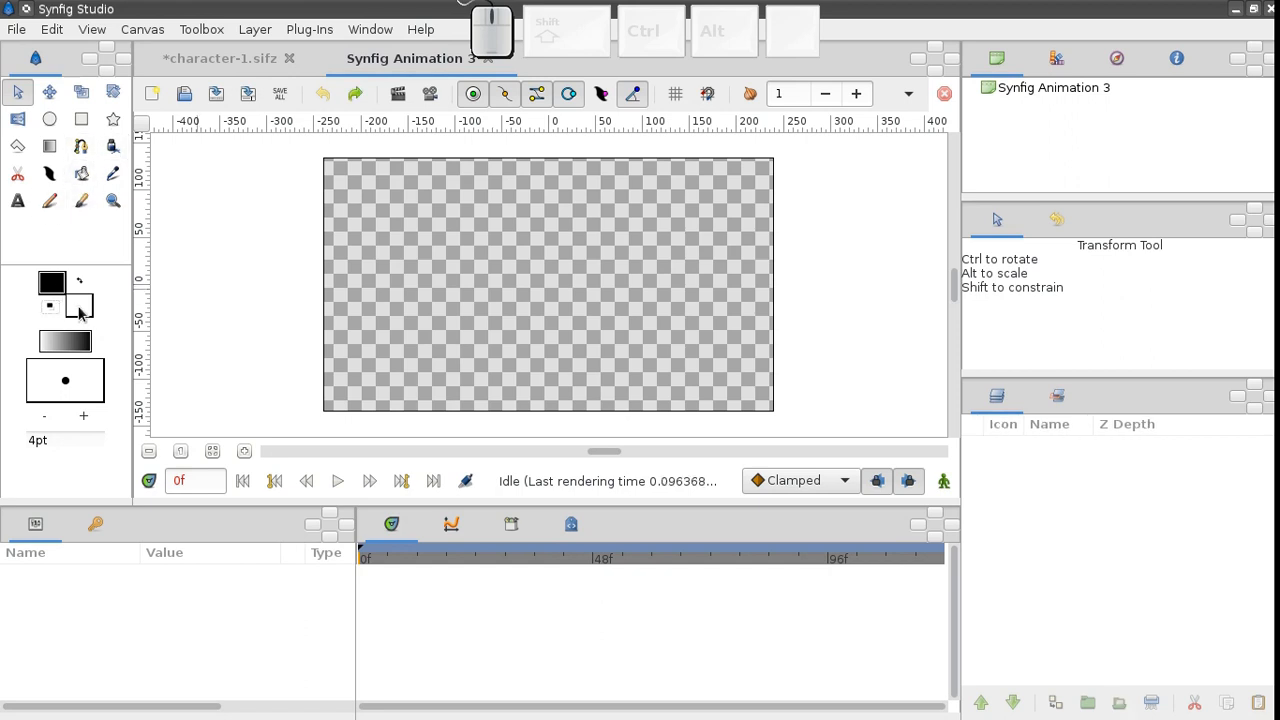
left_click(80, 310)
left_click(143, 151)
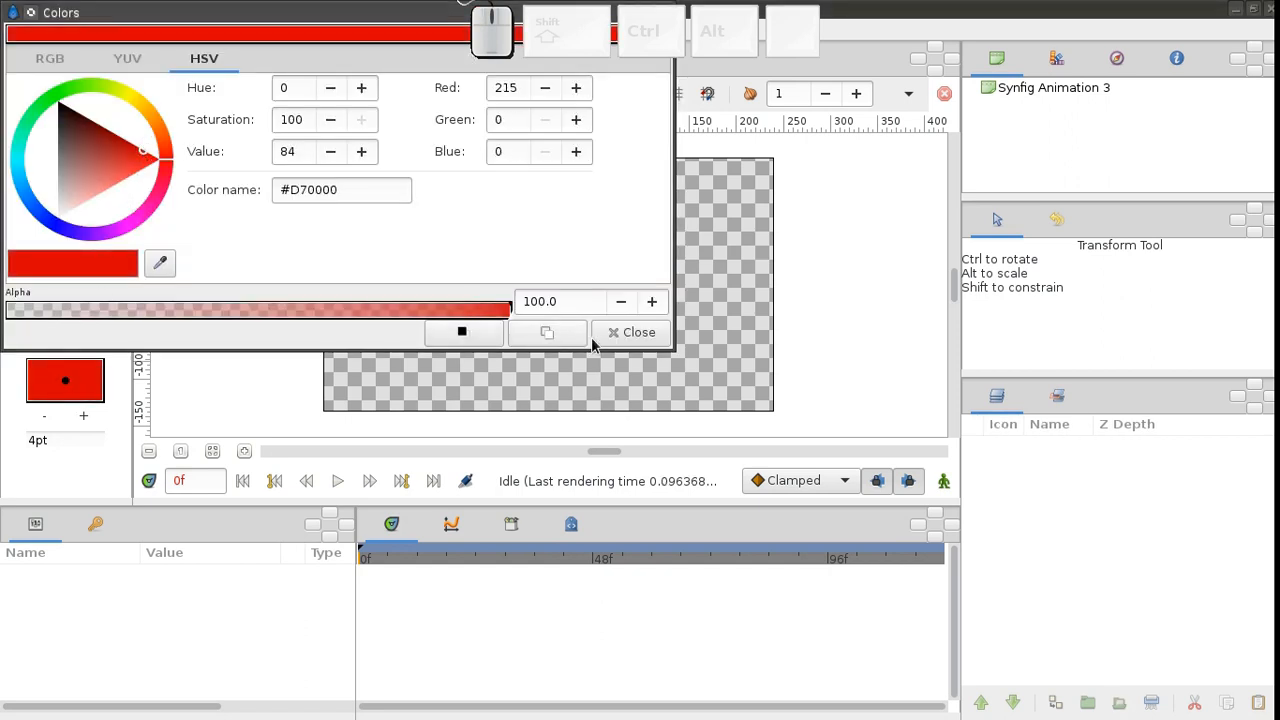
left_click(620, 336)
Draw a red circle about 32 px in radius near the bottom centre of the canvas, then return to the Transform Tool.
left_click(49, 118)
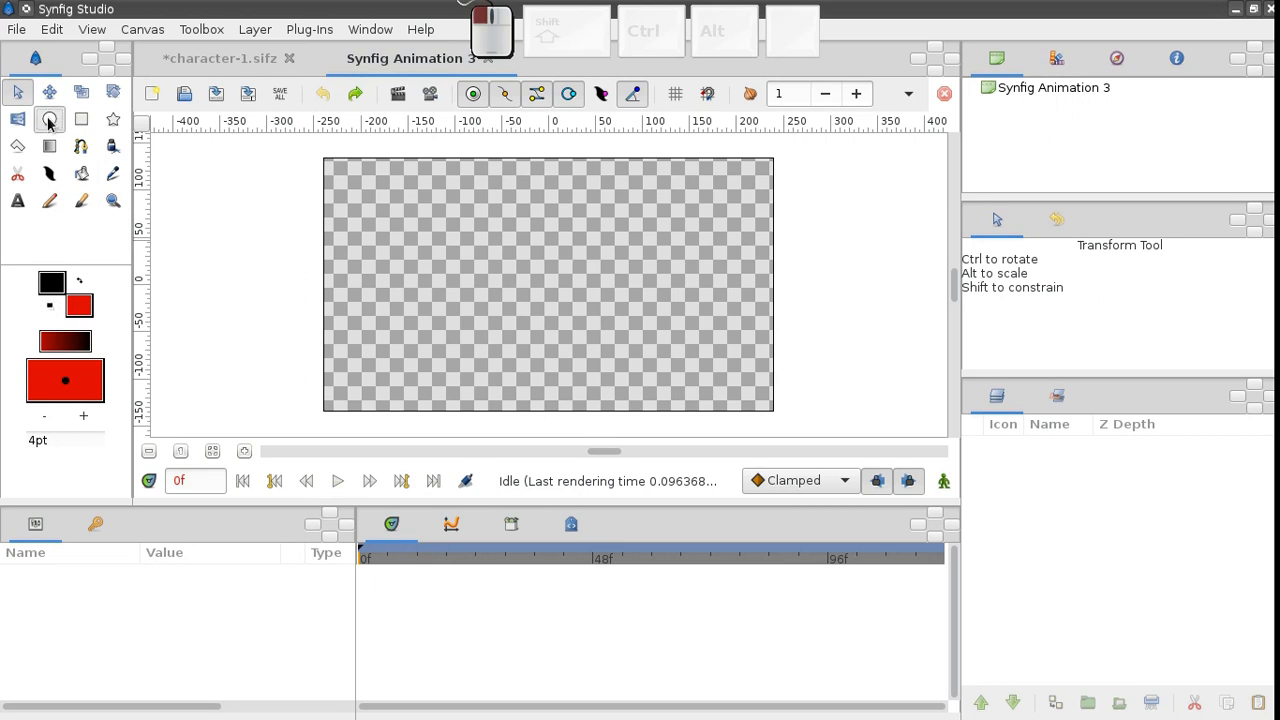
mouse_move(545, 373)
left_mouse_down()
mouse_move(575, 374)
mouse_move(543, 353)
left_mouse_up()
left_click(18, 93)
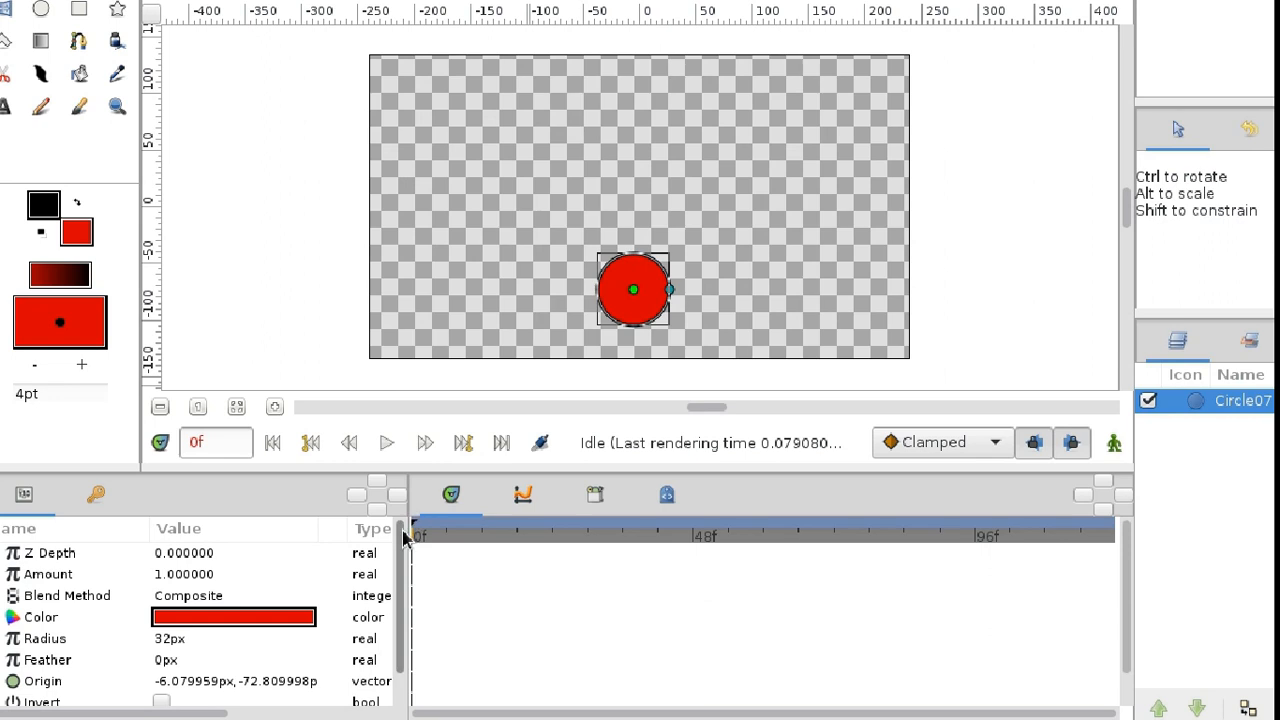
Add new keyframes at frames 24 and 48 of the circle's timeline.
left_click(407, 532)
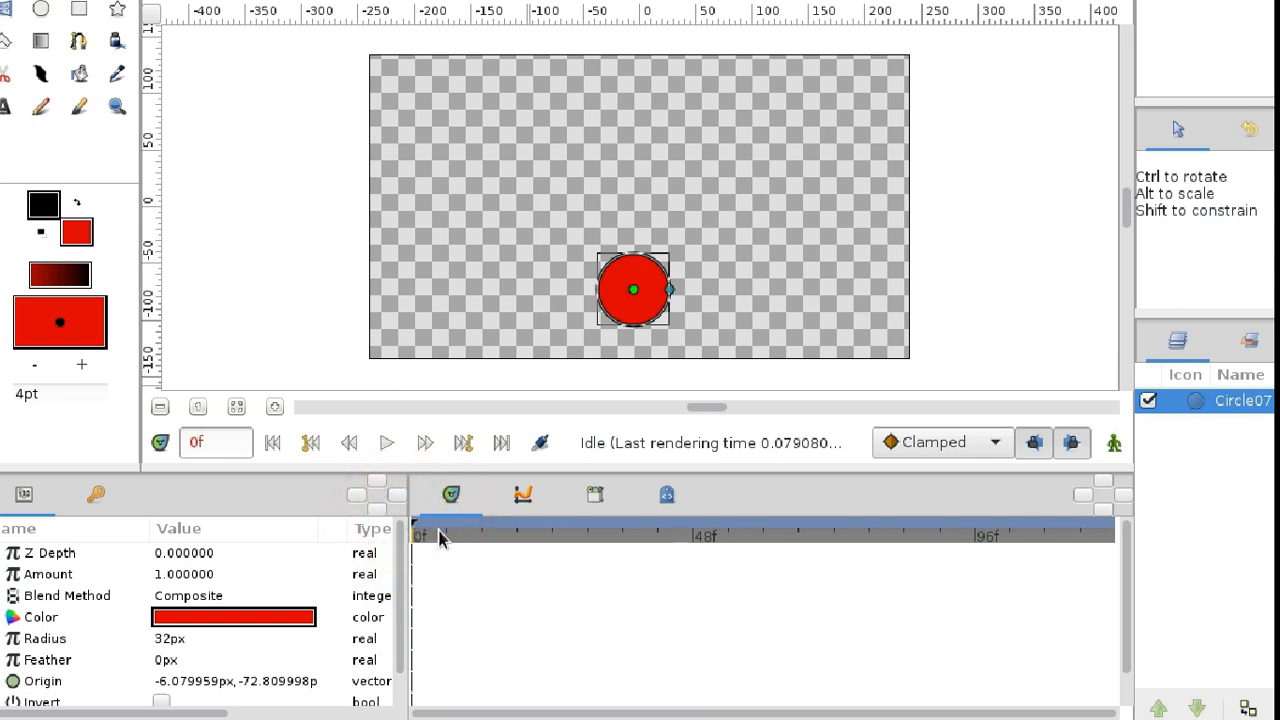
left_click(551, 540)
right_click(551, 532)
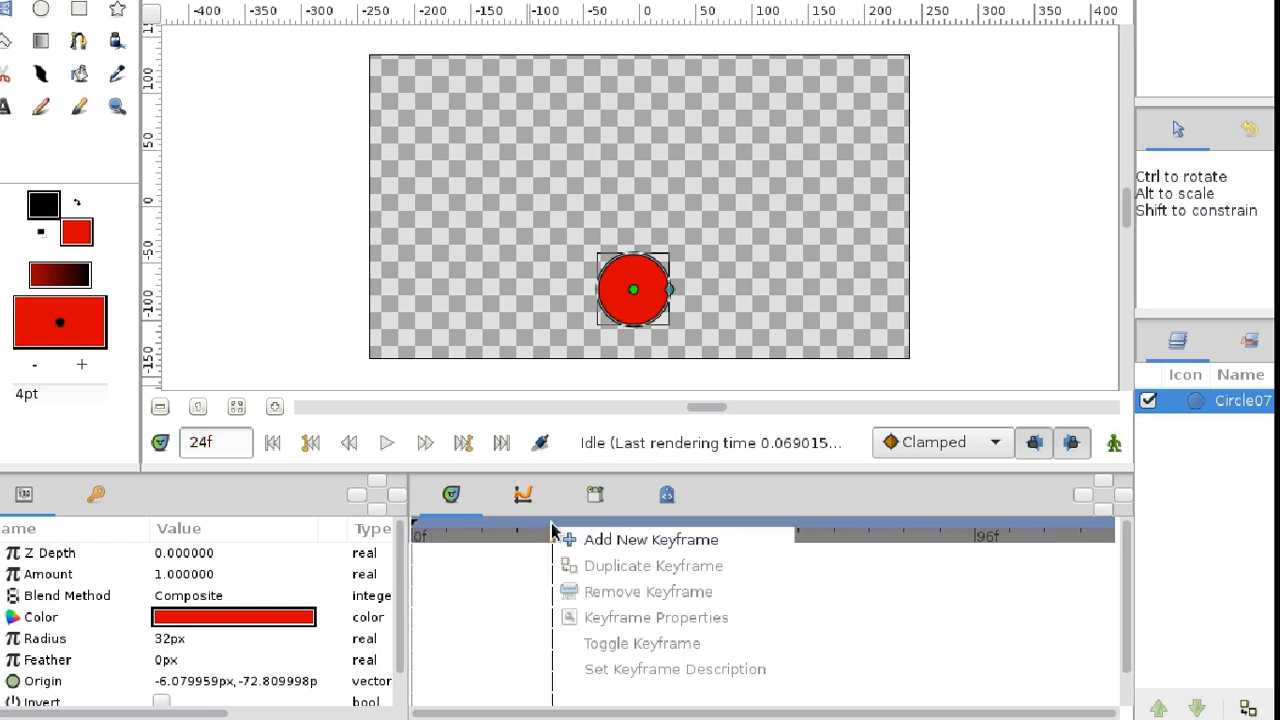
left_click(566, 538)
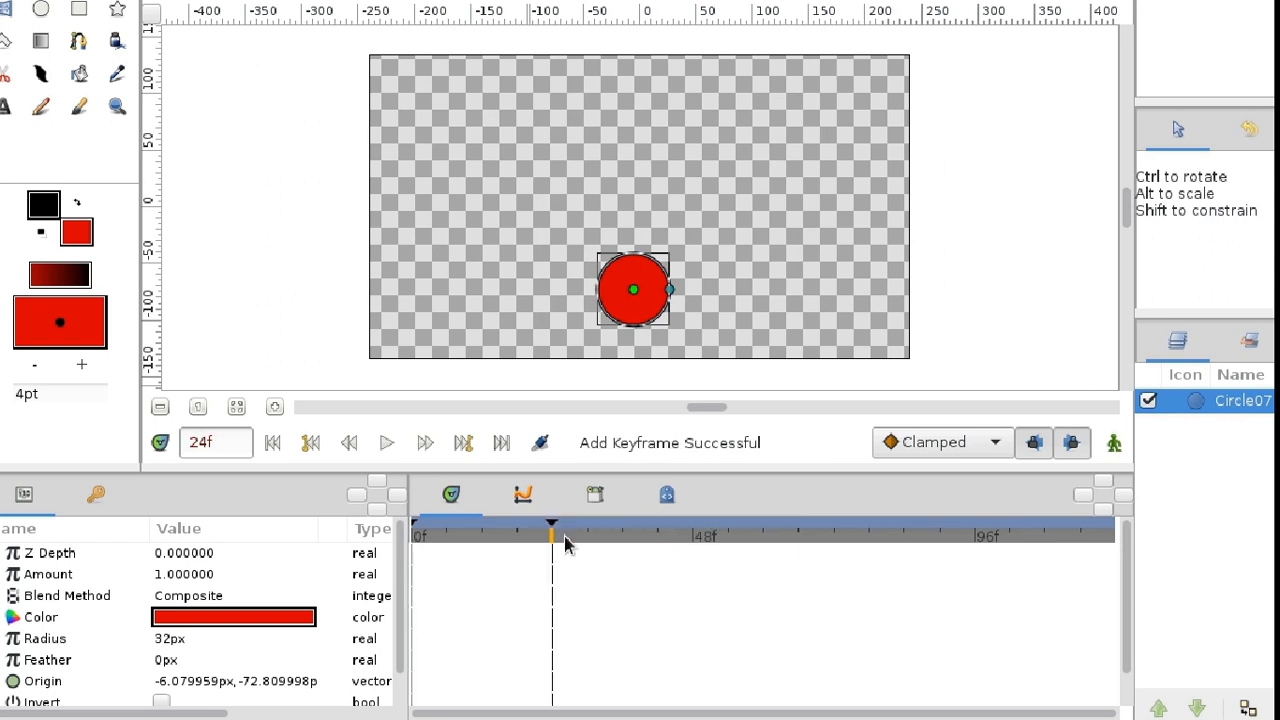
left_click(693, 540)
right_click(693, 534)
left_click(710, 540)
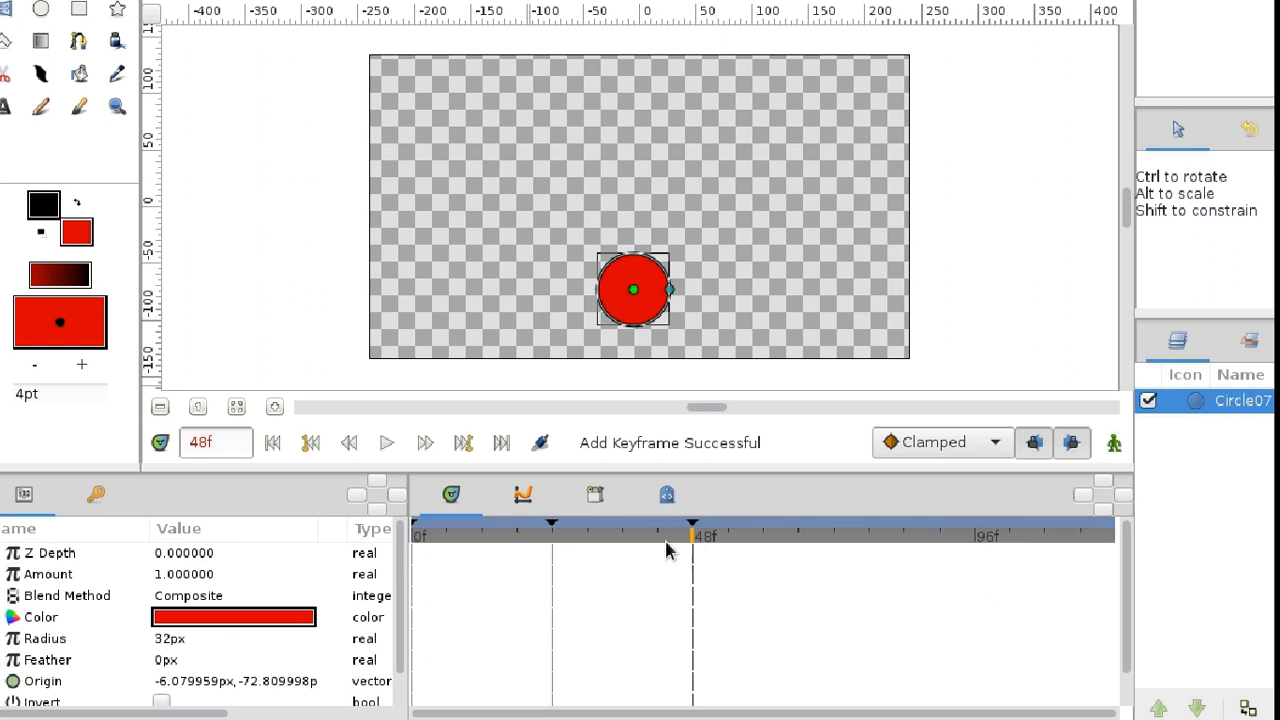
At frame 24, turn on animate editing mode and move the circle straight up to about y = 91 px.
left_click_drag(667, 548, 551, 543)
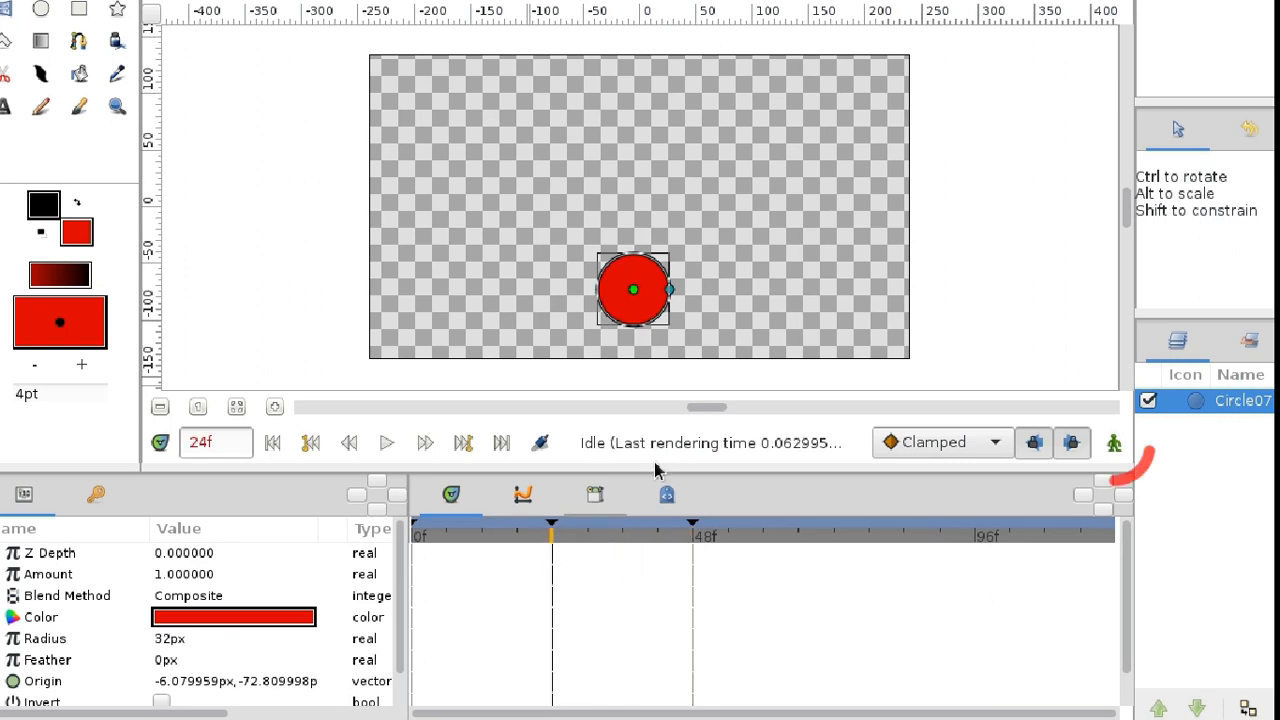
left_click(1114, 442)
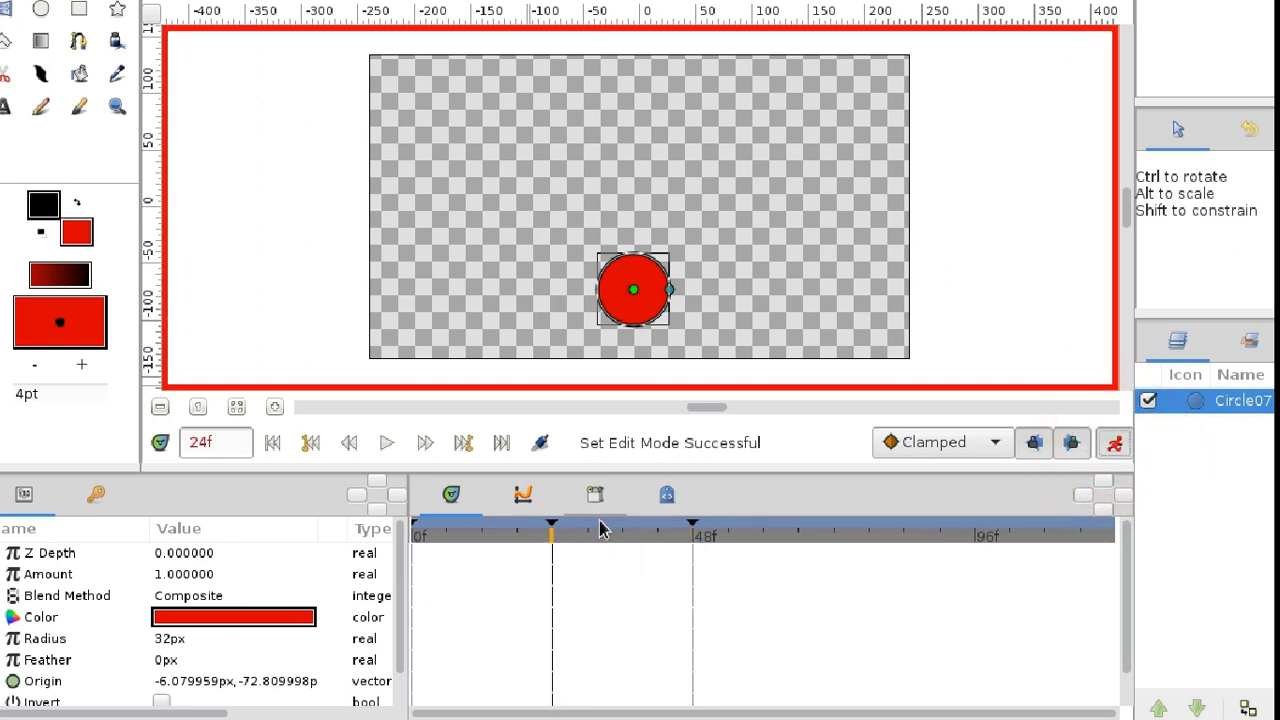
left_click_drag(633, 289, 634, 111)
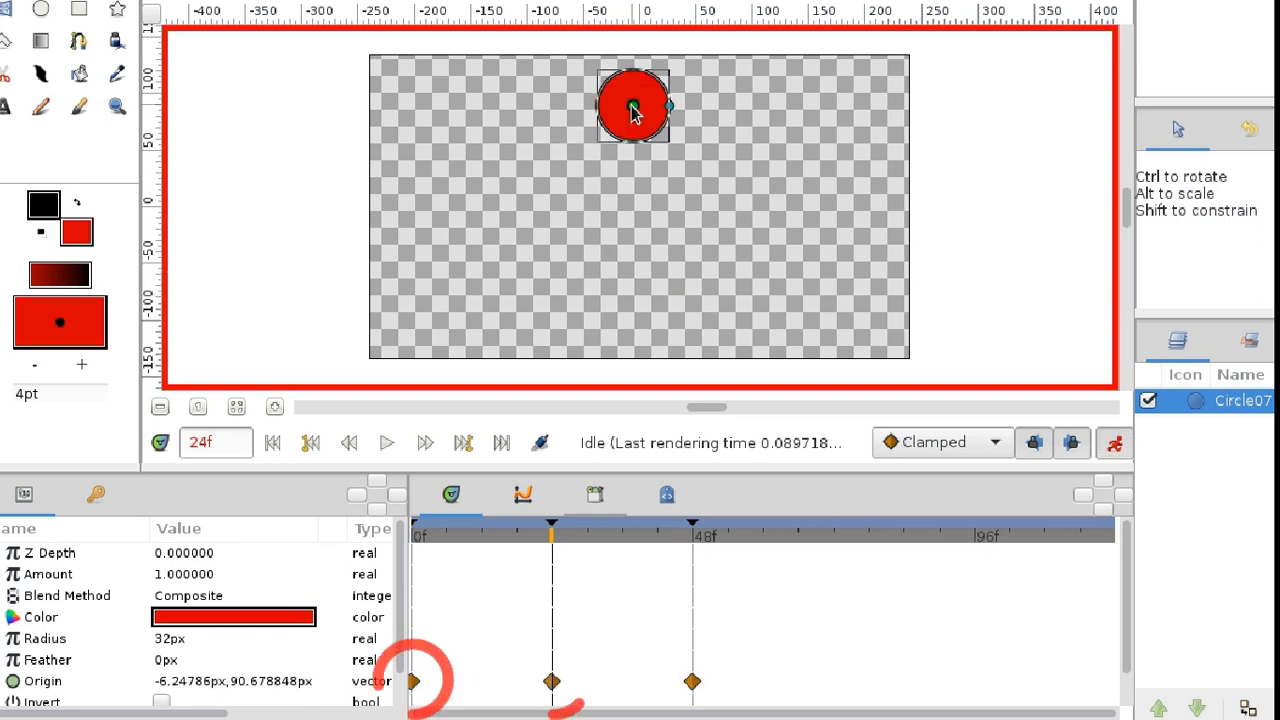
Check the circle's position at frames 24, 0 and 48, then play its up-and-down motion from frame 0.
left_click(552, 680)
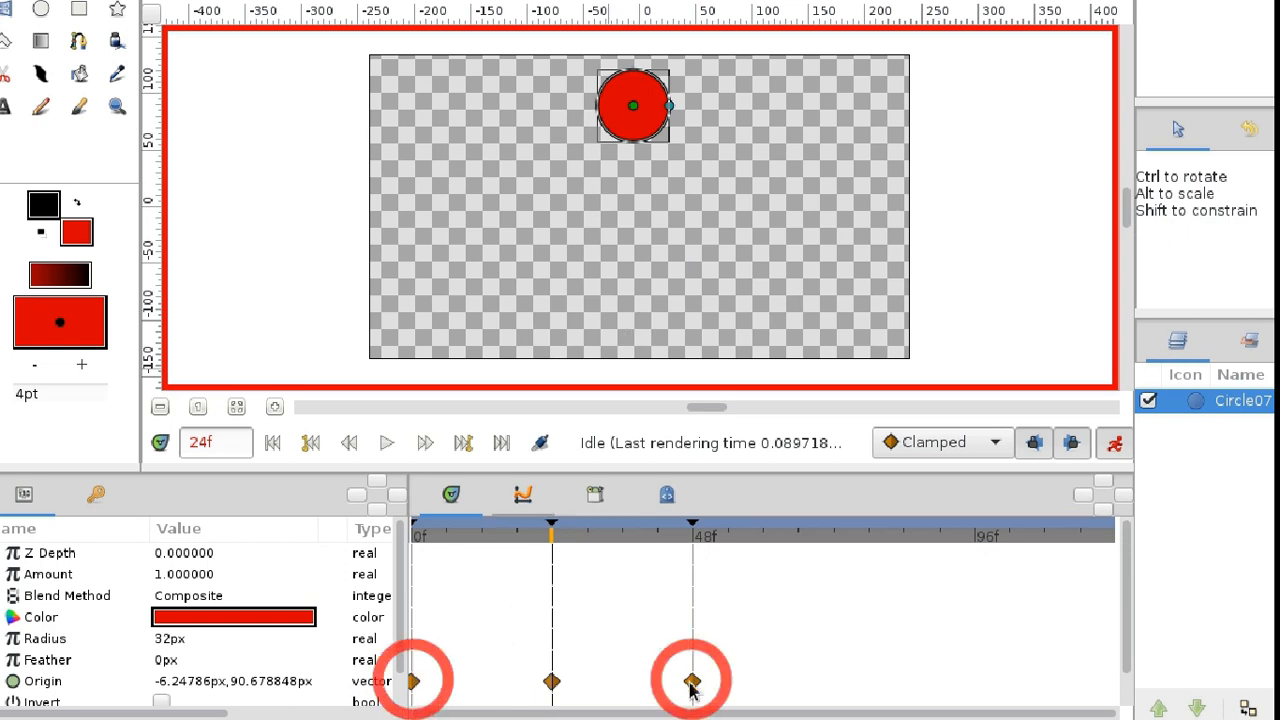
left_click(548, 540)
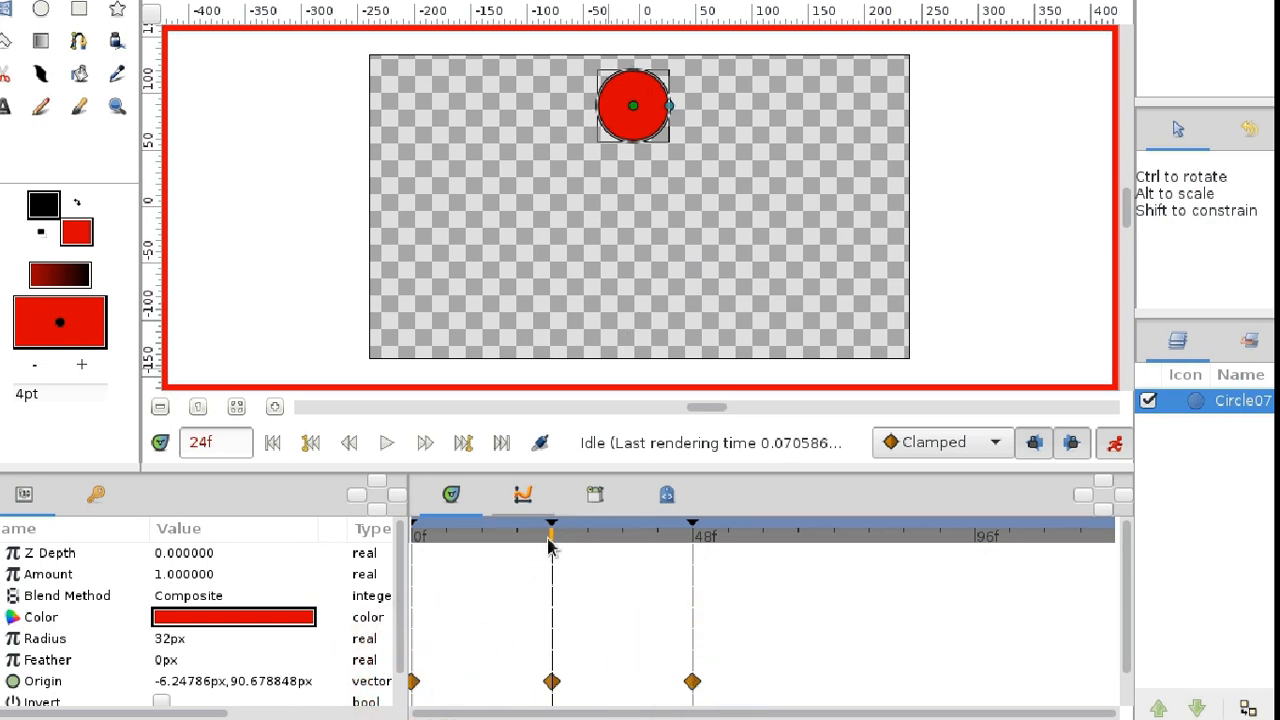
left_click(412, 540)
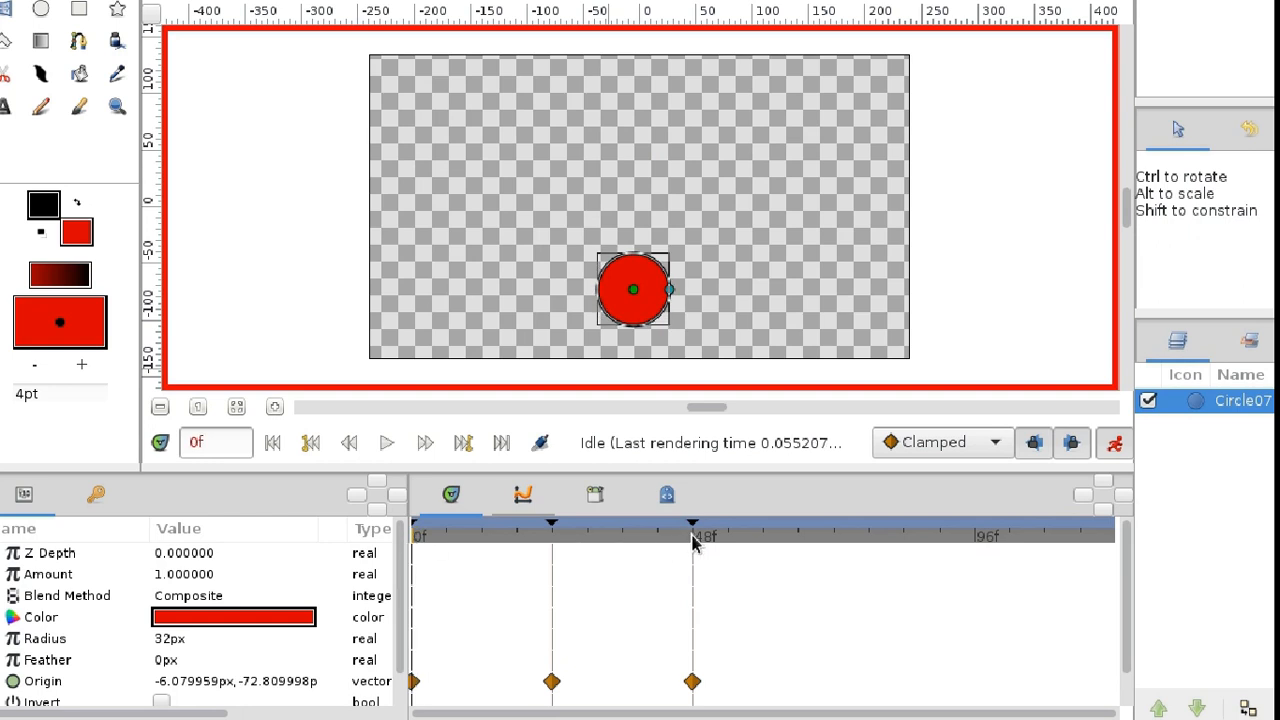
left_click(694, 540)
left_click_drag(559, 536, 694, 543)
left_click(428, 538)
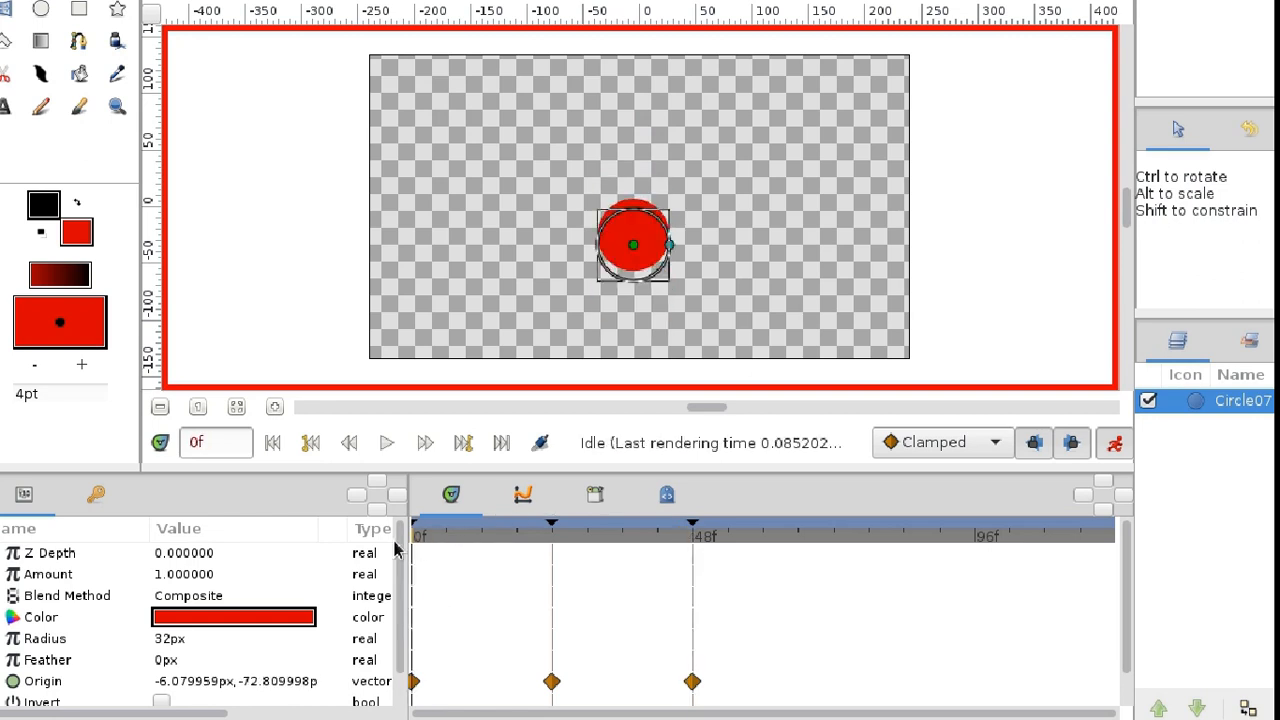
left_click(387, 443)
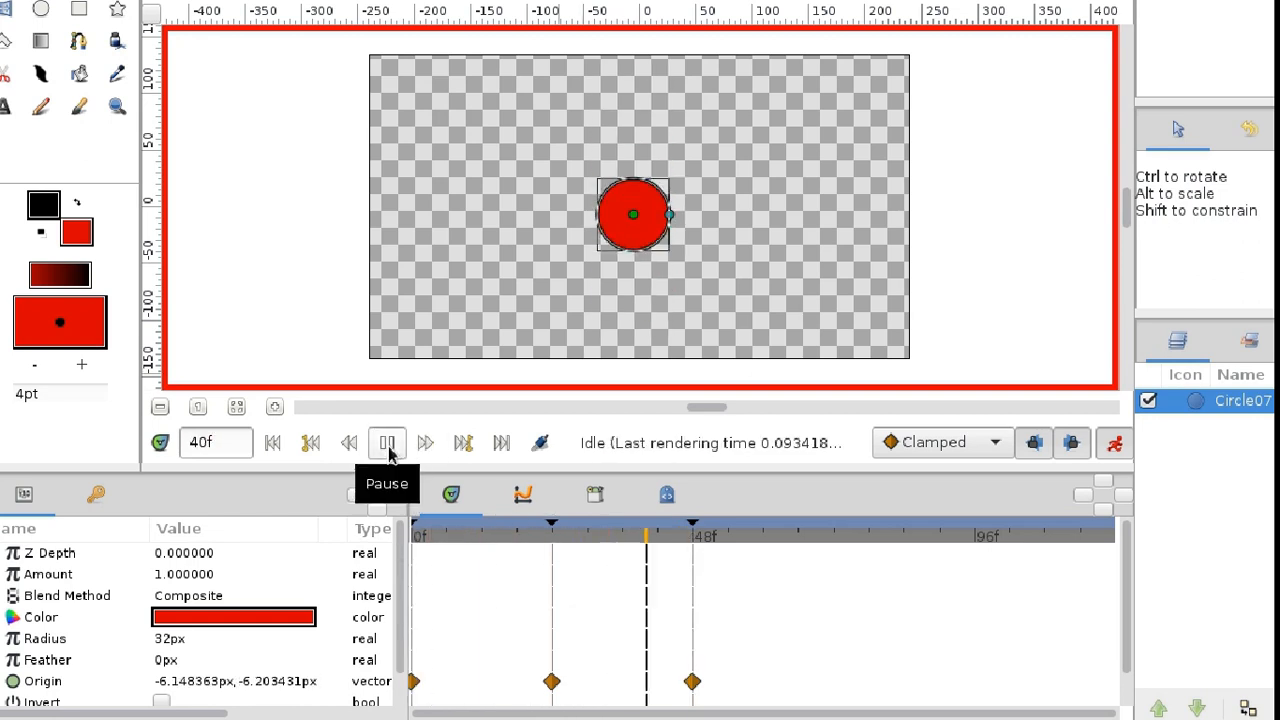
left_click(389, 449)
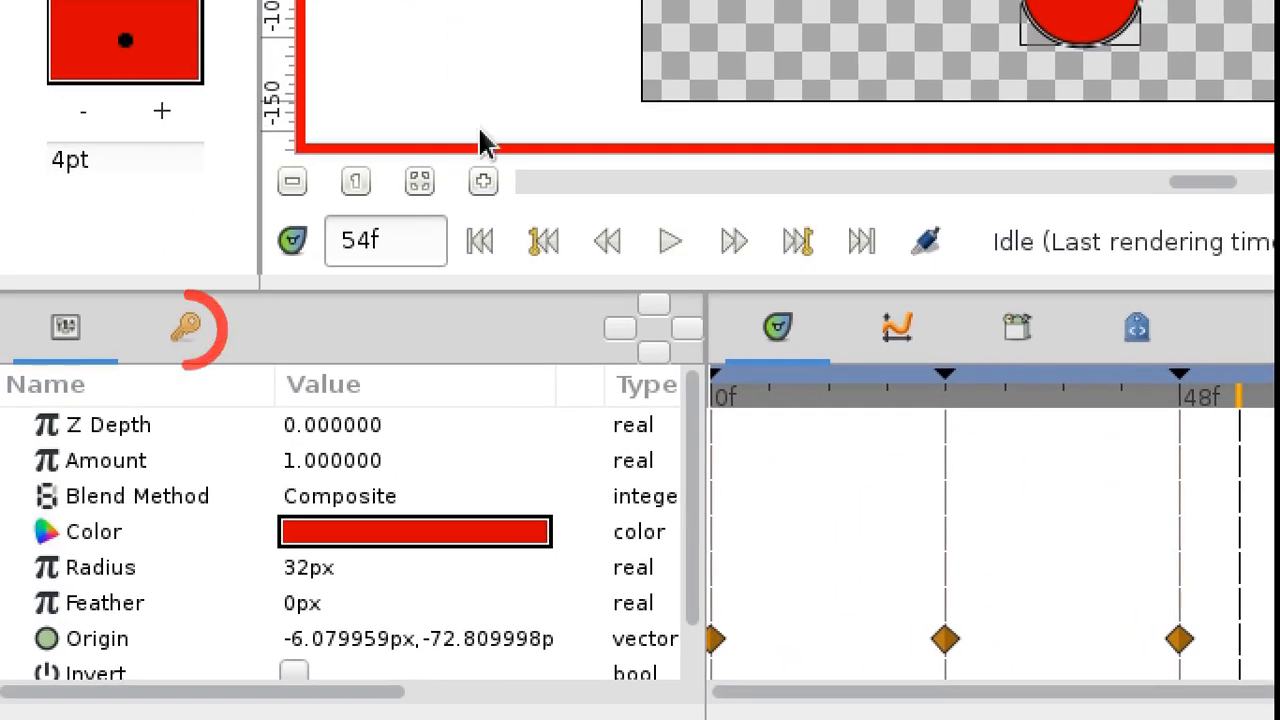
Open the keyframe list and set the description of the 0f keyframe to "start".
left_click(188, 330)
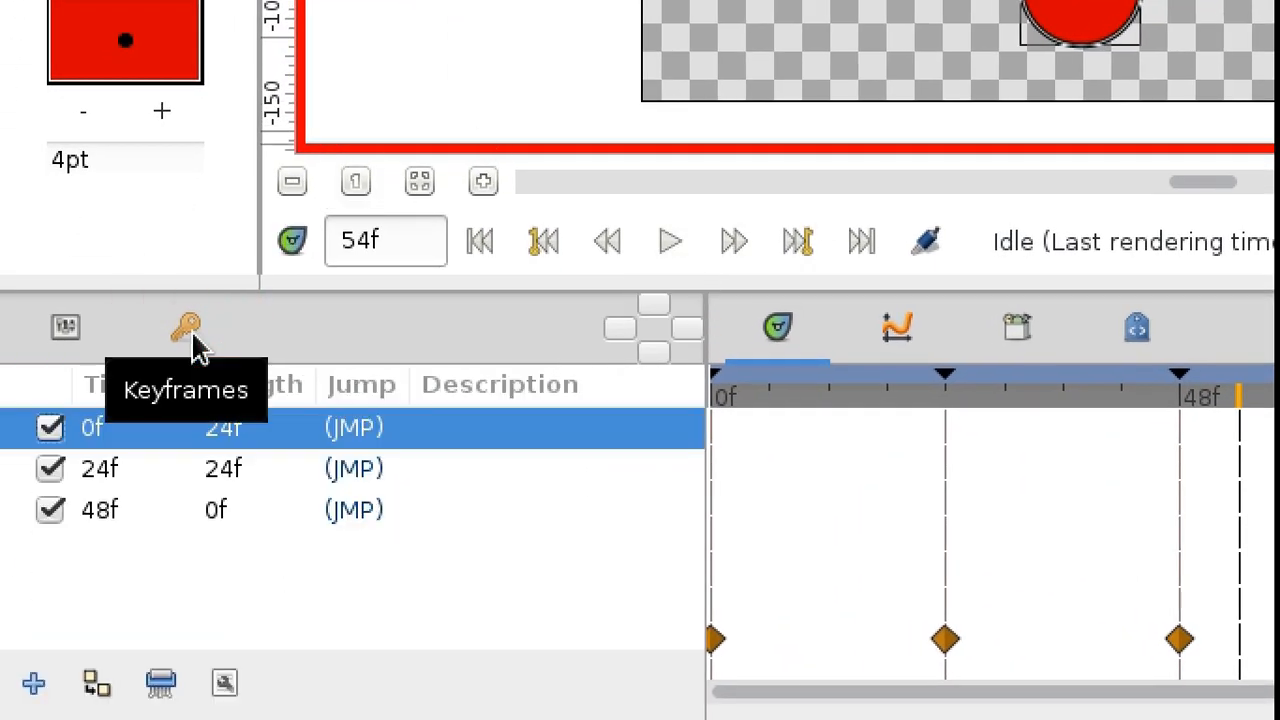
left_click(460, 437)
type("sta")
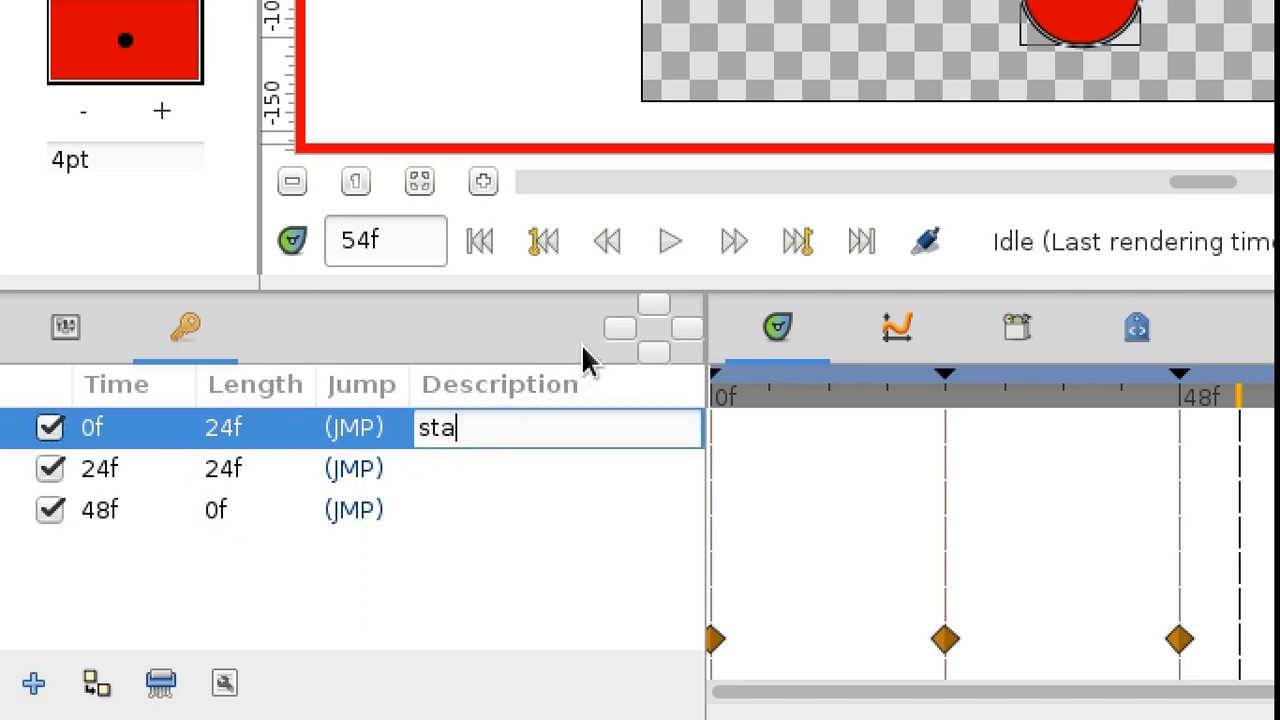
type("rt")
key("Return")
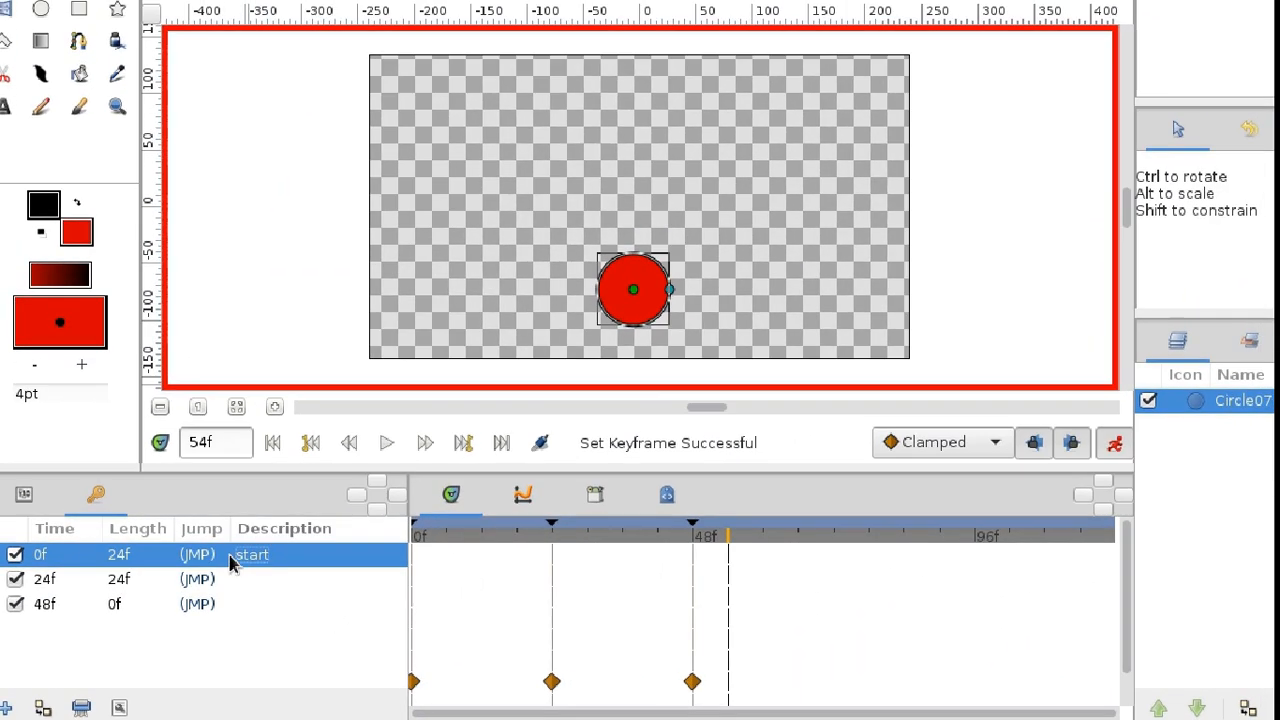
Jump back and forth between the 24f and 48f keyframes from the keyframe list to compare the circle's positions.
left_click(205, 579)
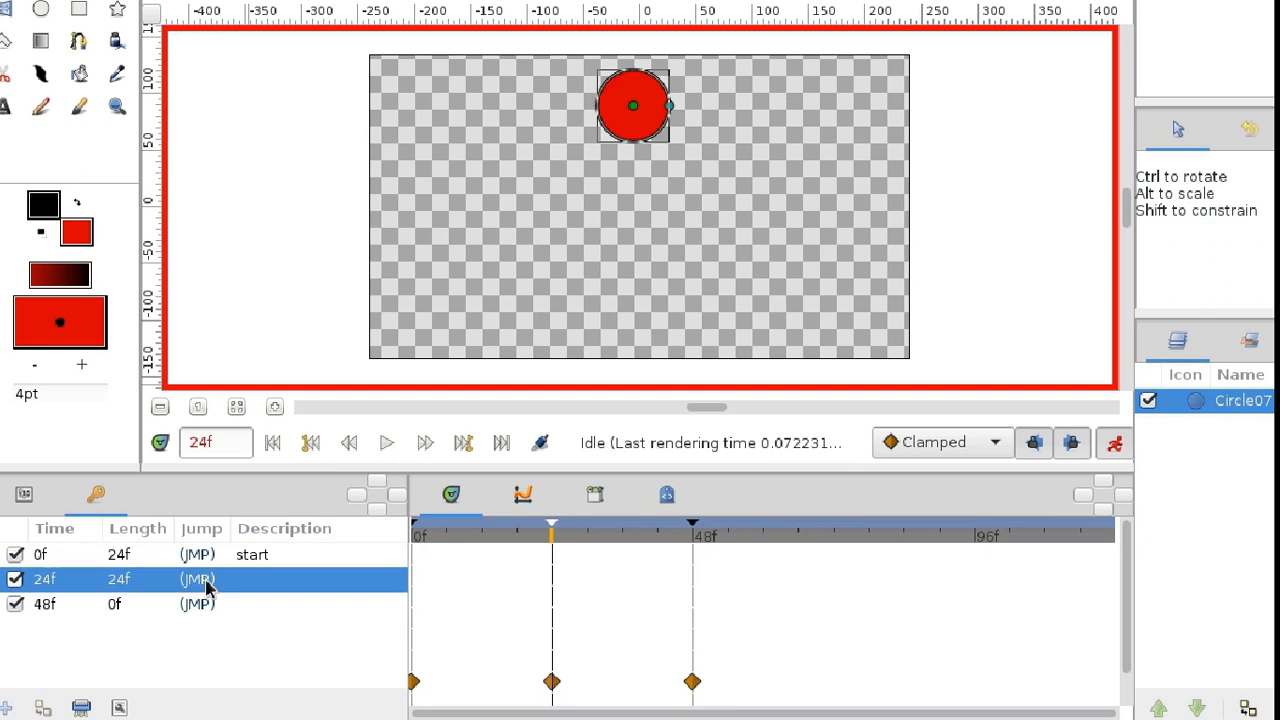
left_click(205, 605)
left_click(200, 583)
left_click(196, 606)
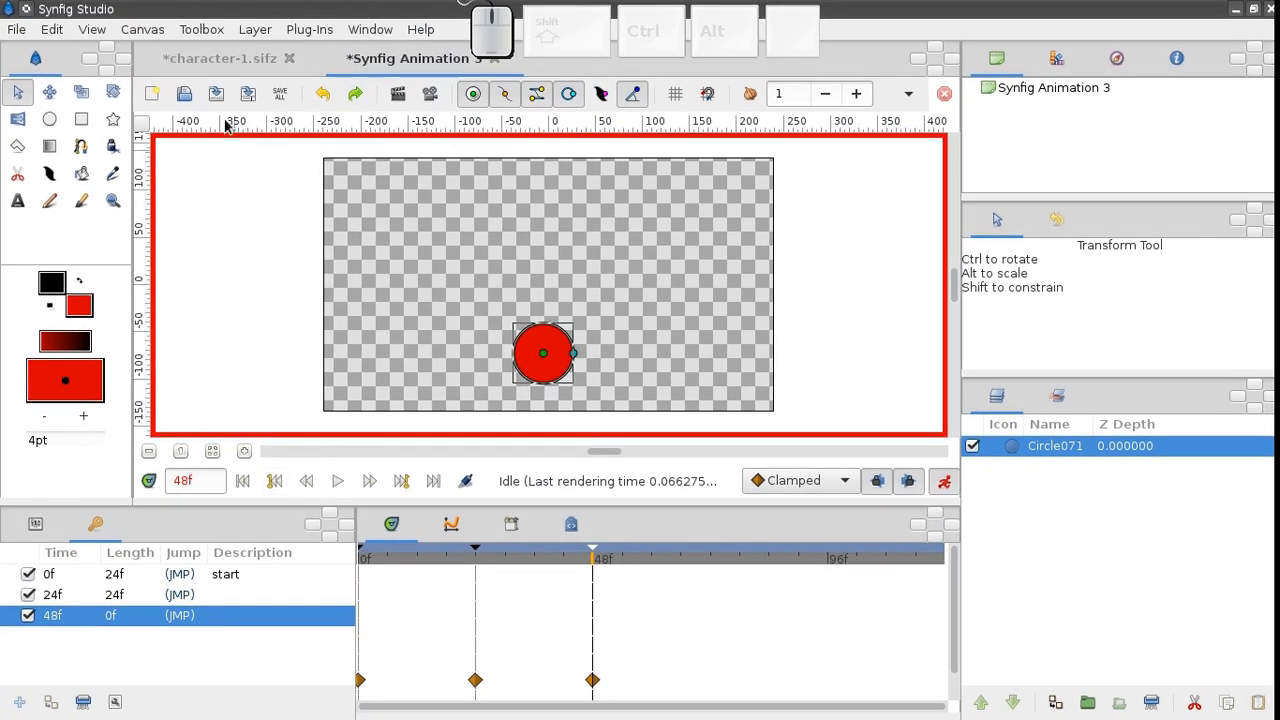
Switch to character-1.sifz, inspect each arm's waypoints and shift the frame 10 keyframe to frame 5.
left_click(228, 62)
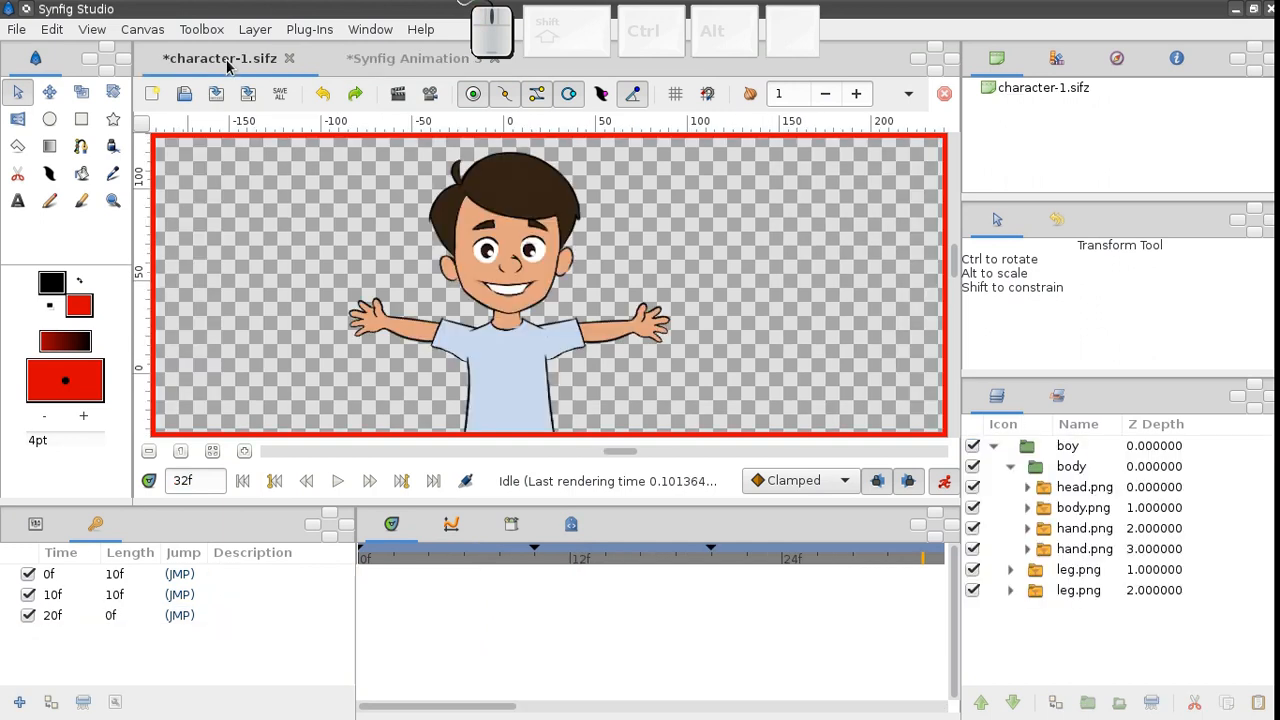
left_click(411, 342)
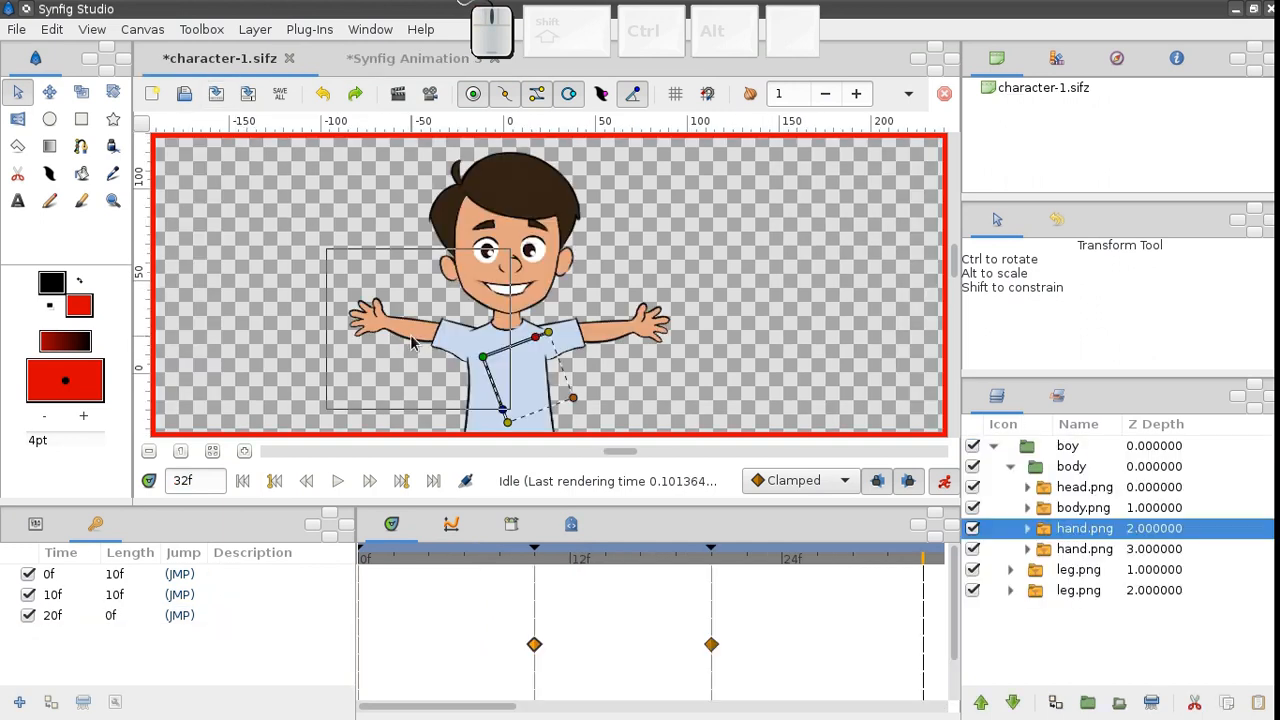
left_click(618, 335)
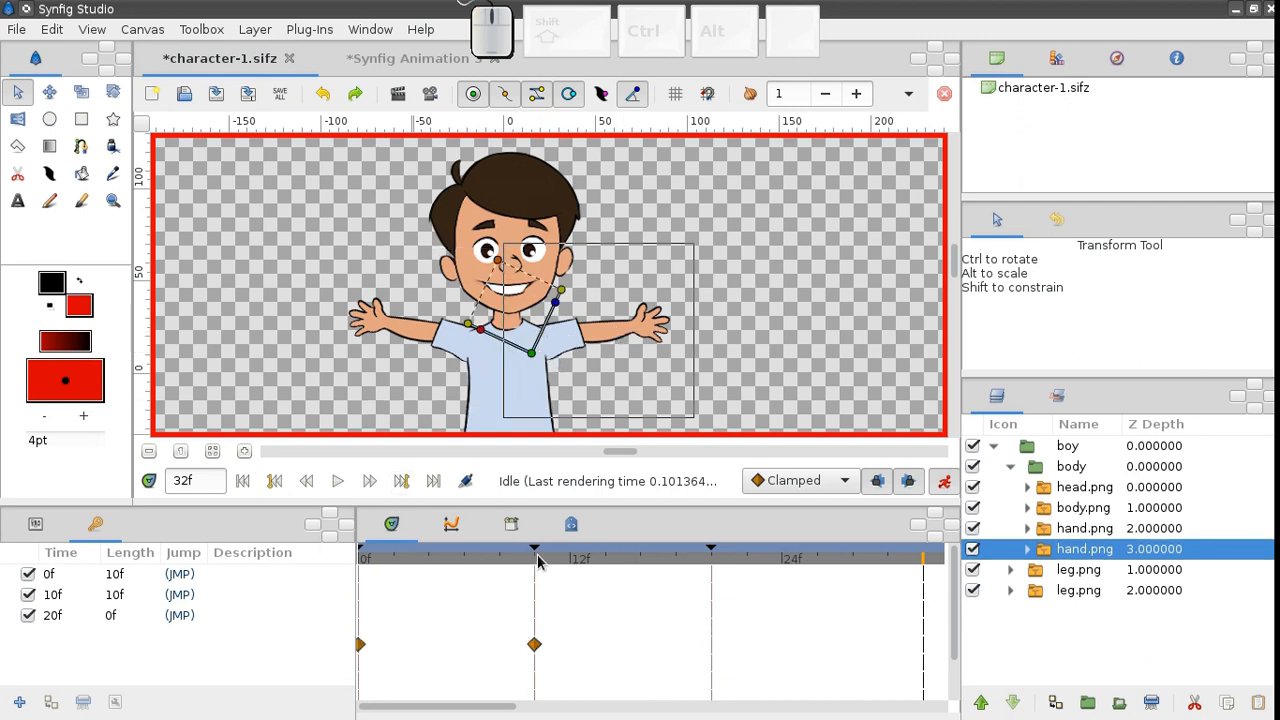
left_click_drag(537, 556, 445, 560)
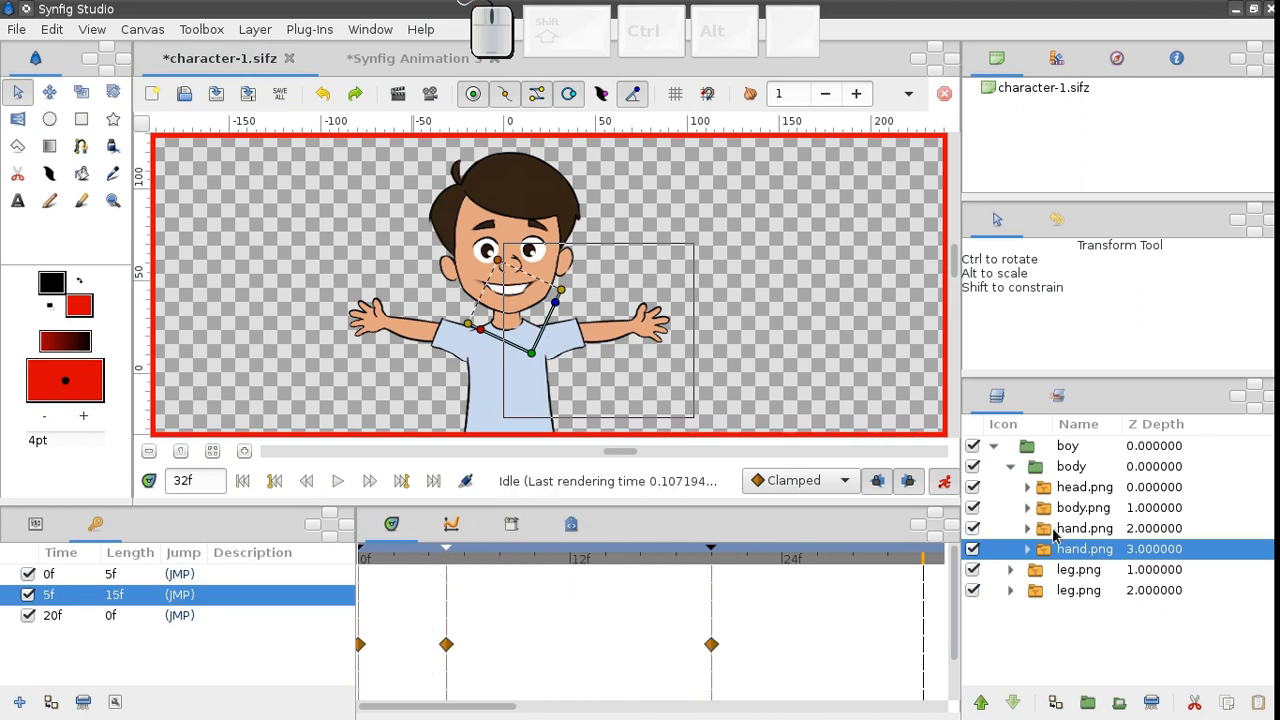
Select the hand.png layer at Z depth 2, play the retimed arm animation from the beginning and return to frame 0.
left_click(1054, 532)
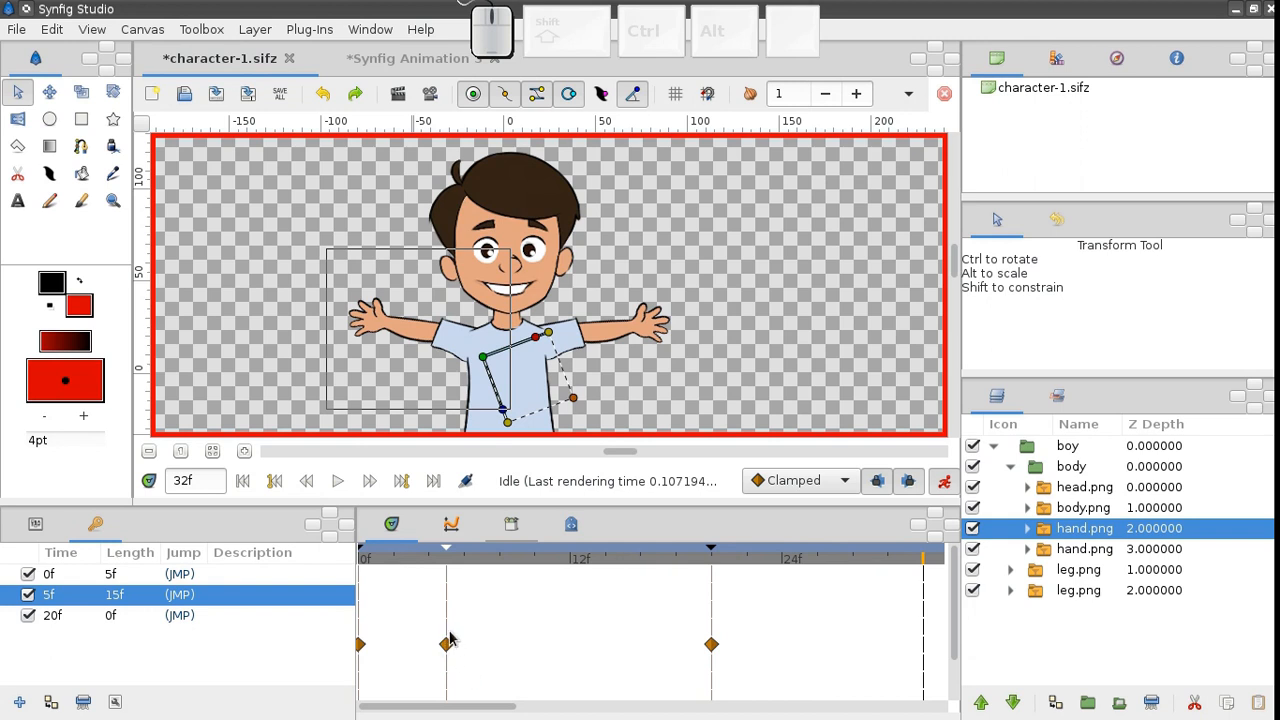
left_click(242, 481)
left_click(337, 482)
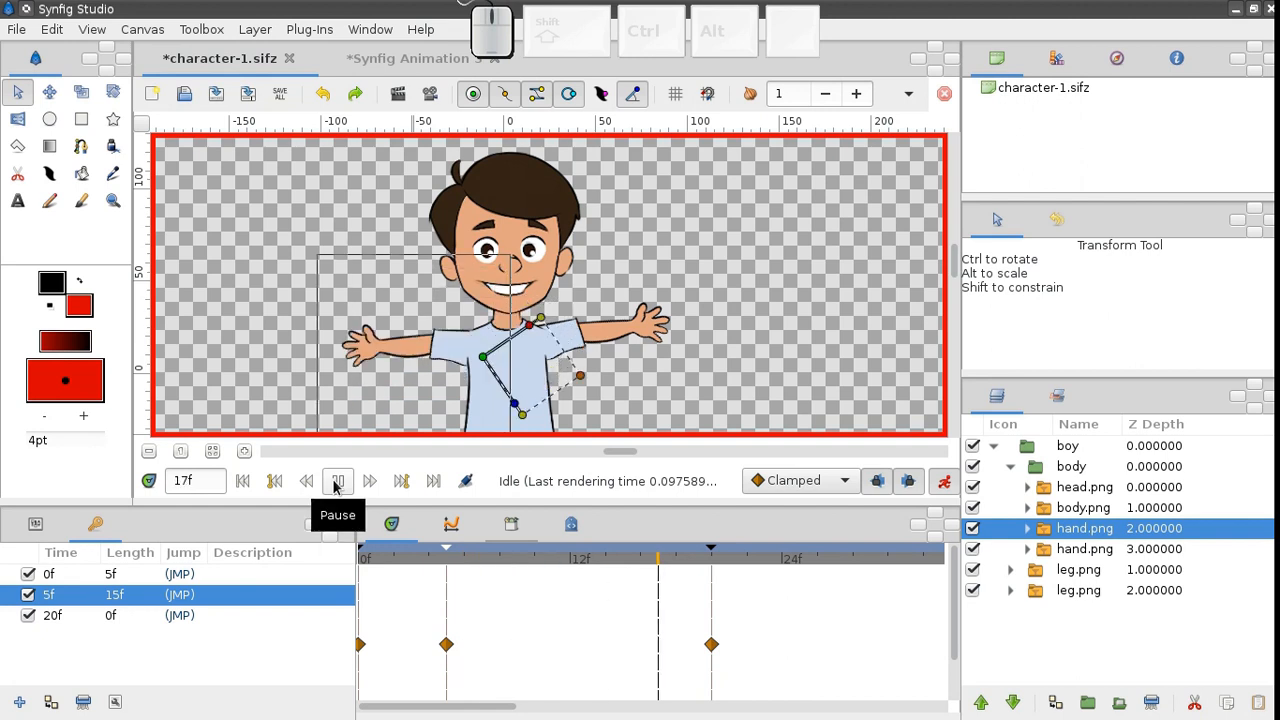
left_click(250, 486)
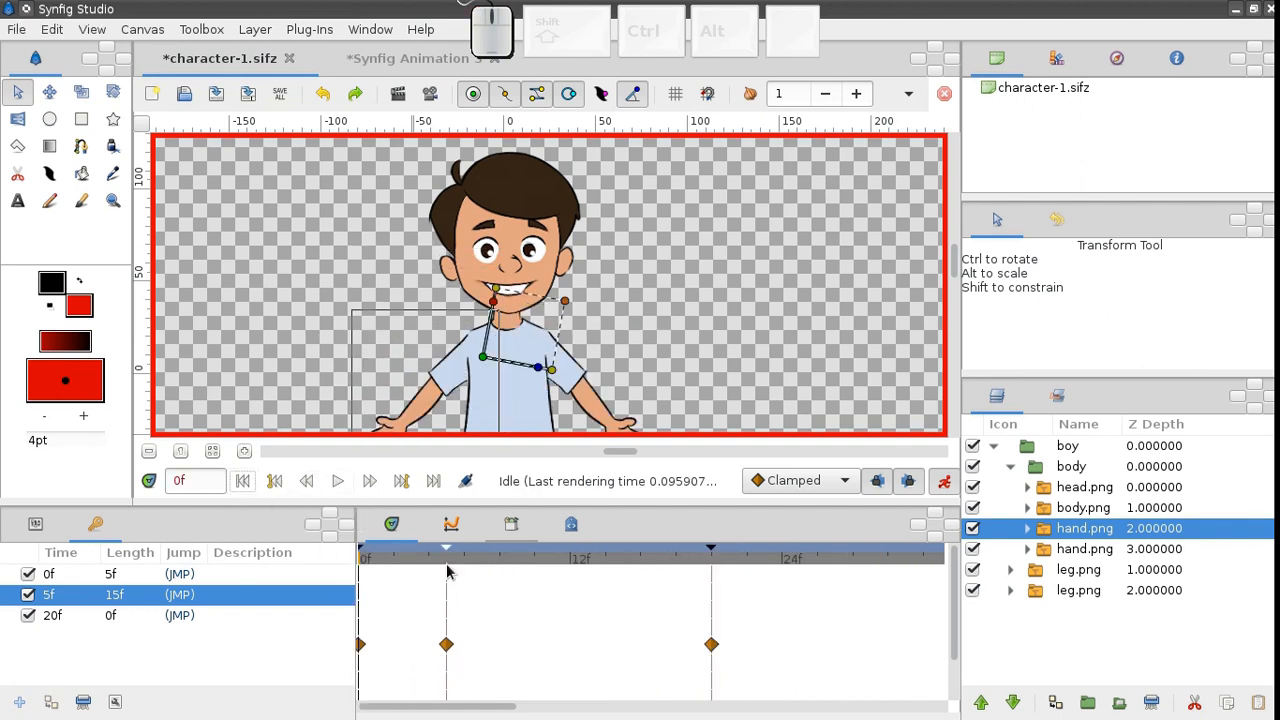
Shift the 5f keyframe to frame 15, pushing every keyframe after it along by the same 10 frames.
key("alt+shift")
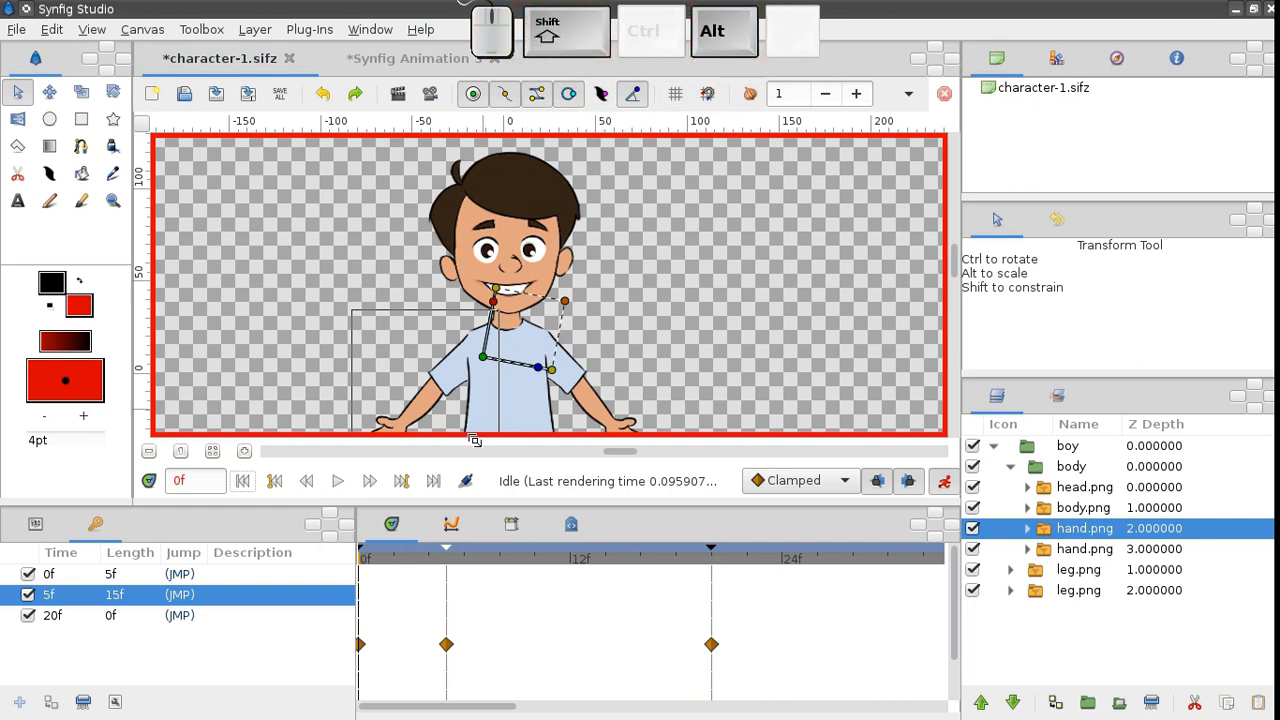
left_click_drag(448, 553, 623, 556)
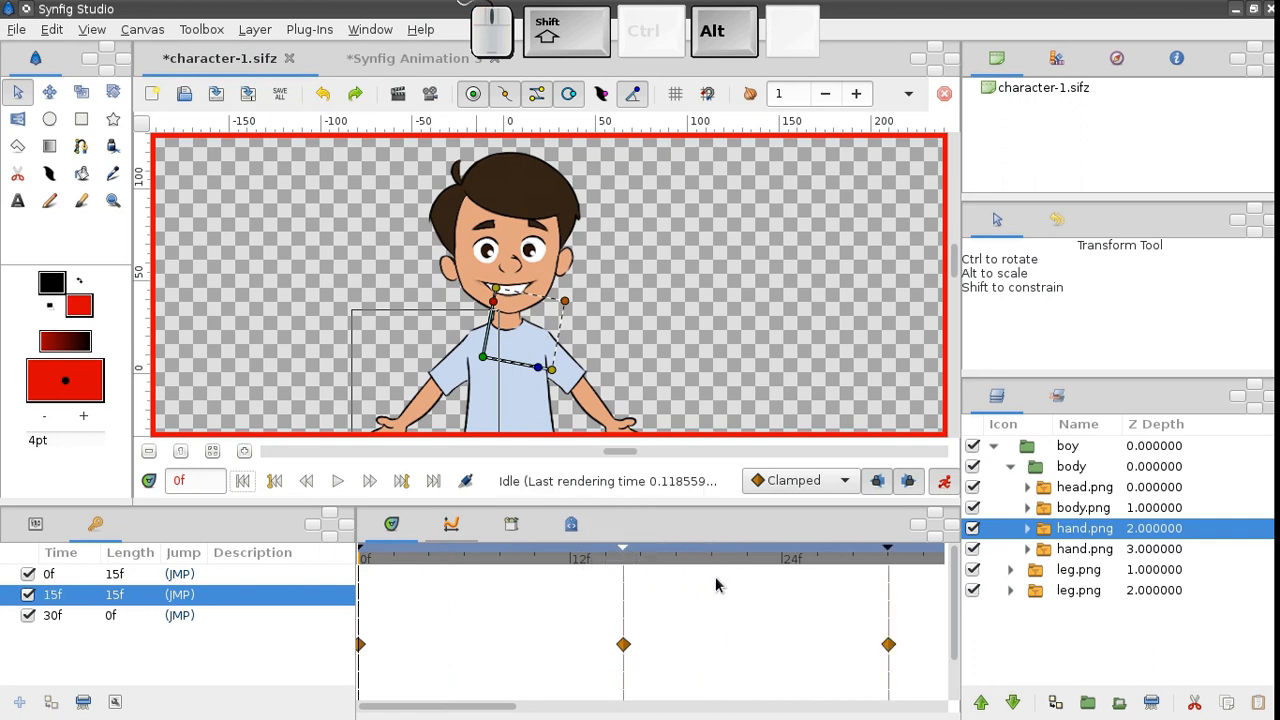
scroll(514, 555, "down", 3)
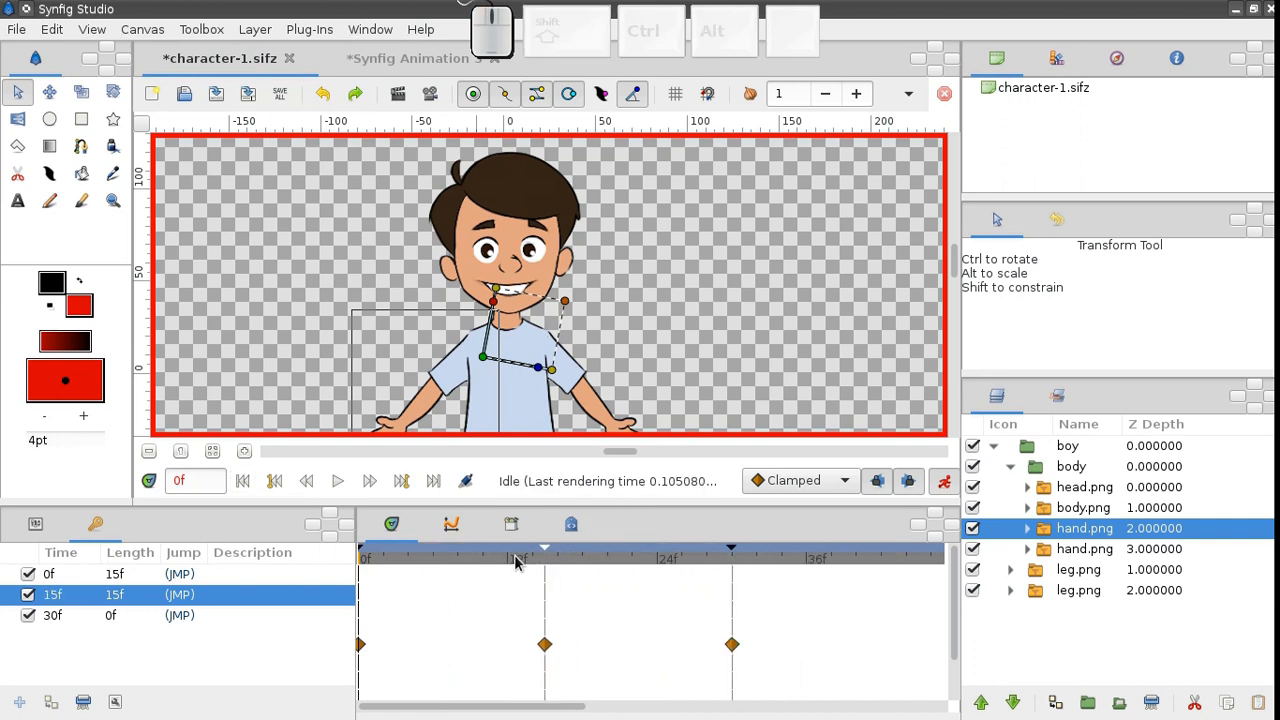
scroll(464, 556, "down", 1)
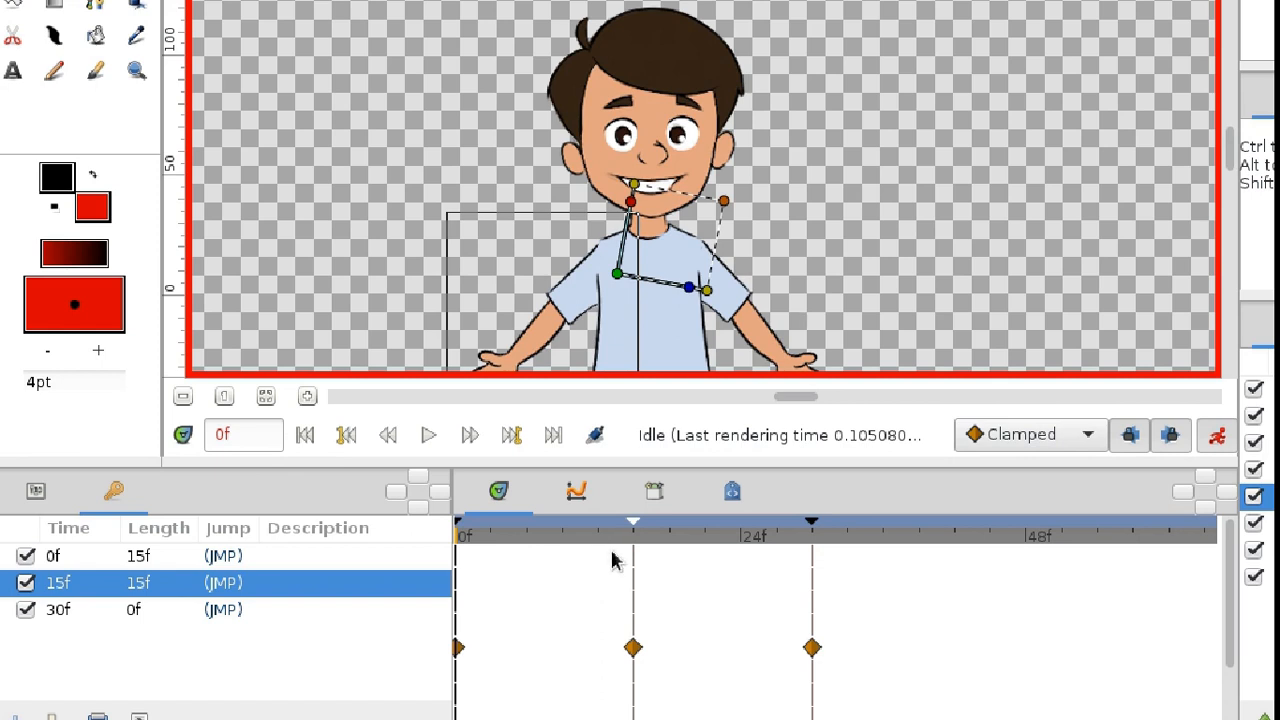
Duplicate the 0f keyframe at frame 40 and select the hand.png layer at Z depth 3.
left_click_drag(617, 543, 931, 540)
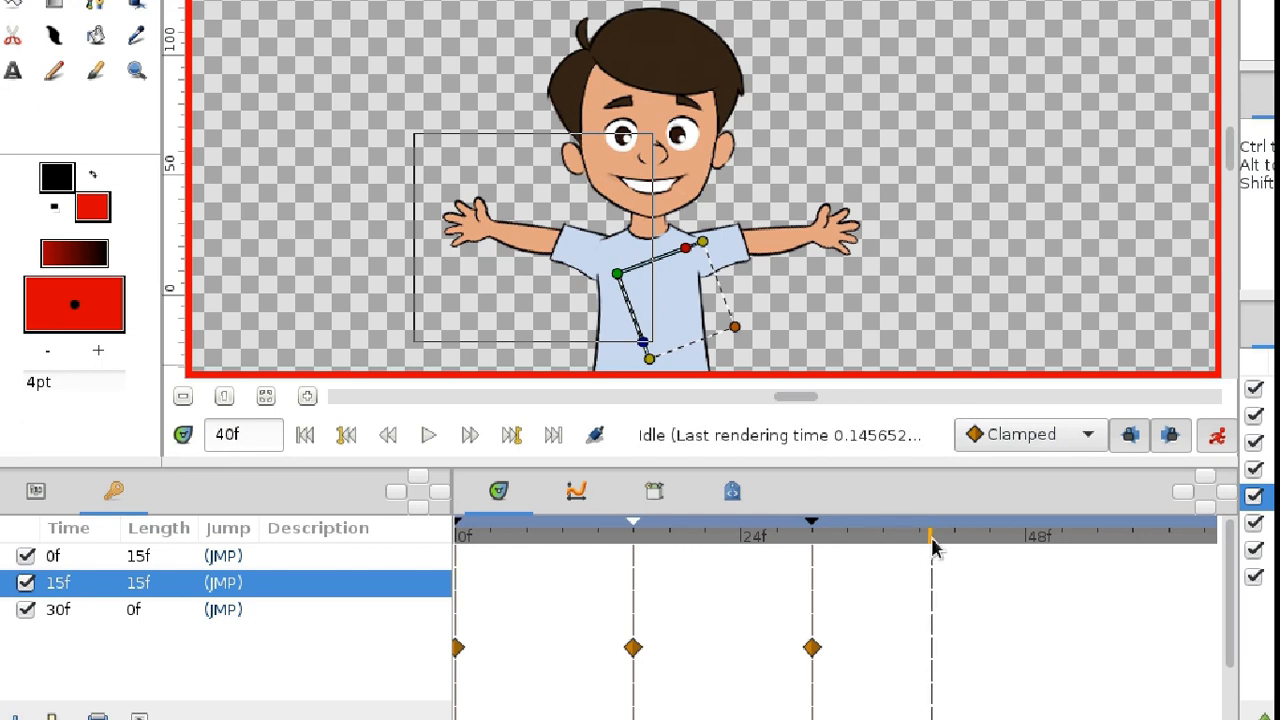
right_click(459, 530)
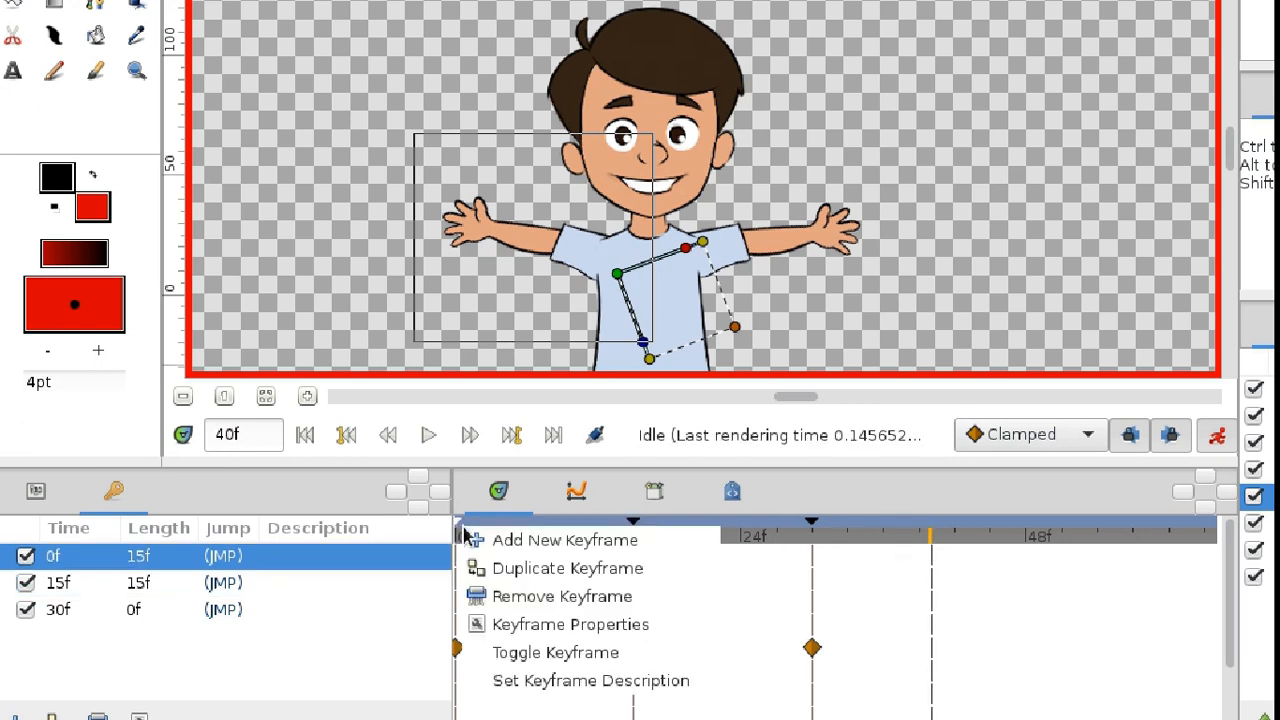
left_click(560, 570)
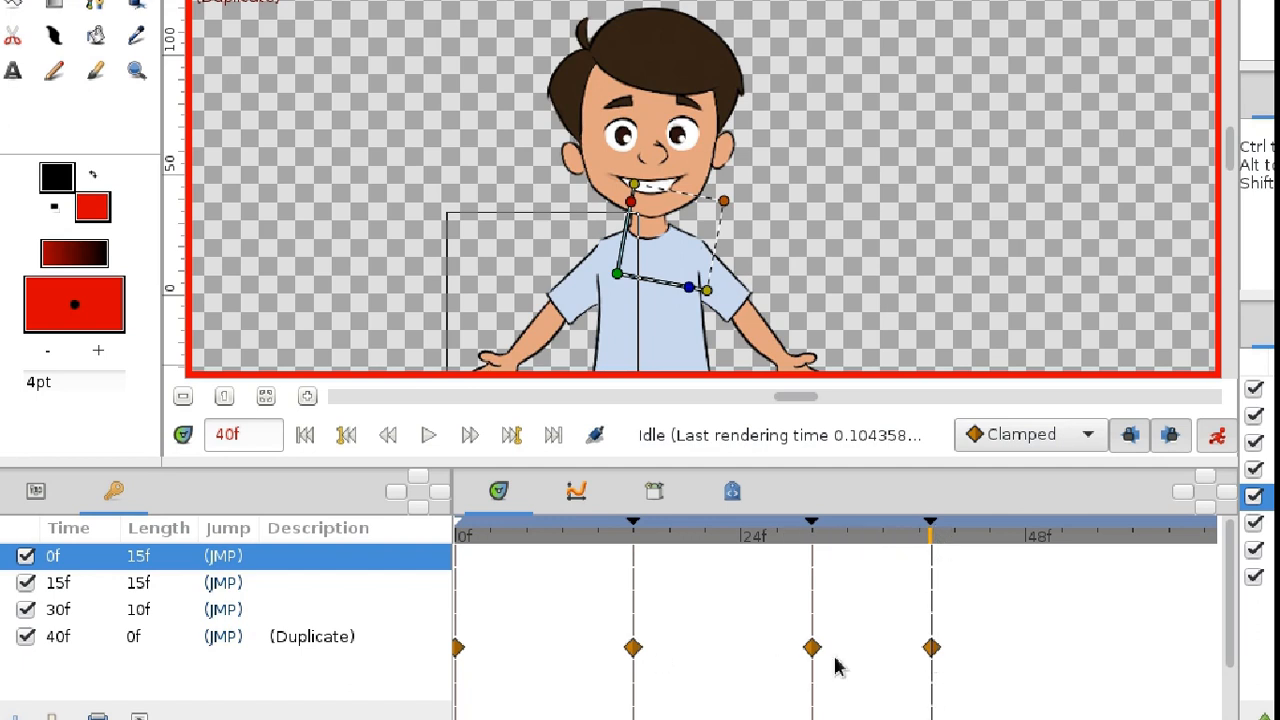
left_click(1272, 523)
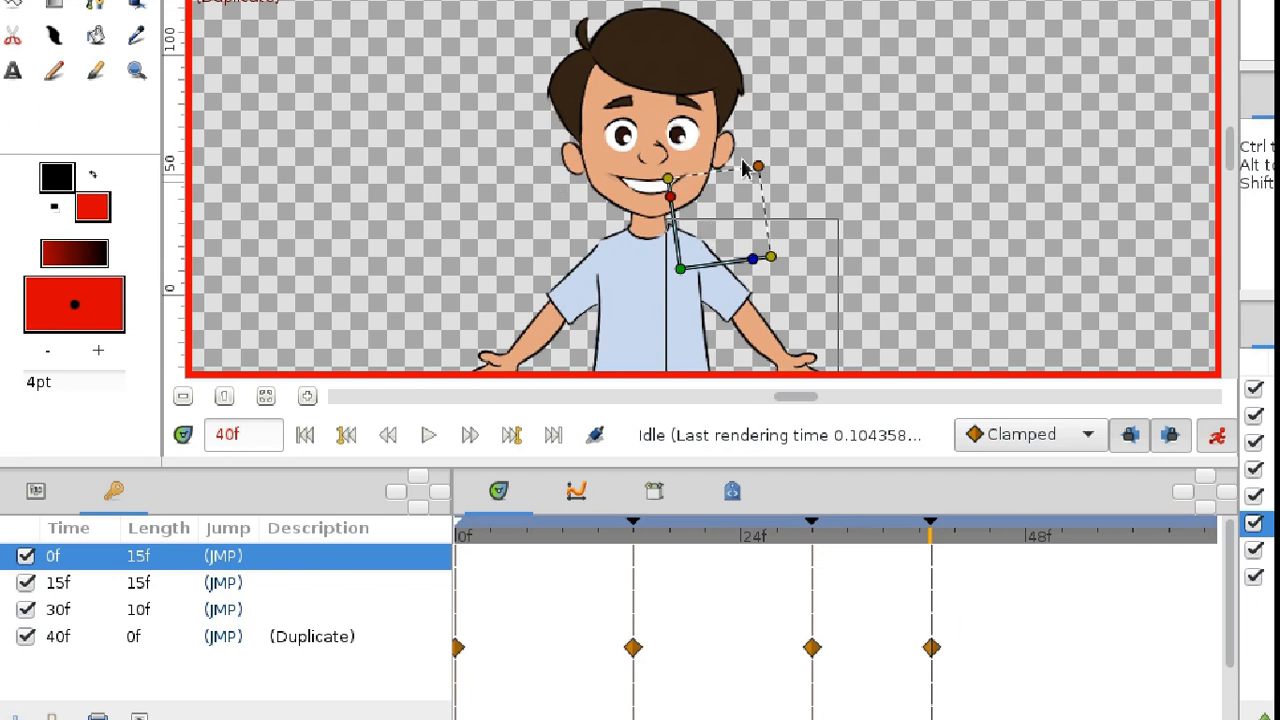
With animation mode off, remove the duplicate keyframe at frame 40 and undo the removal.
left_click(1217, 435)
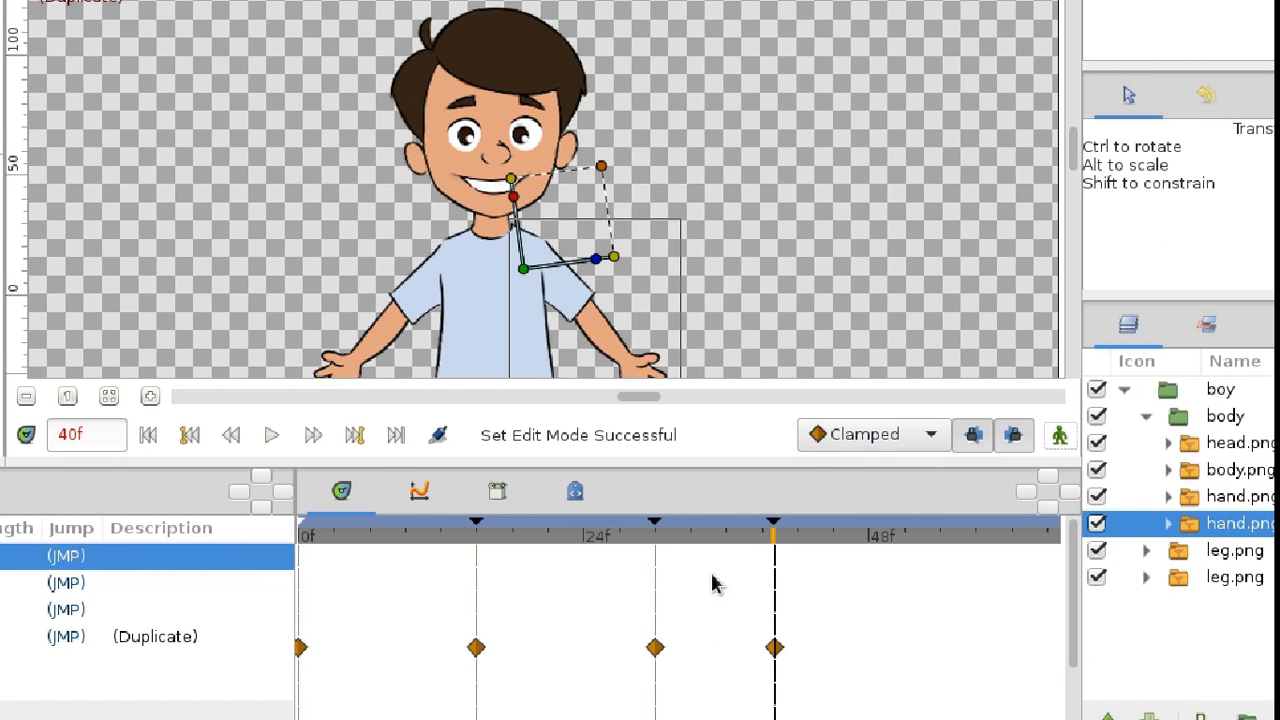
left_click(776, 528)
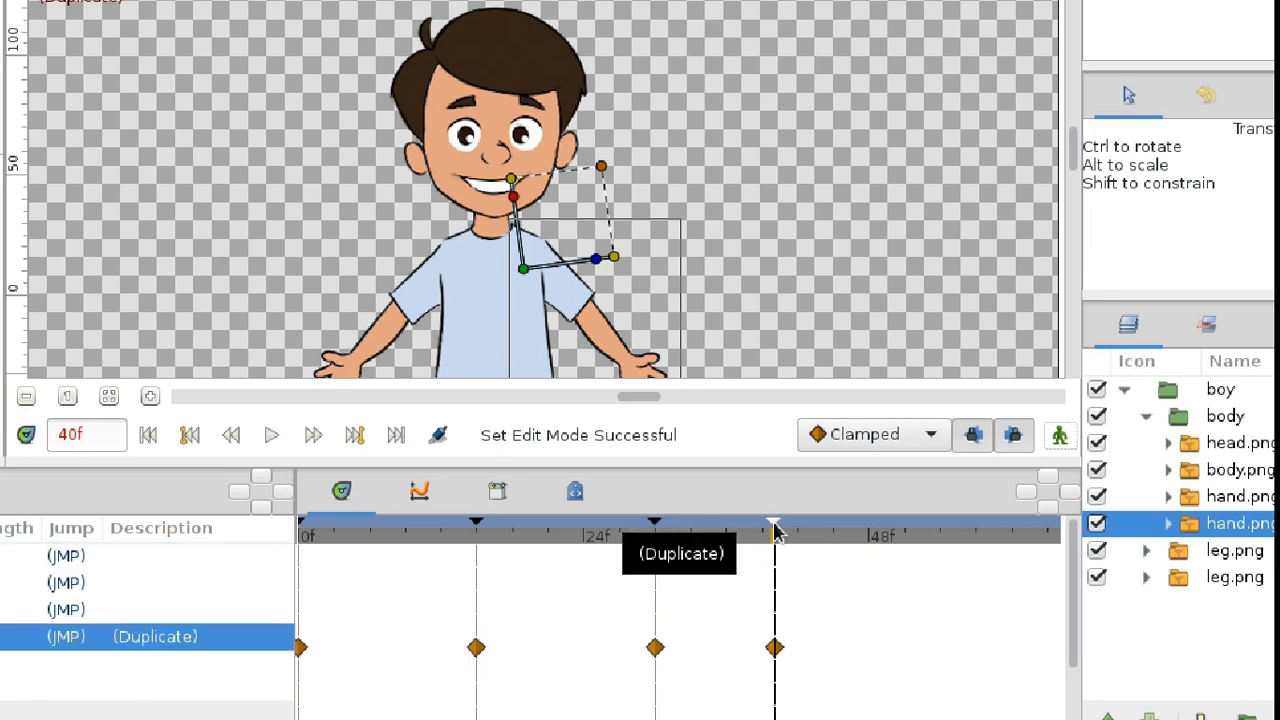
right_click(776, 530)
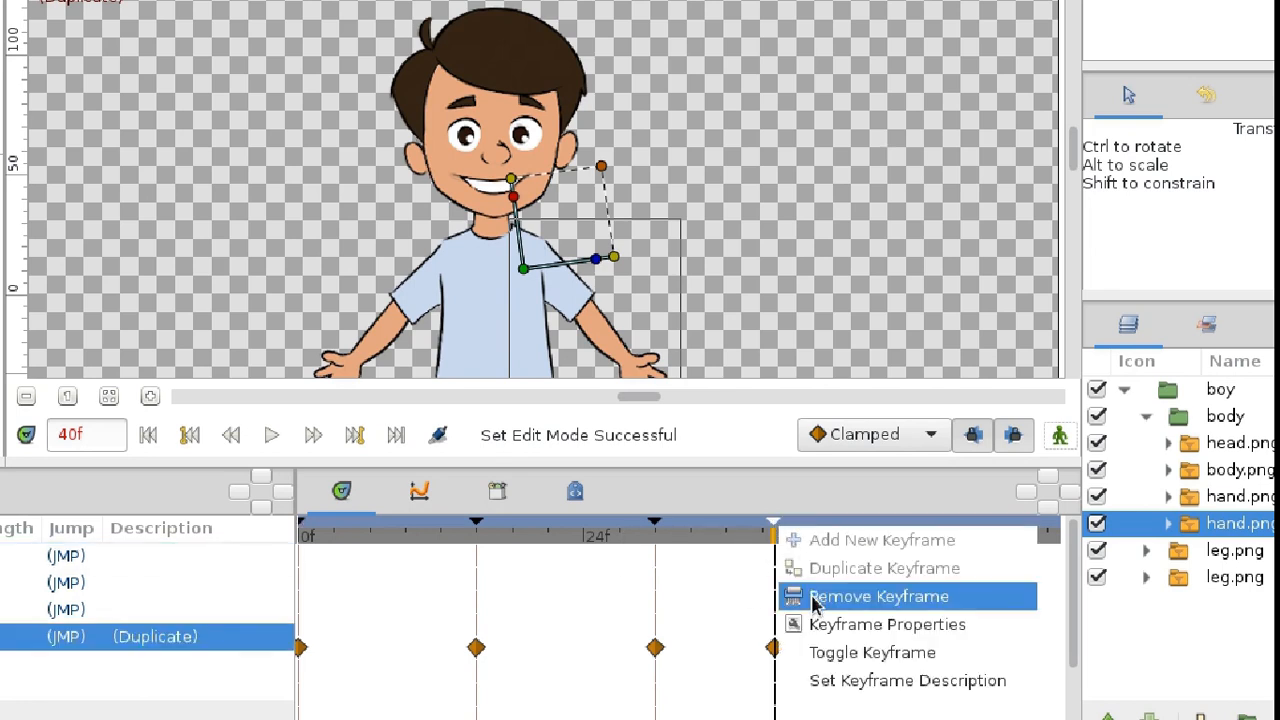
left_click(878, 596)
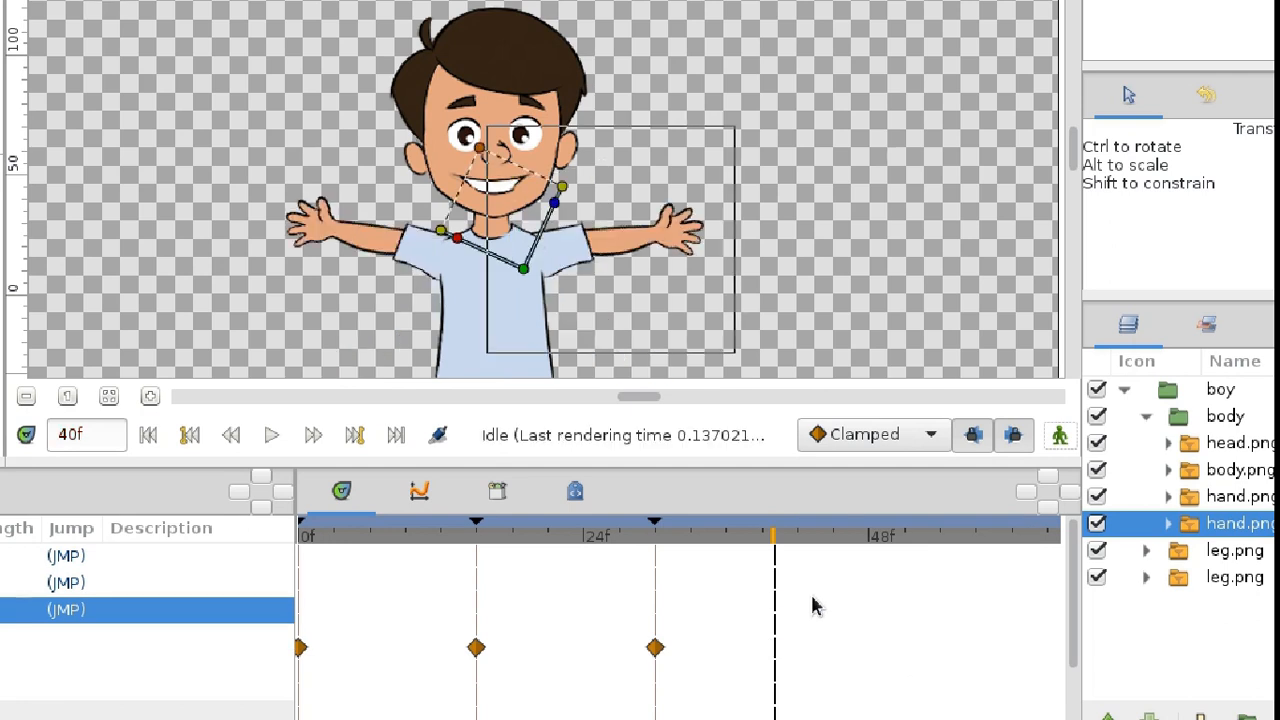
left_click(1212, 498)
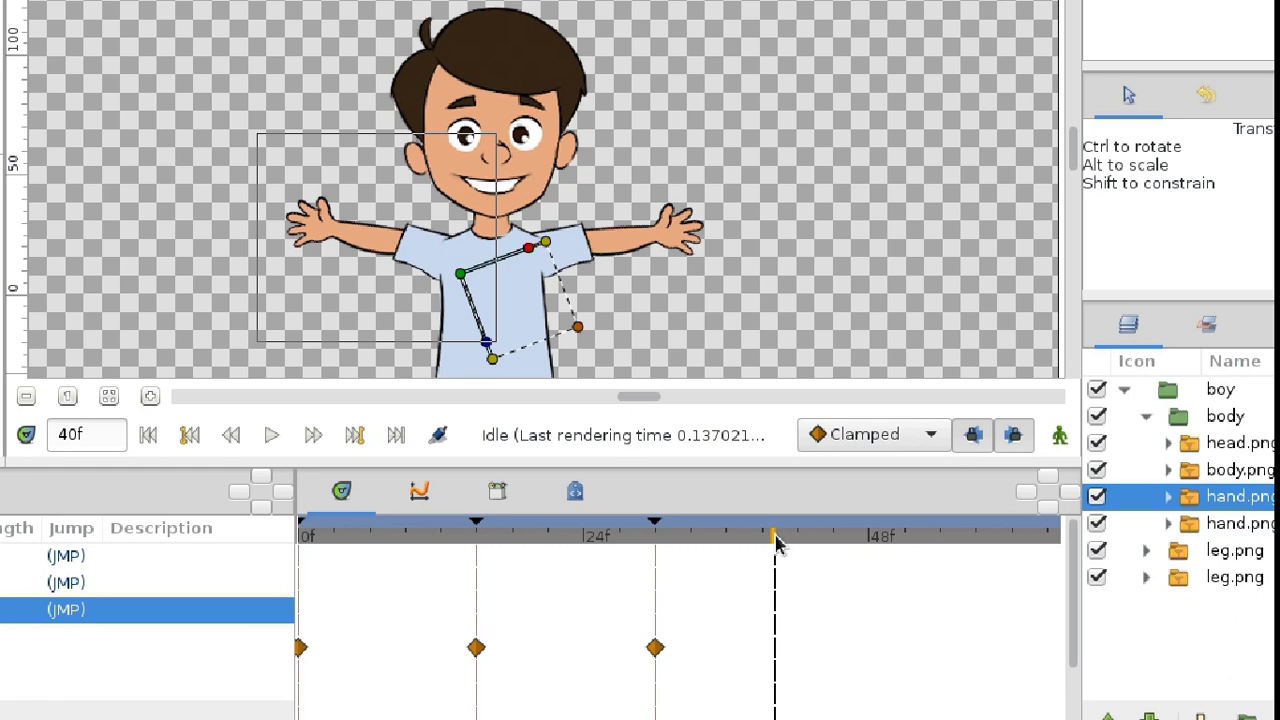
key("ctrl+z")
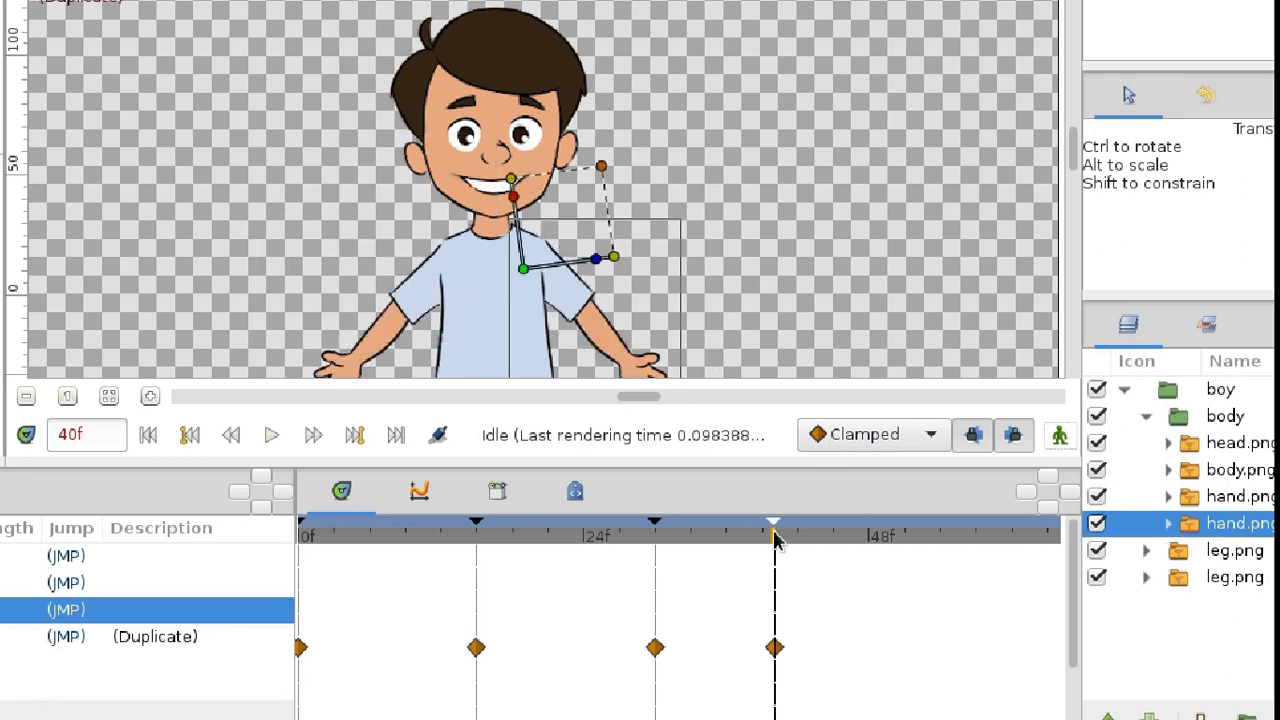
Try to rotate the arm with animation mode off, decline the animation offset and turn animation mode back on.
left_click_drag(613, 257, 563, 200)
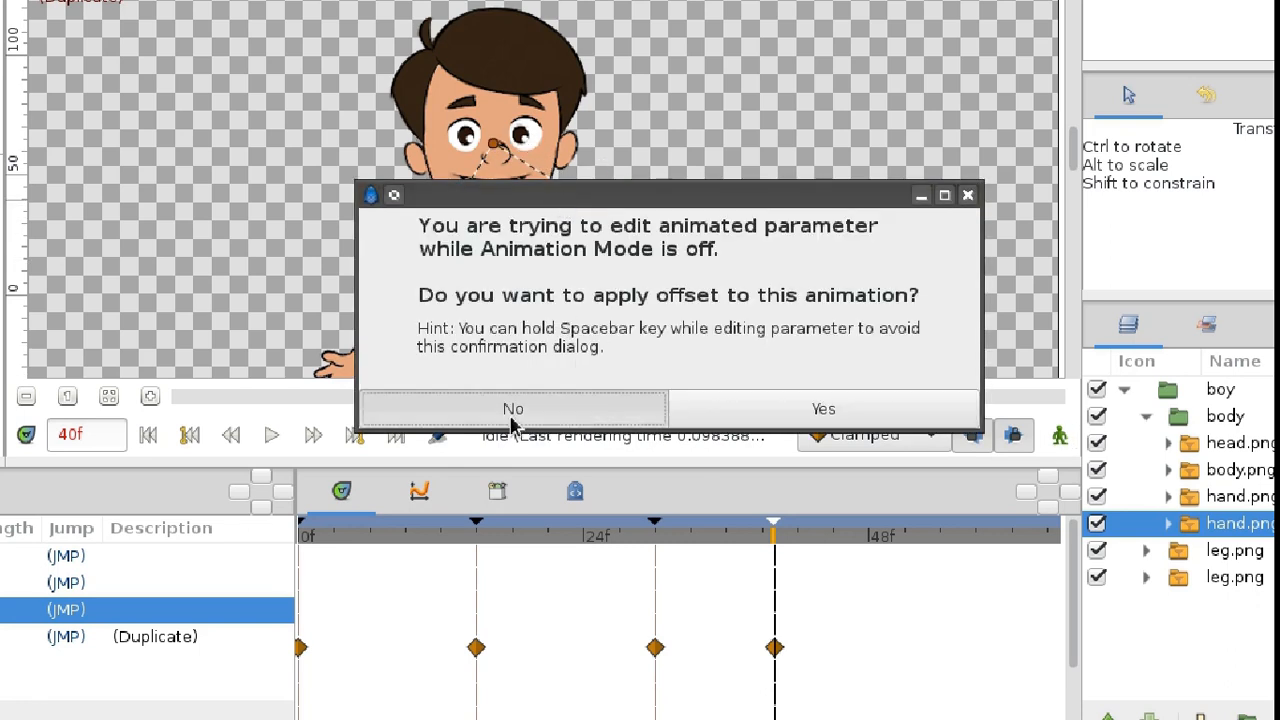
left_click(514, 409)
left_click(600, 366)
left_click(1060, 435)
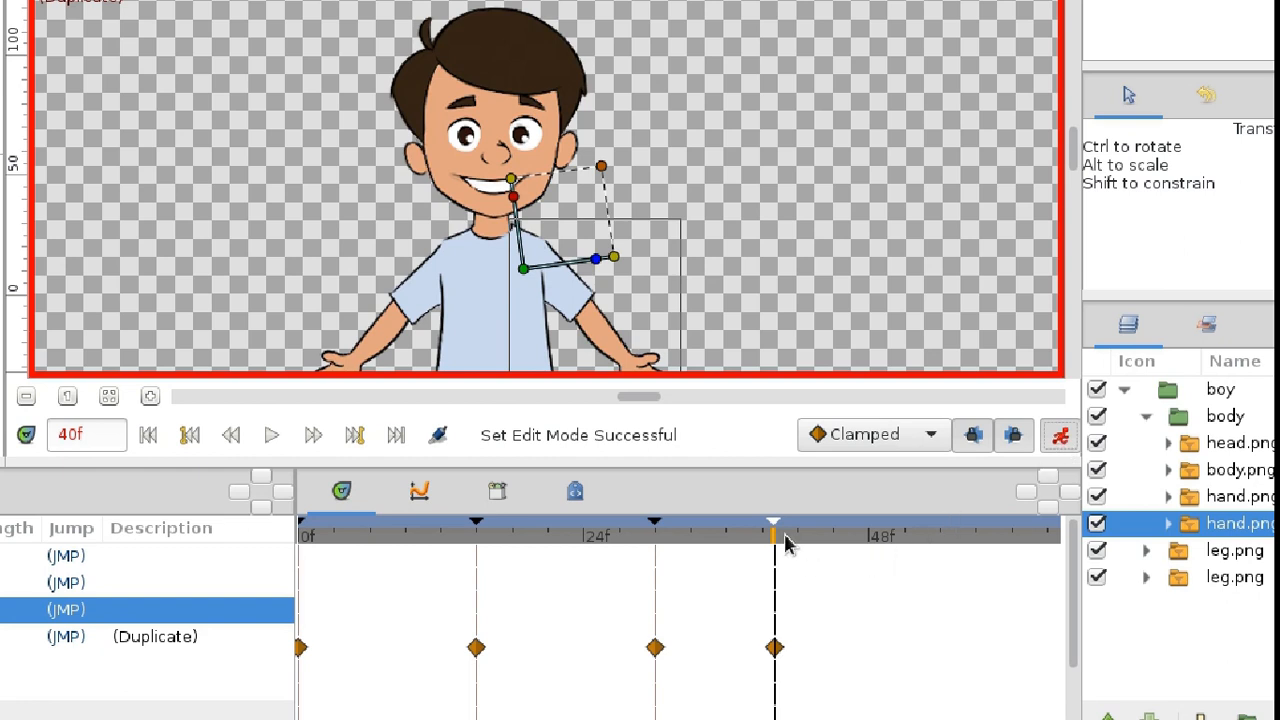
Raise the Z depth 3 arm at frame 44 and lower it slightly at frame 47 to form one wave.
left_click_drag(783, 541, 820, 541)
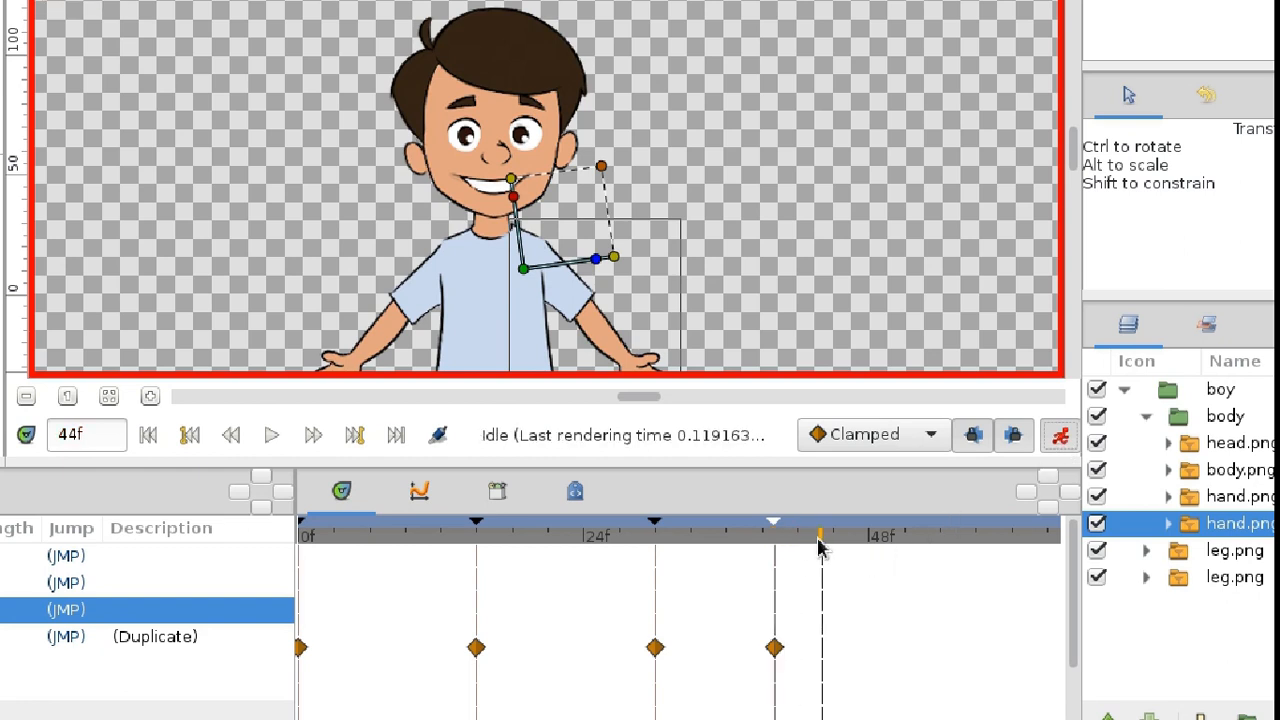
left_click_drag(596, 259, 538, 200)
left_click_drag(527, 200, 559, 204)
left_click(857, 541)
Duplicate the arm's frame 44 waypoint at frame 51 and its frame 47 waypoint at frame 55.
left_click(904, 540)
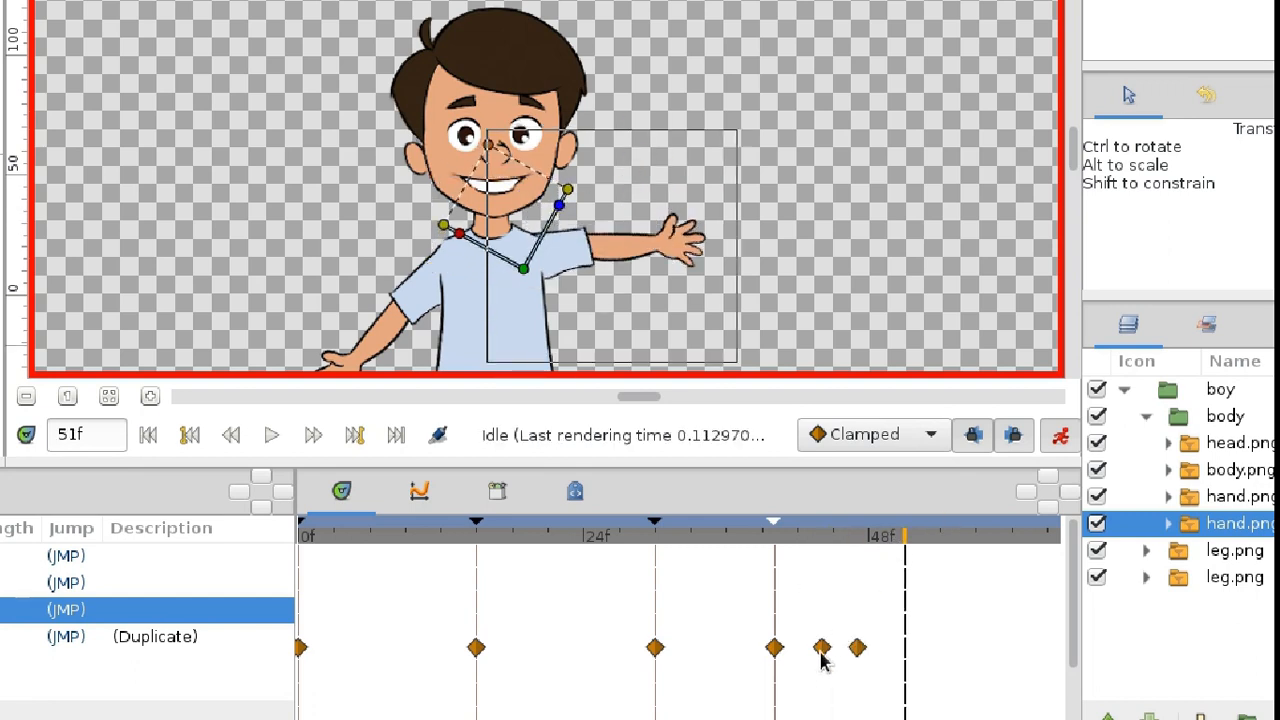
right_click(822, 652)
left_click(880, 368)
left_click(924, 533)
right_click(862, 646)
left_click(920, 473)
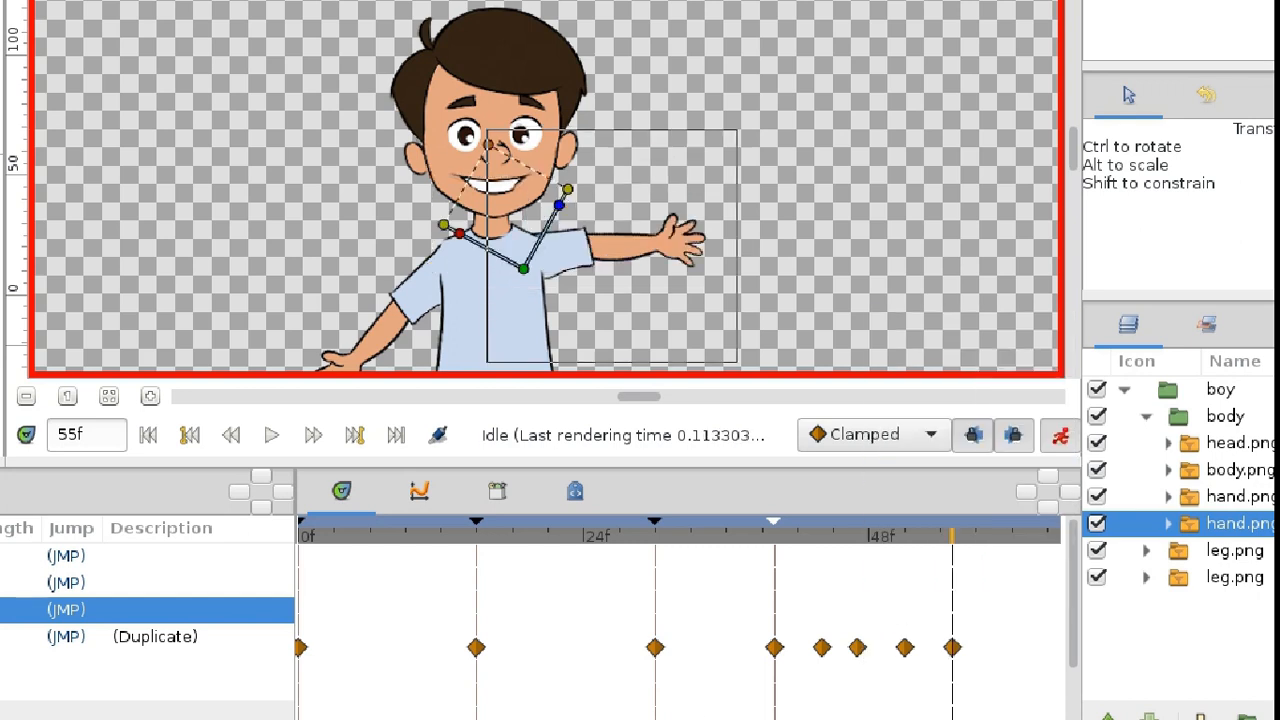
Continue the wave by duplicating the frame 51 waypoint at frame 59 and the frame 55 waypoint at frame 63.
left_click_drag(560, 717, 702, 717)
left_click(704, 542)
left_click(714, 545)
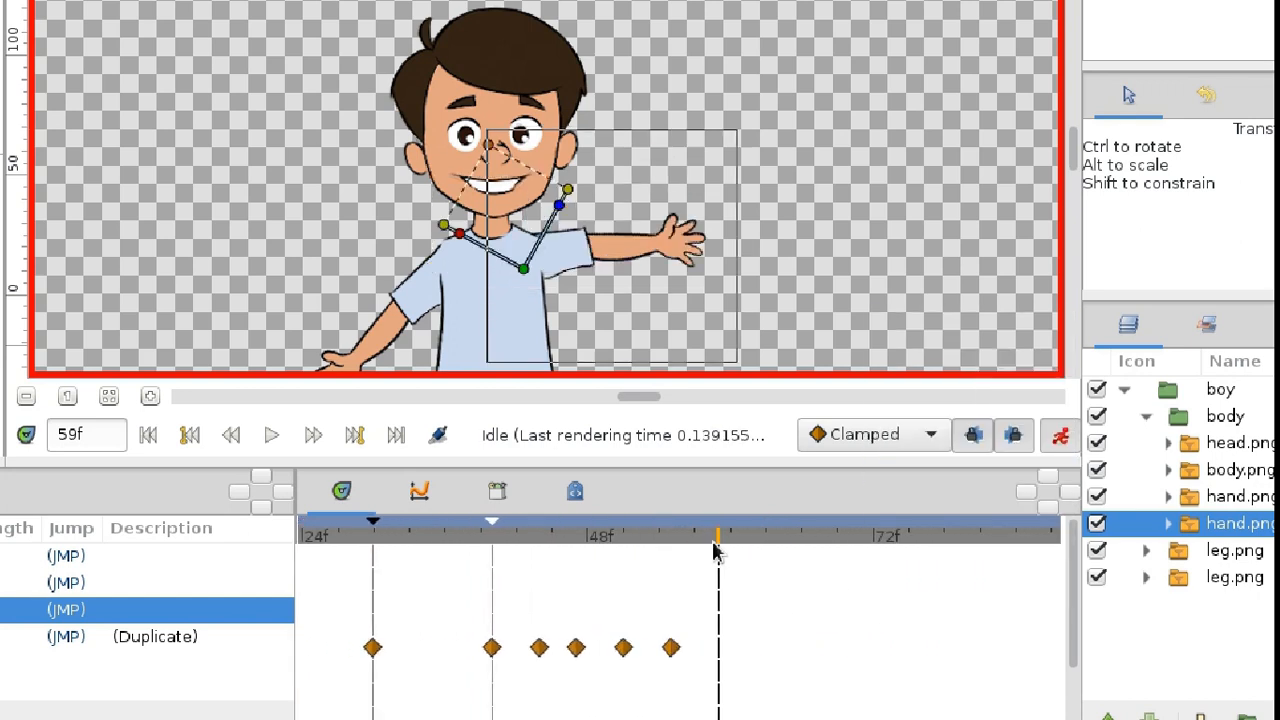
right_click(623, 651)
left_click(682, 473)
left_click(777, 542)
left_click(768, 542)
right_click(671, 651)
left_click(729, 473)
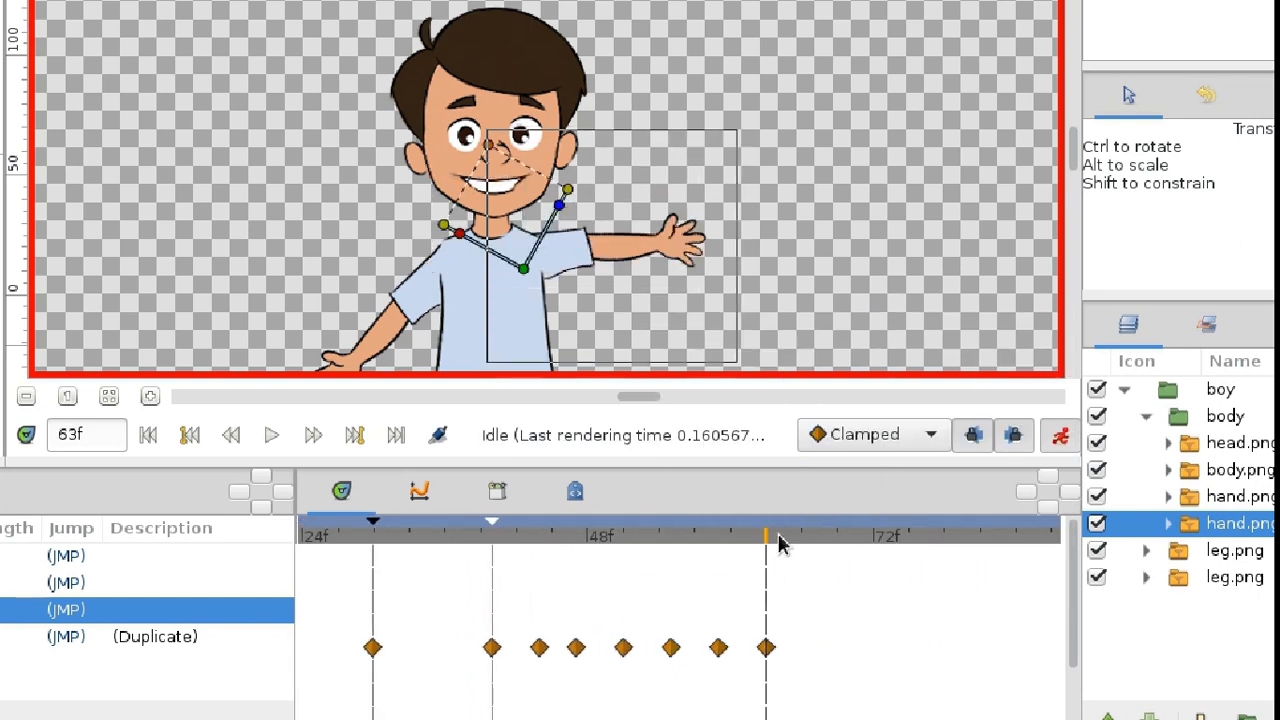
Duplicate the frame 59 raised-arm waypoint at frame 67.
left_click(822, 542)
right_click(722, 648)
left_click(782, 473)
Rotate the arm back down beside the body at frame 72 and add a keyframe there.
left_click(873, 542)
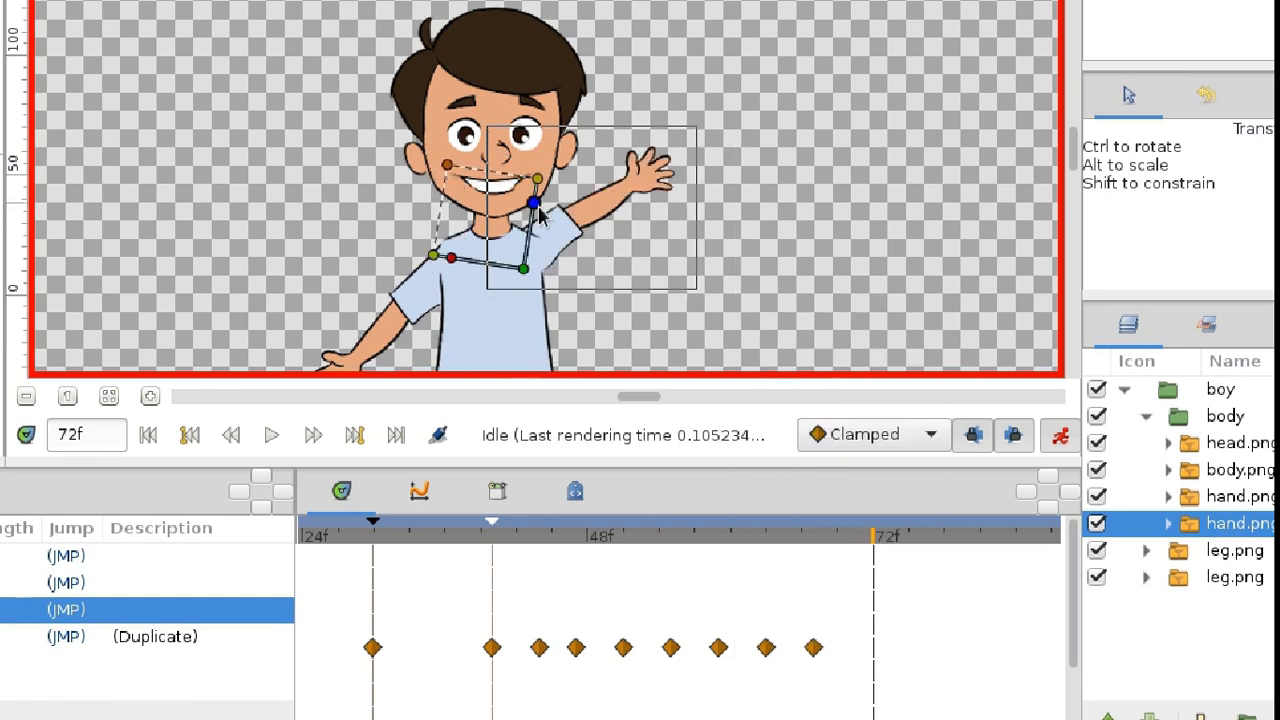
left_click_drag(535, 206, 594, 262)
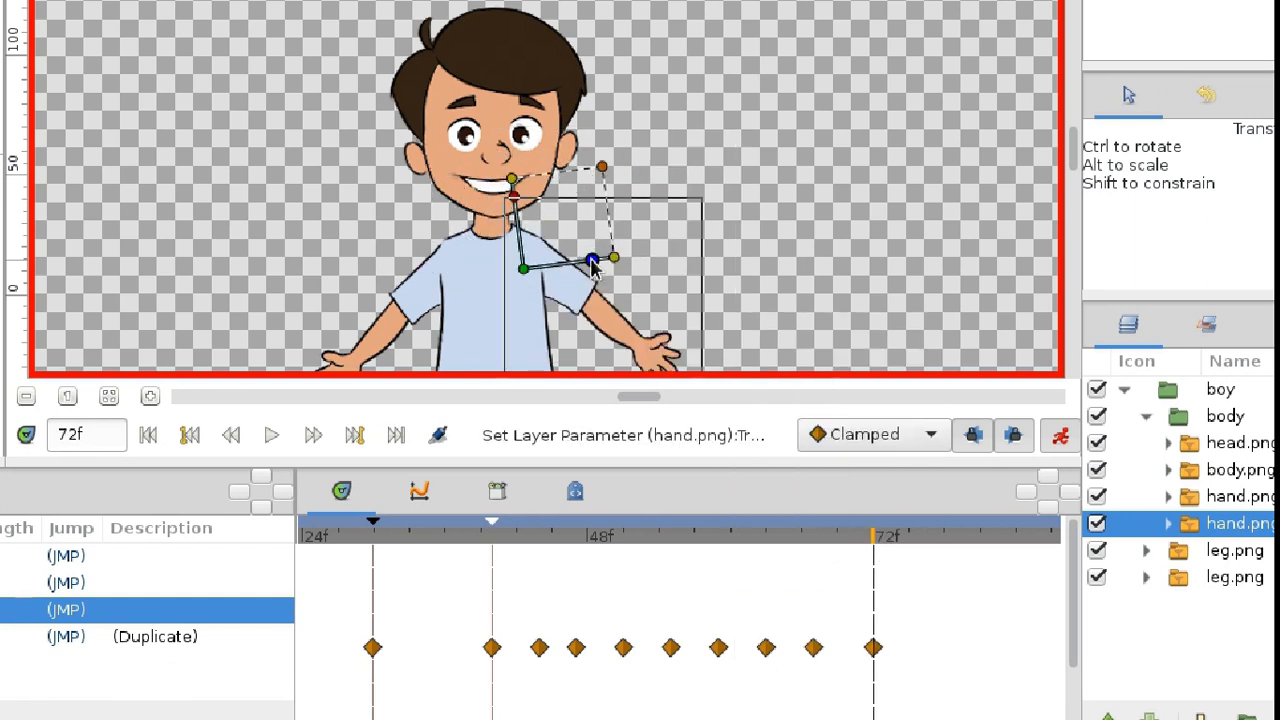
right_click(873, 530)
left_click(886, 543)
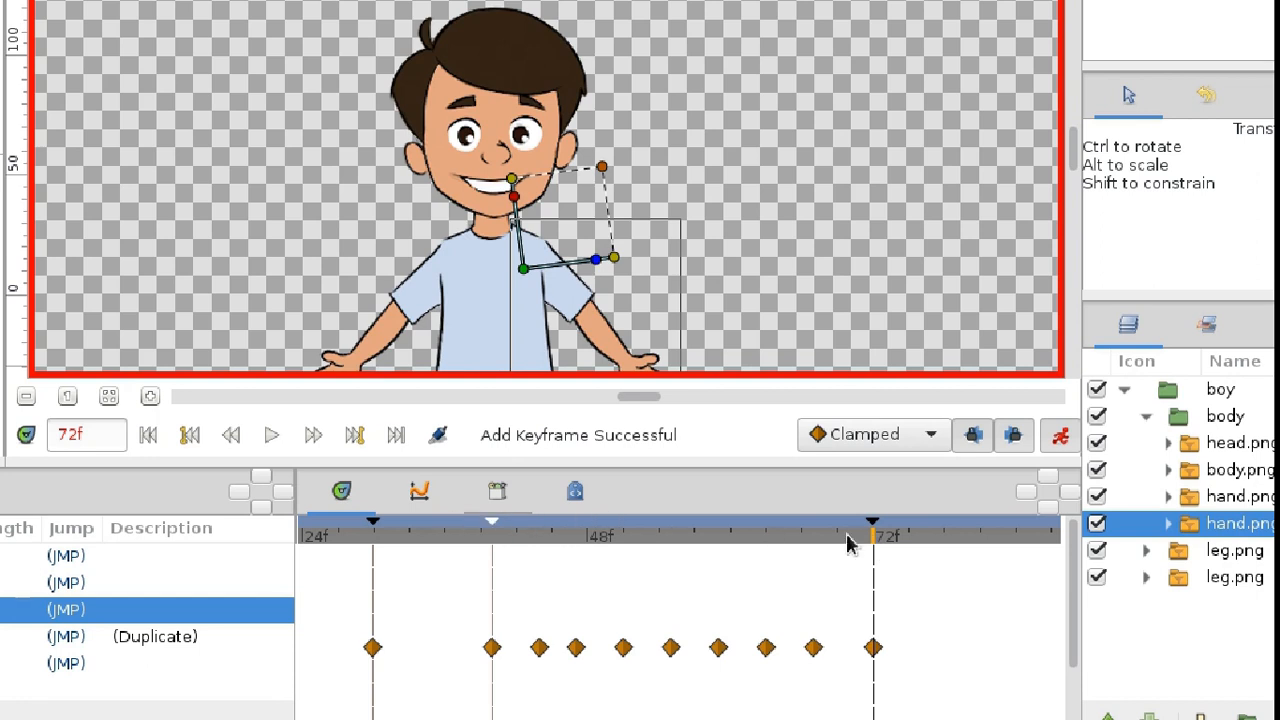
Play the waving arm animation through to the frame 72 keyframe.
left_click(502, 518)
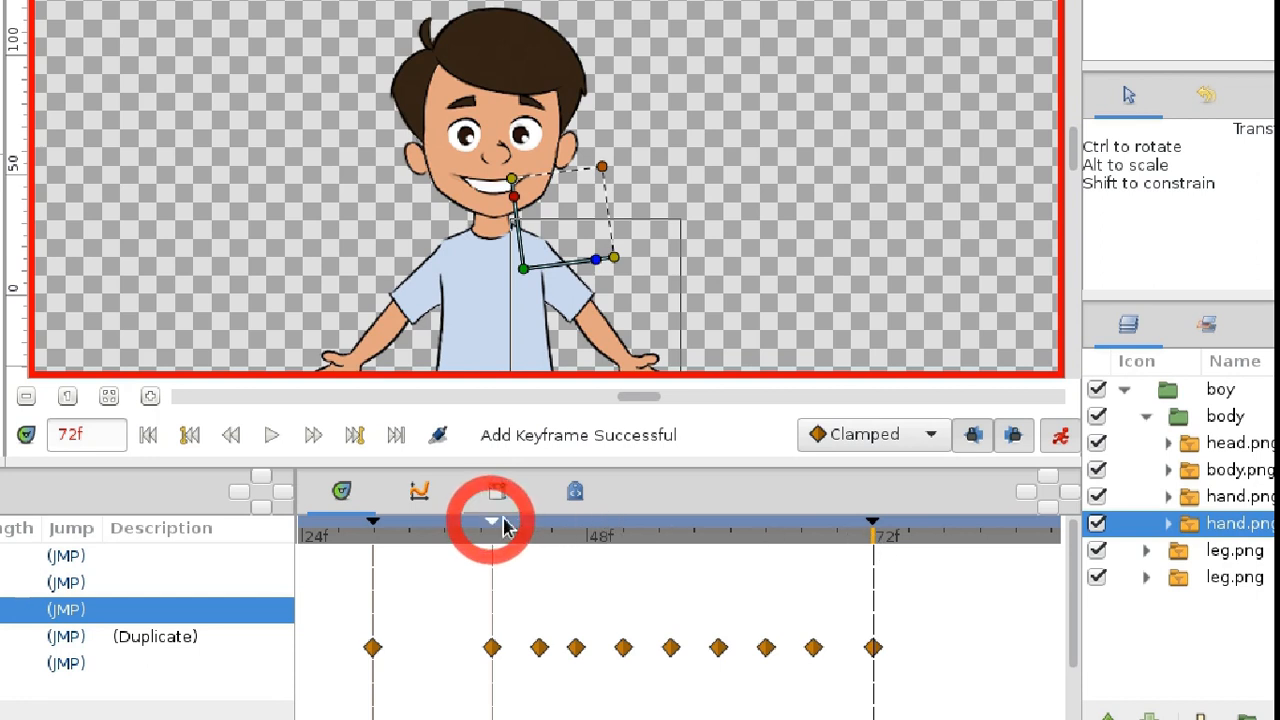
left_click(868, 528)
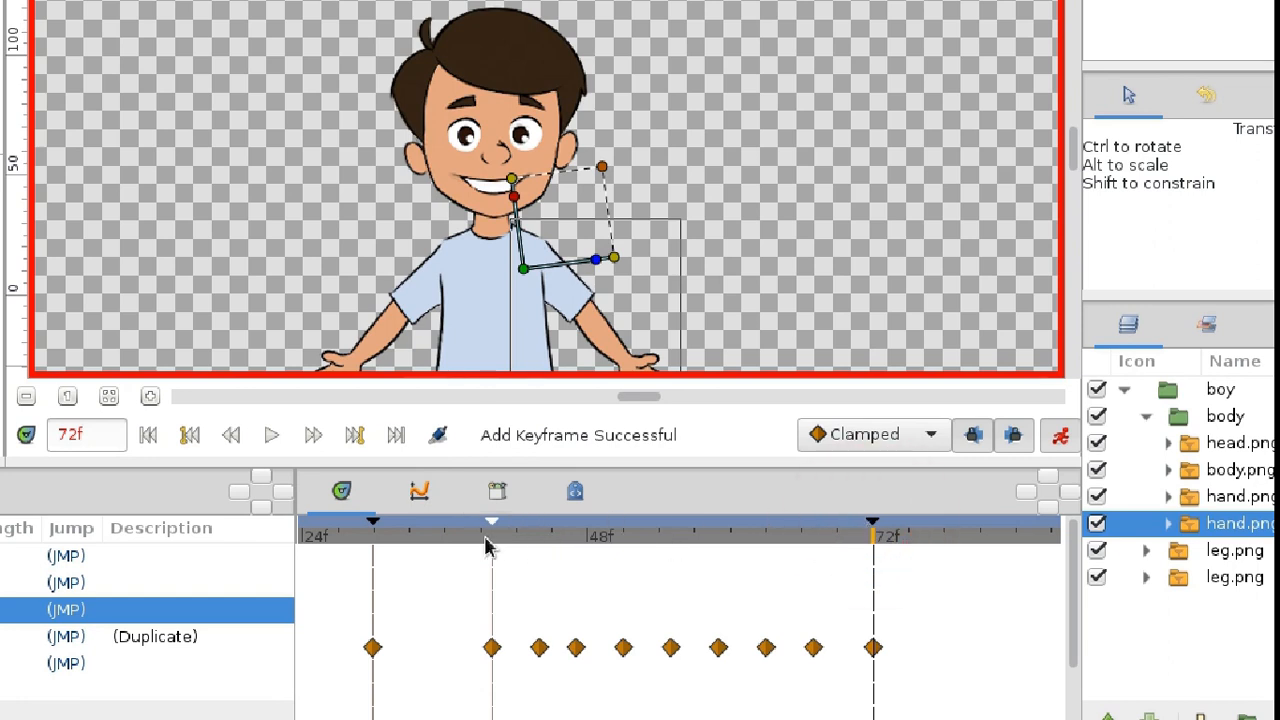
left_click(694, 357)
left_click(271, 436)
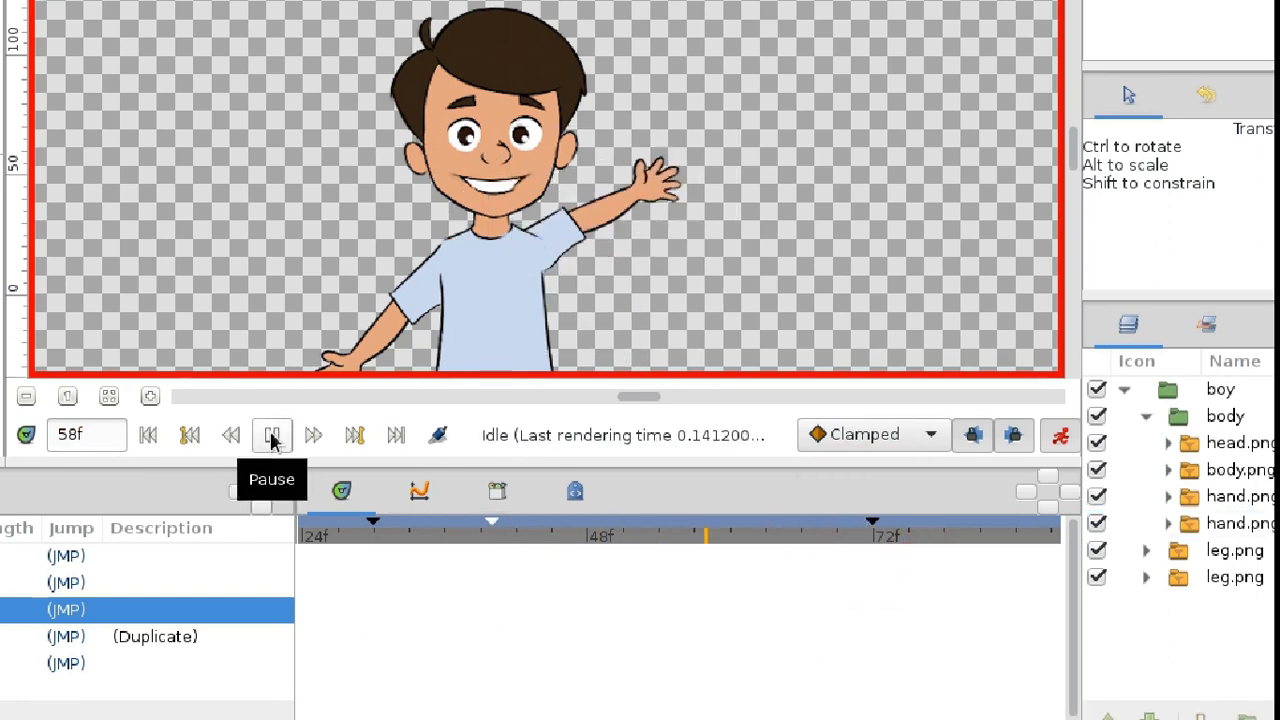
left_click(872, 534)
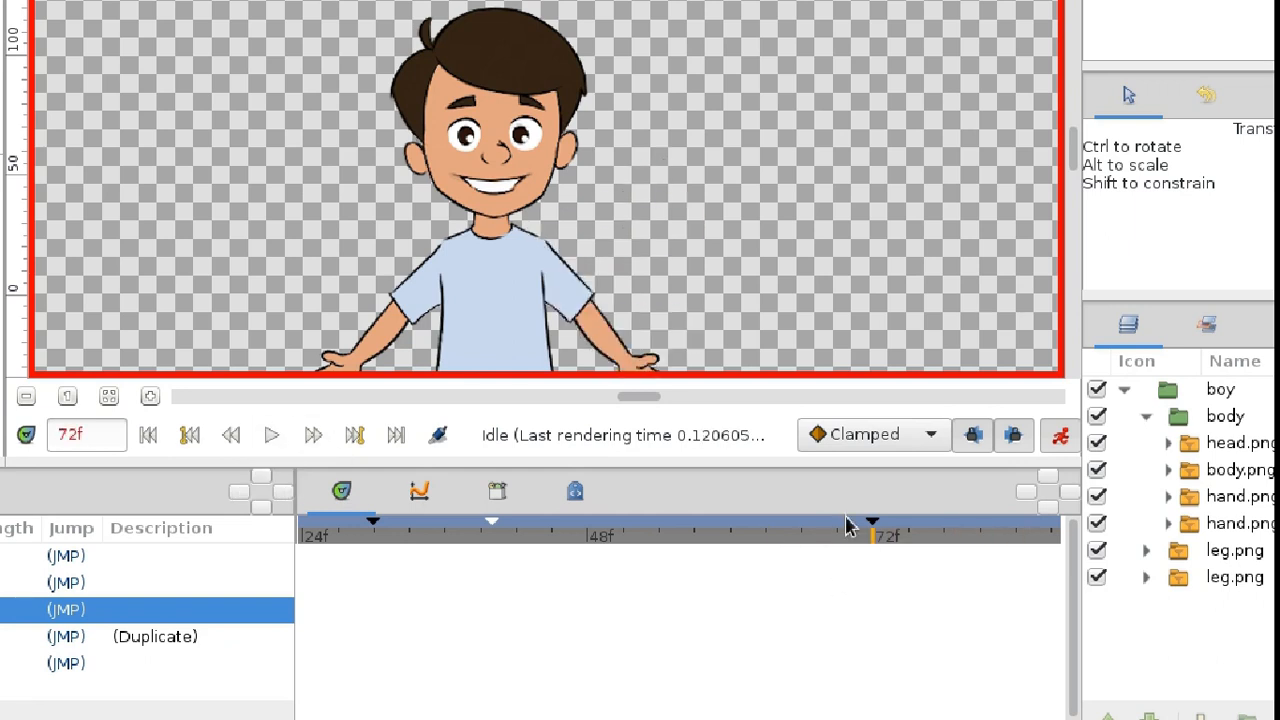
Reselect the waving arm and move the 72f keyframe to frame 90, stretching the waypoints between it and 40f.
left_click(556, 298)
left_click(991, 534)
scroll(822, 556, "down", 2)
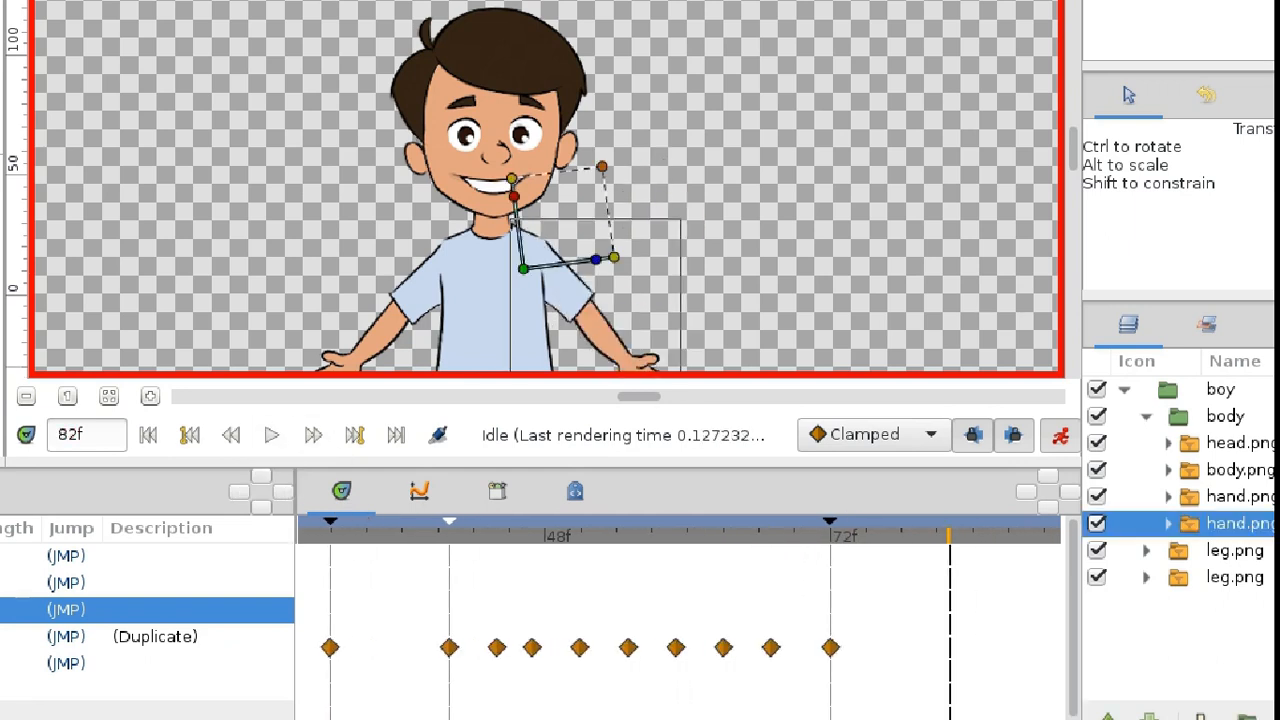
left_click_drag(757, 529, 970, 534)
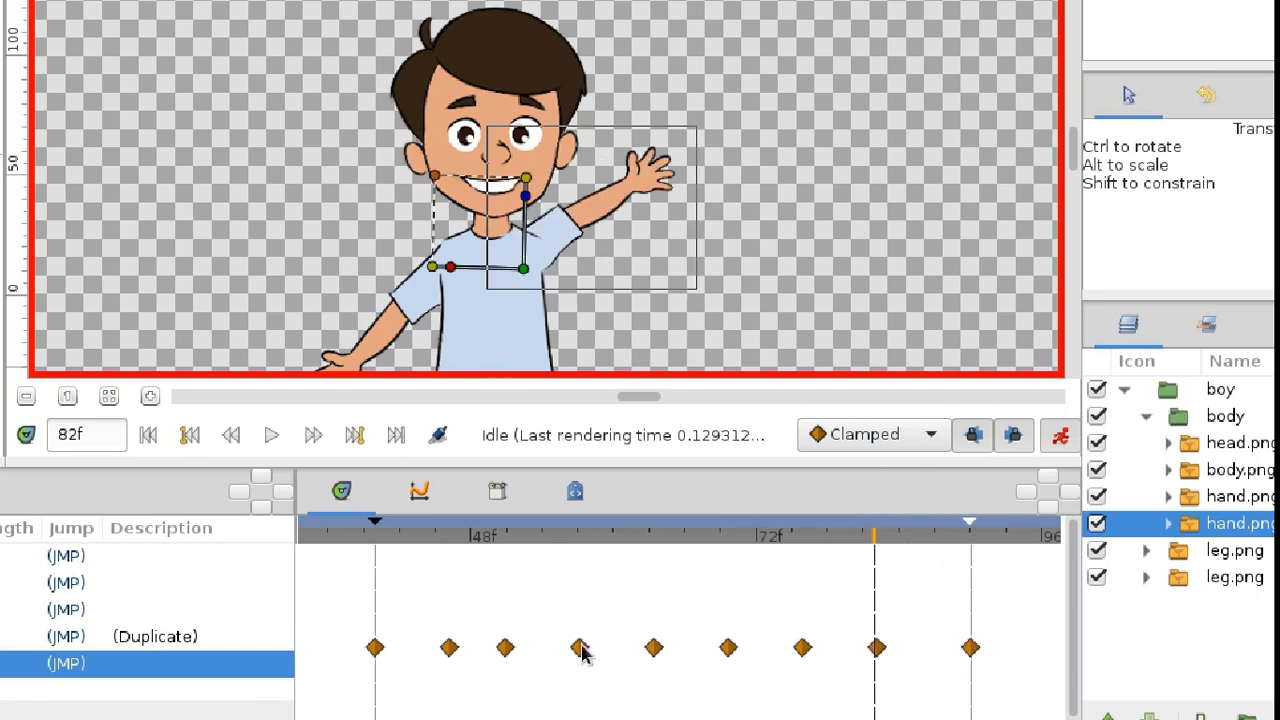
Move the last keyframe back to frame 62 to speed up the wave and play it from frame 40.
left_click_drag(970, 532, 636, 534)
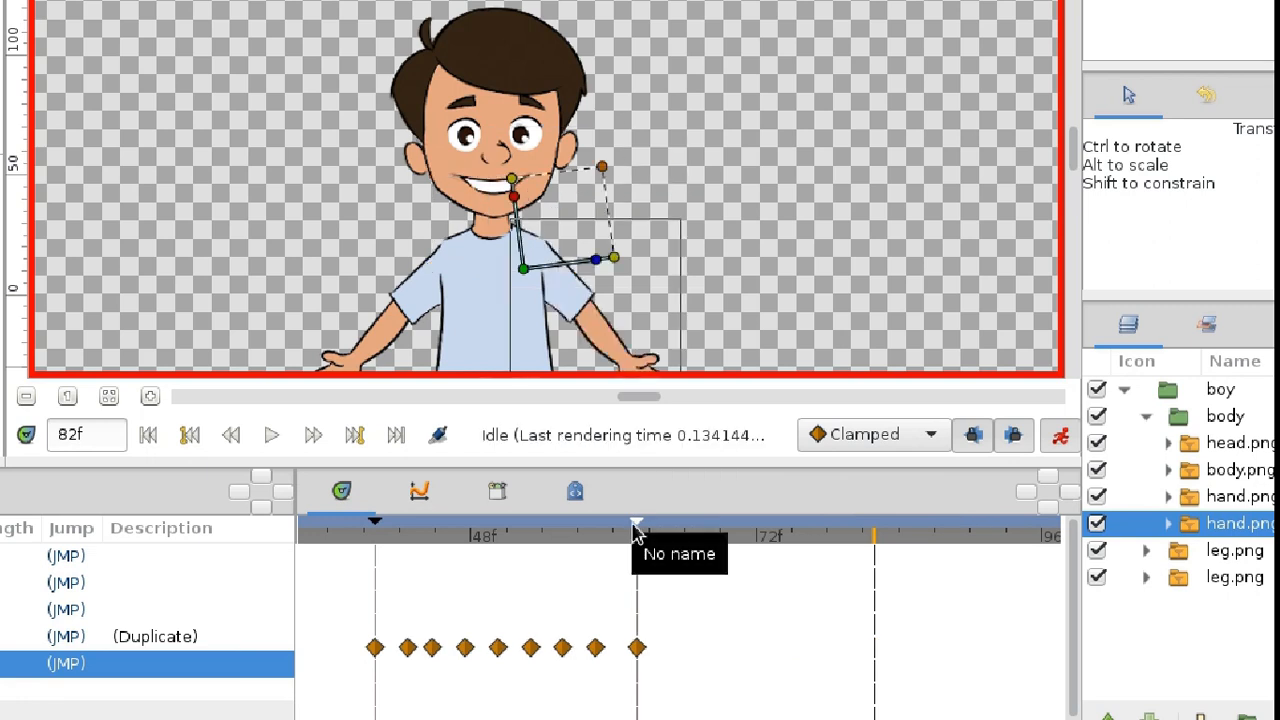
left_click(375, 530)
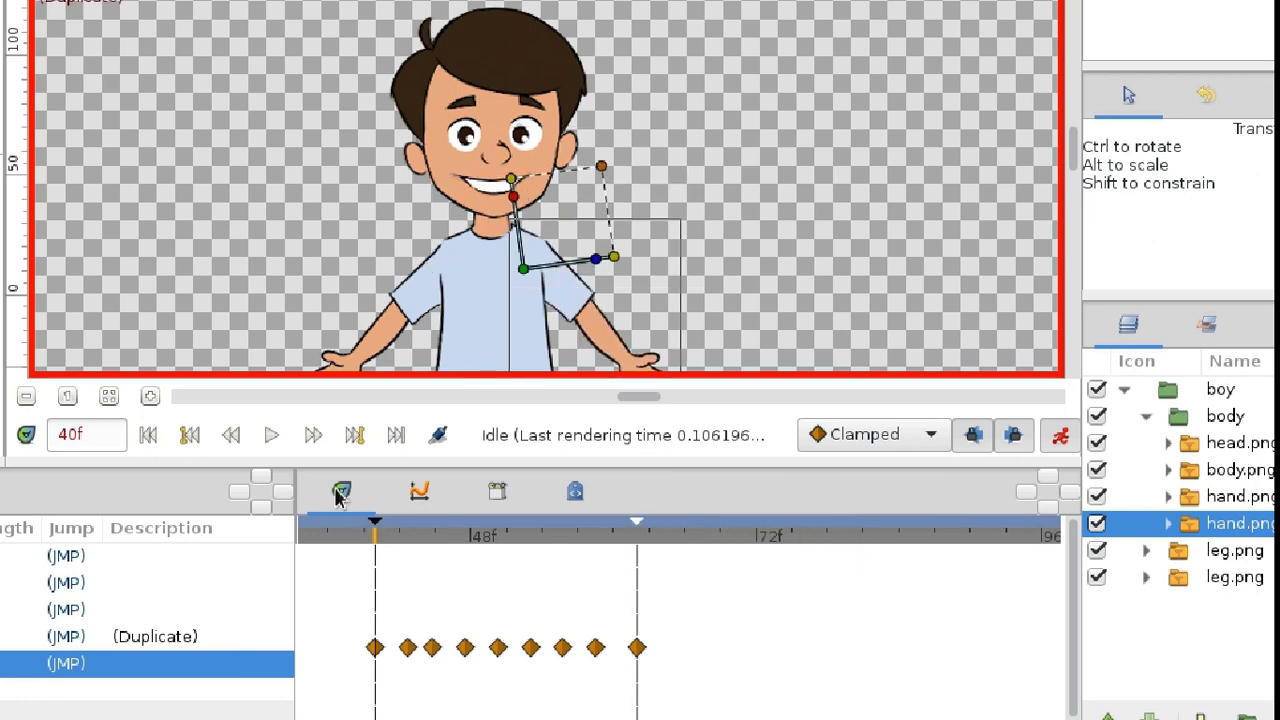
left_click(273, 436)
left_click(275, 436)
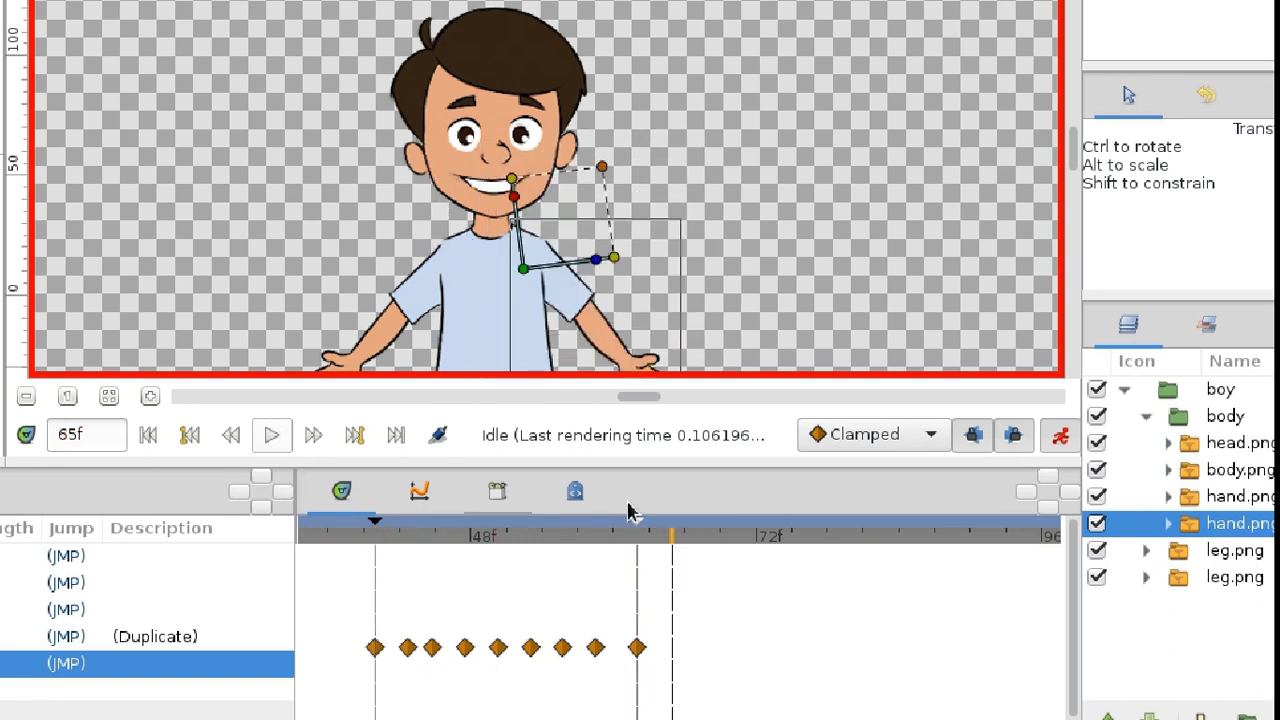
Move the last keyframe to frame 96 to slow the wave down and play it from frame 40.
left_click_drag(641, 530, 1041, 529)
left_click(362, 538)
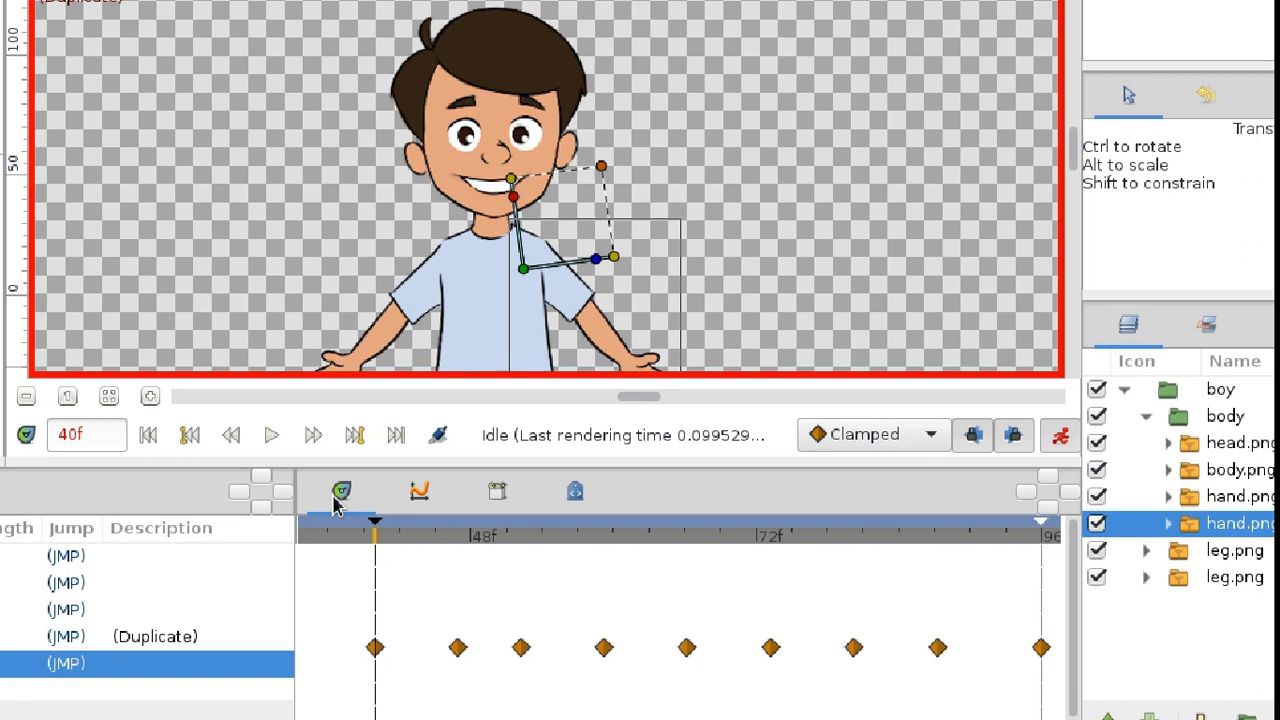
left_click(273, 437)
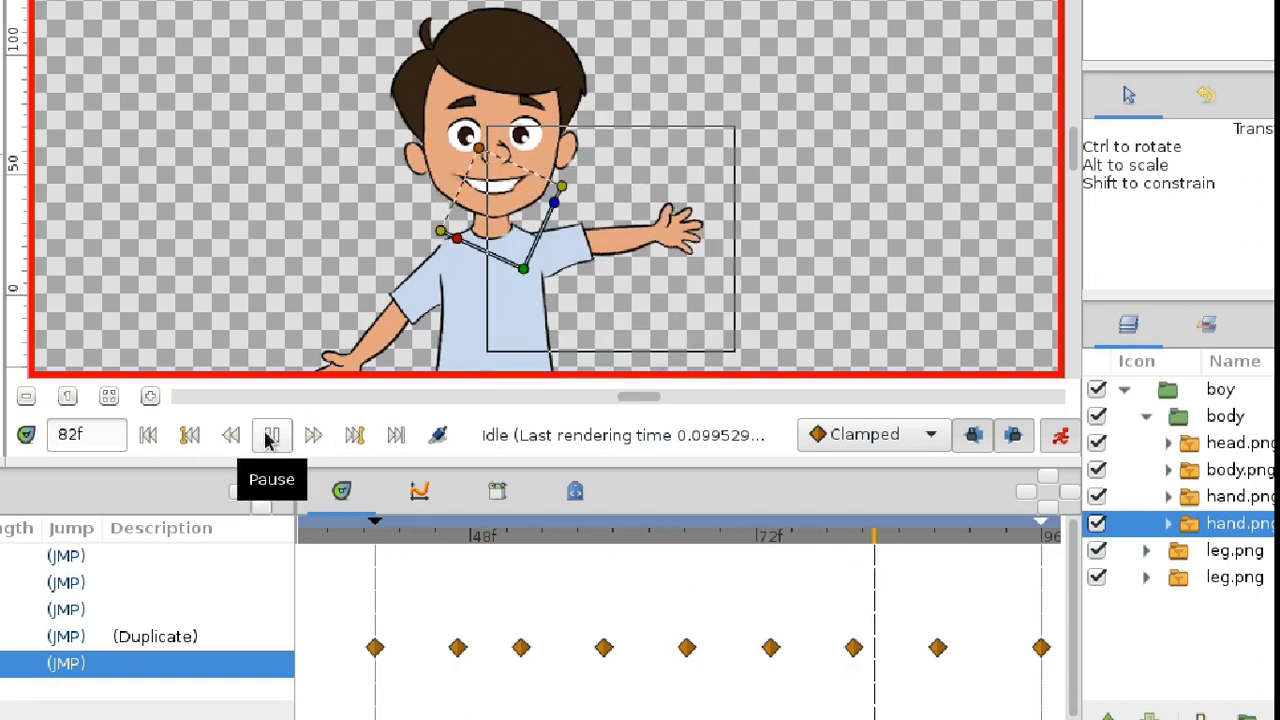
left_click(268, 441)
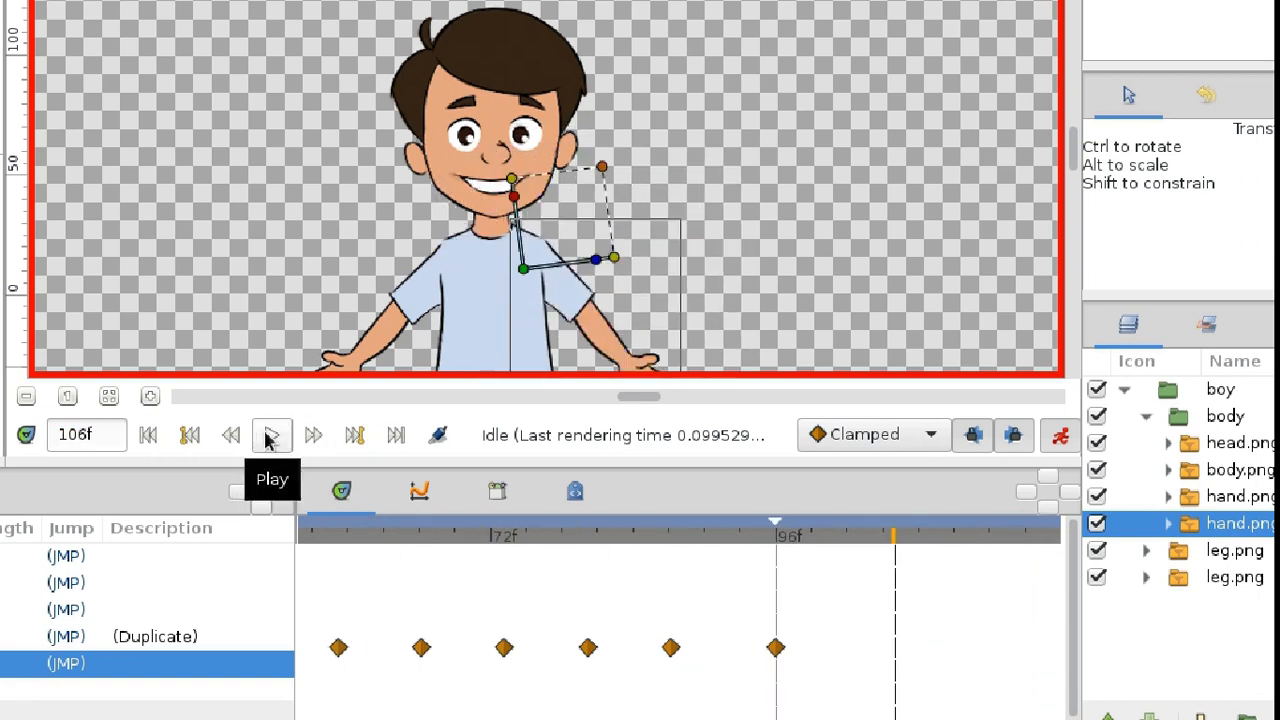